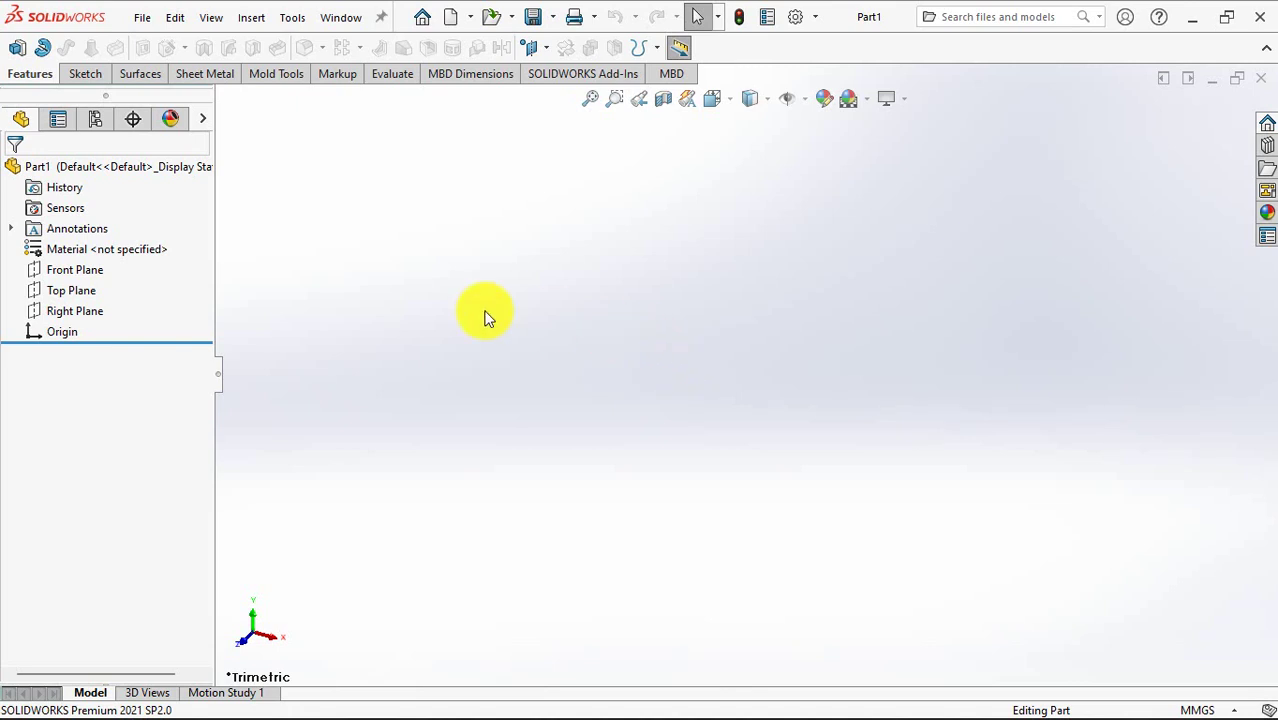
Start a sketch on the Top Plane and draw an ellipse centred on the origin
click(66, 293)
click(86, 266)
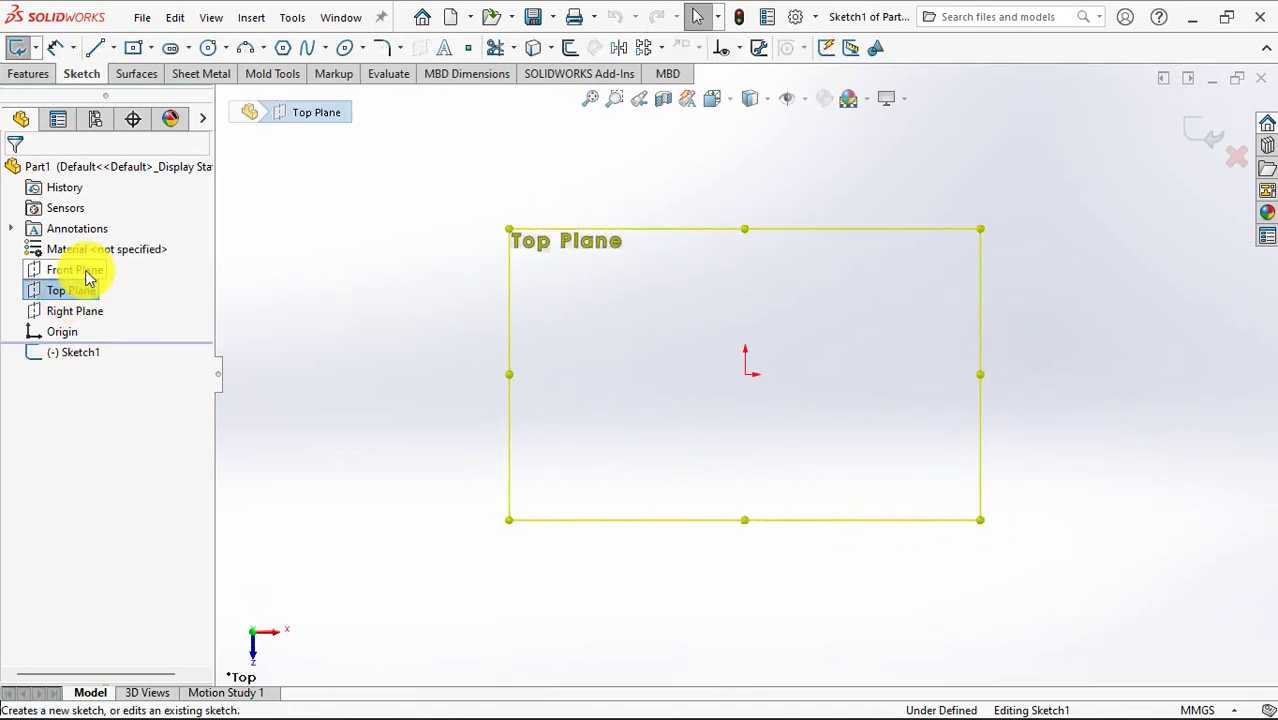
click(363, 50)
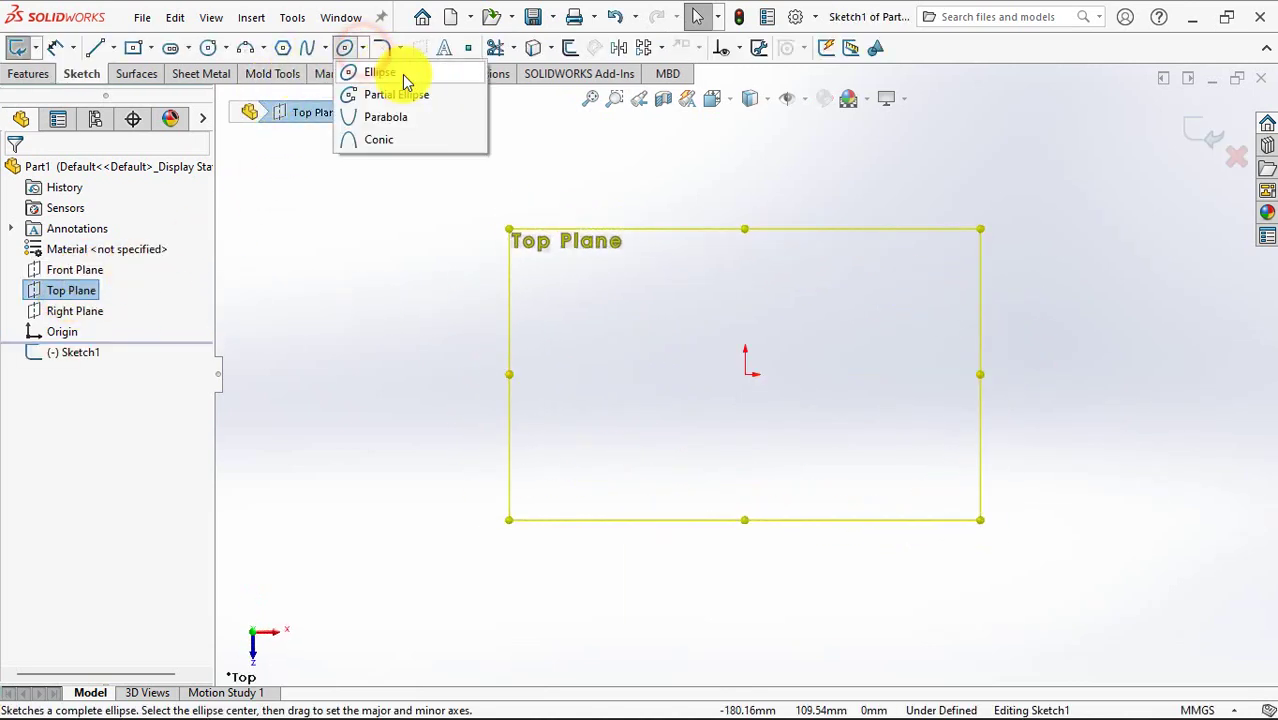
click(405, 72)
click(745, 374)
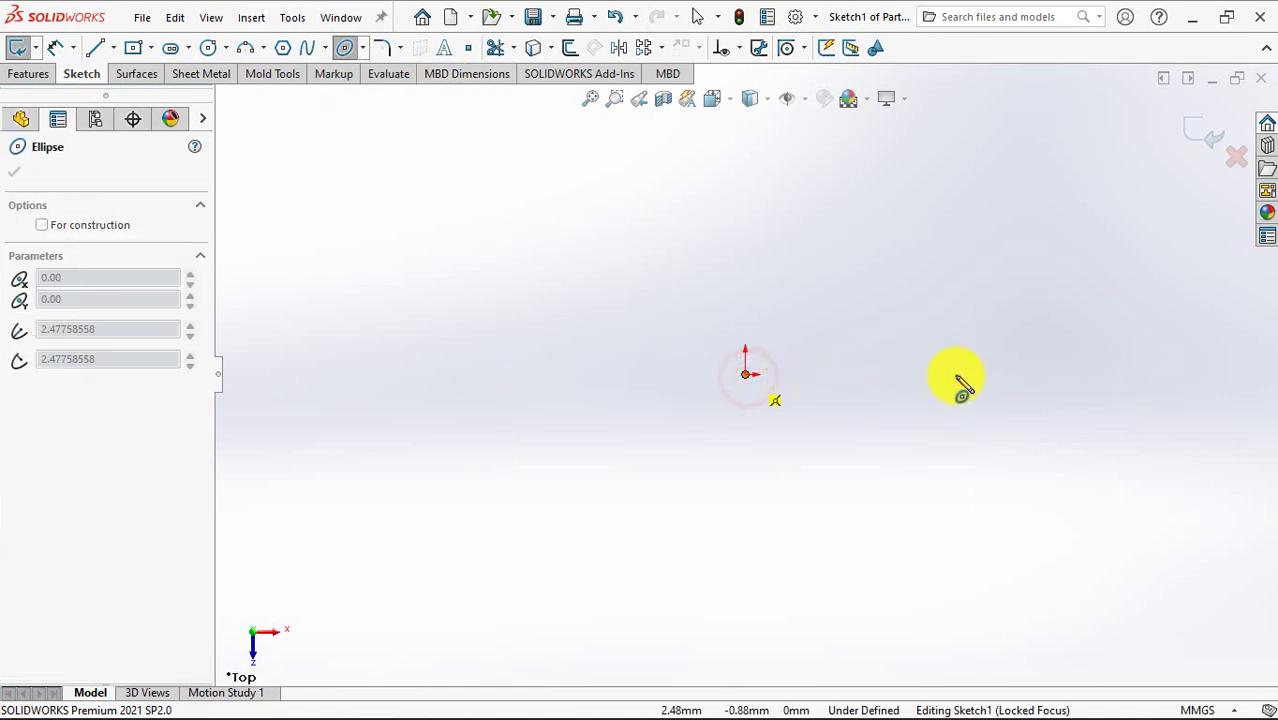
click(980, 374)
click(822, 224)
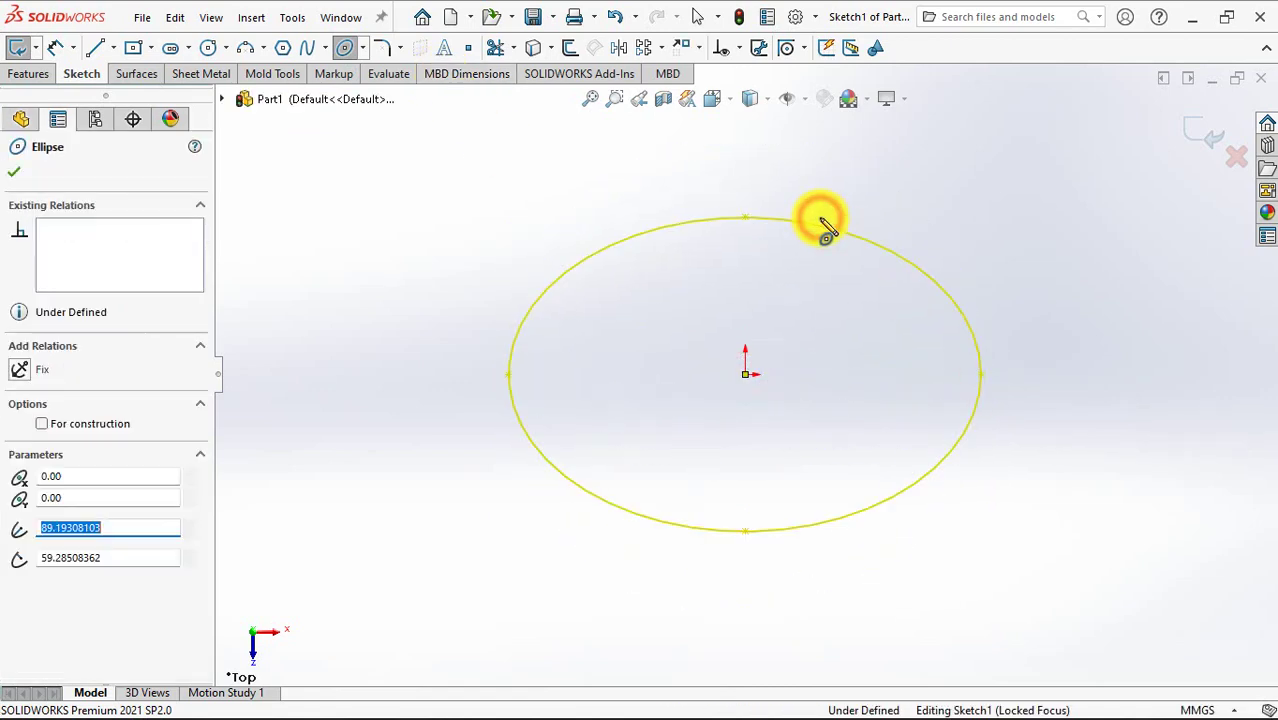
Dimension the ellipse 100 tall and 170 wide
click(55, 47)
click(745, 217)
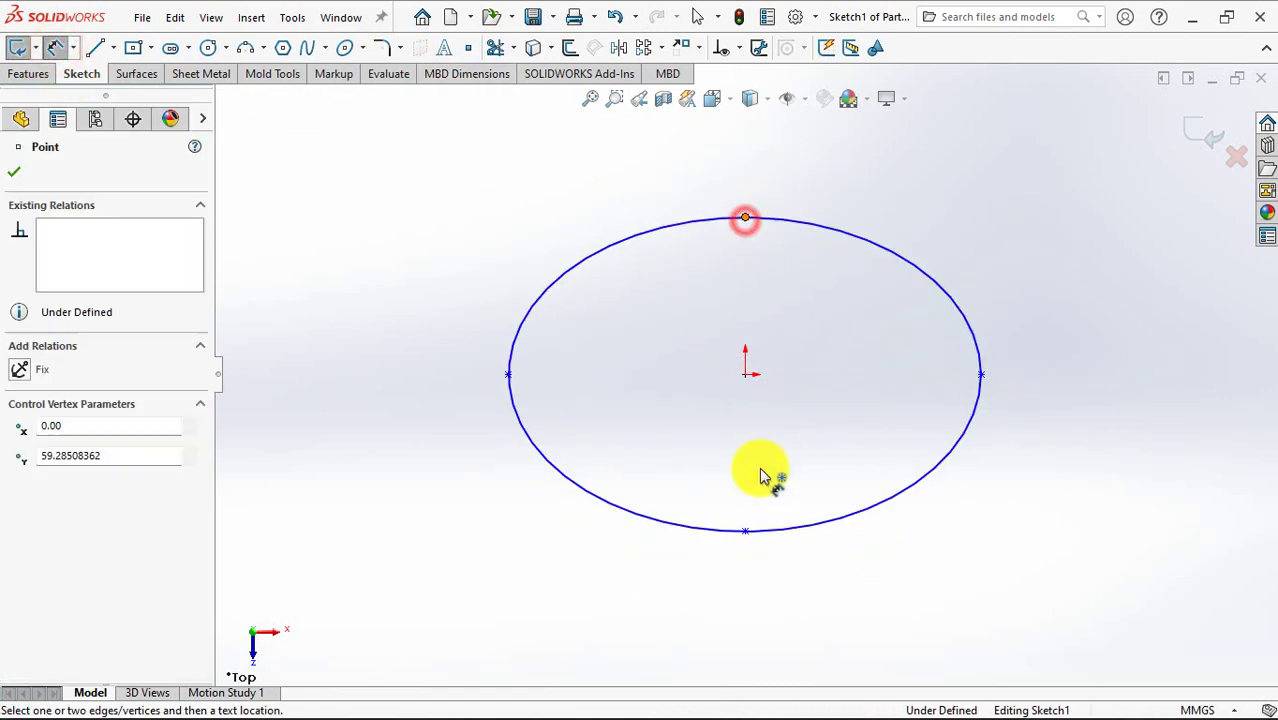
click(742, 531)
click(424, 376)
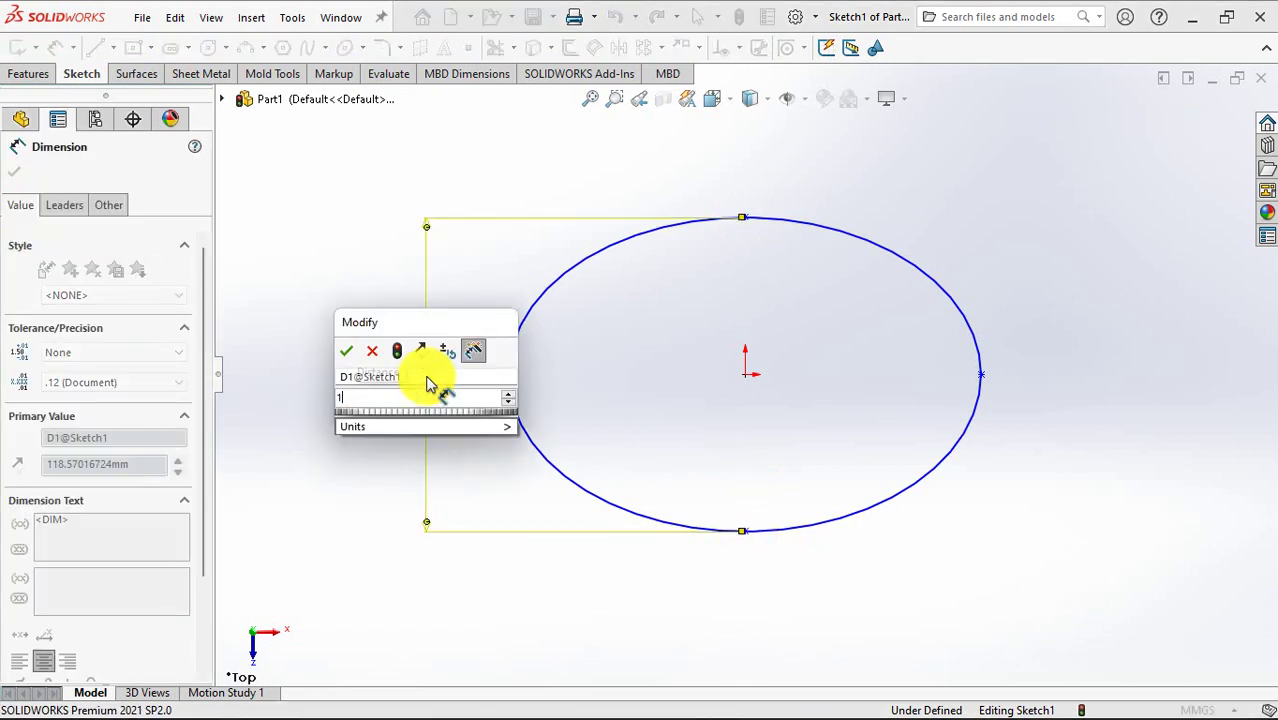
click(347, 351)
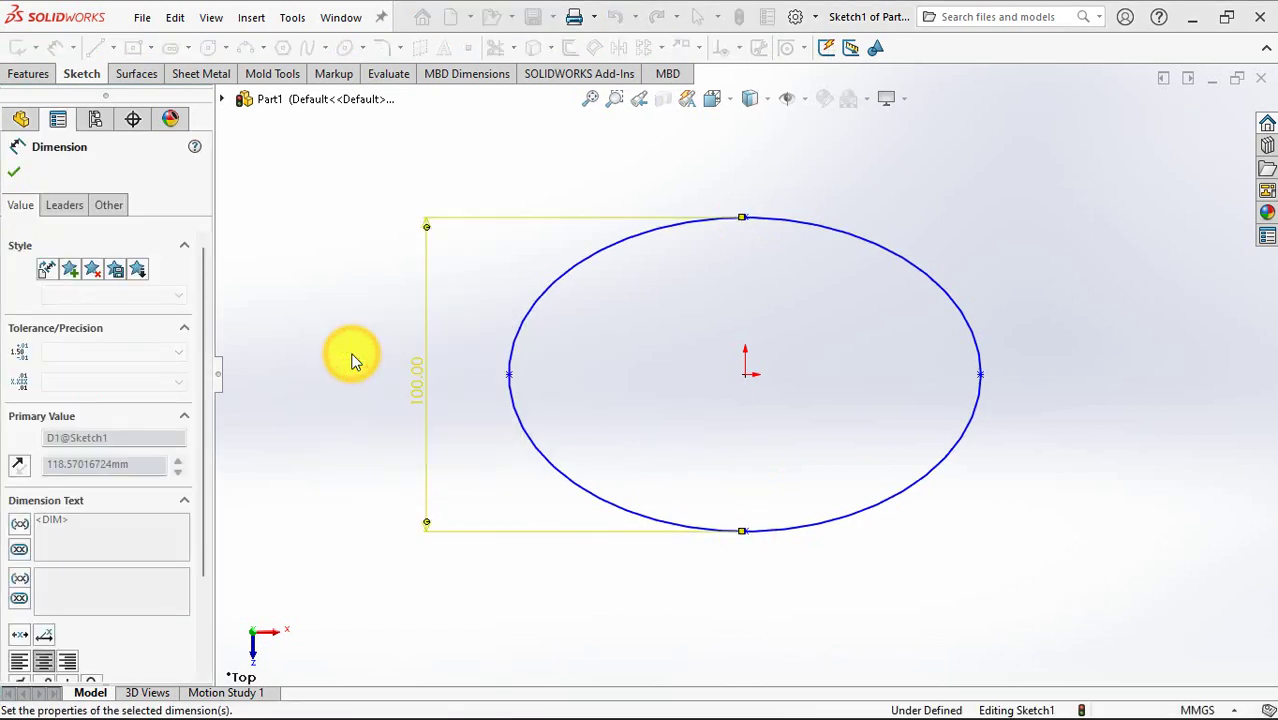
click(509, 374)
click(981, 374)
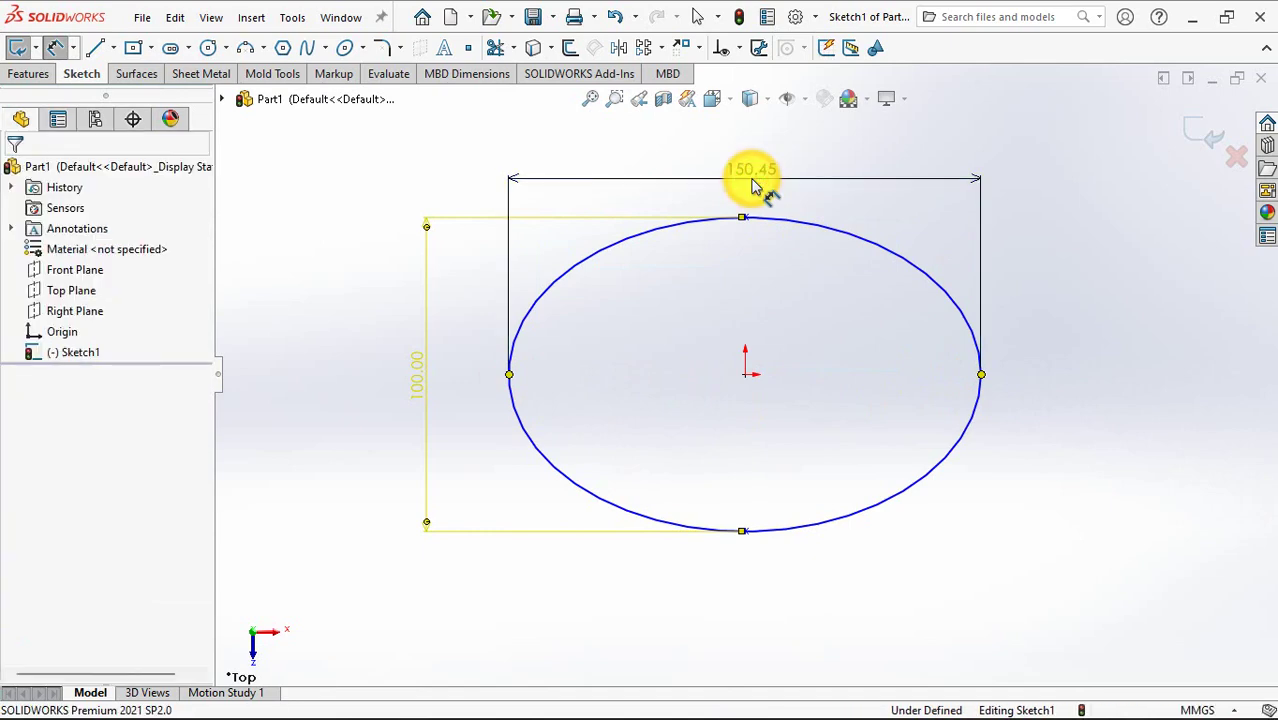
click(753, 185)
text(170)
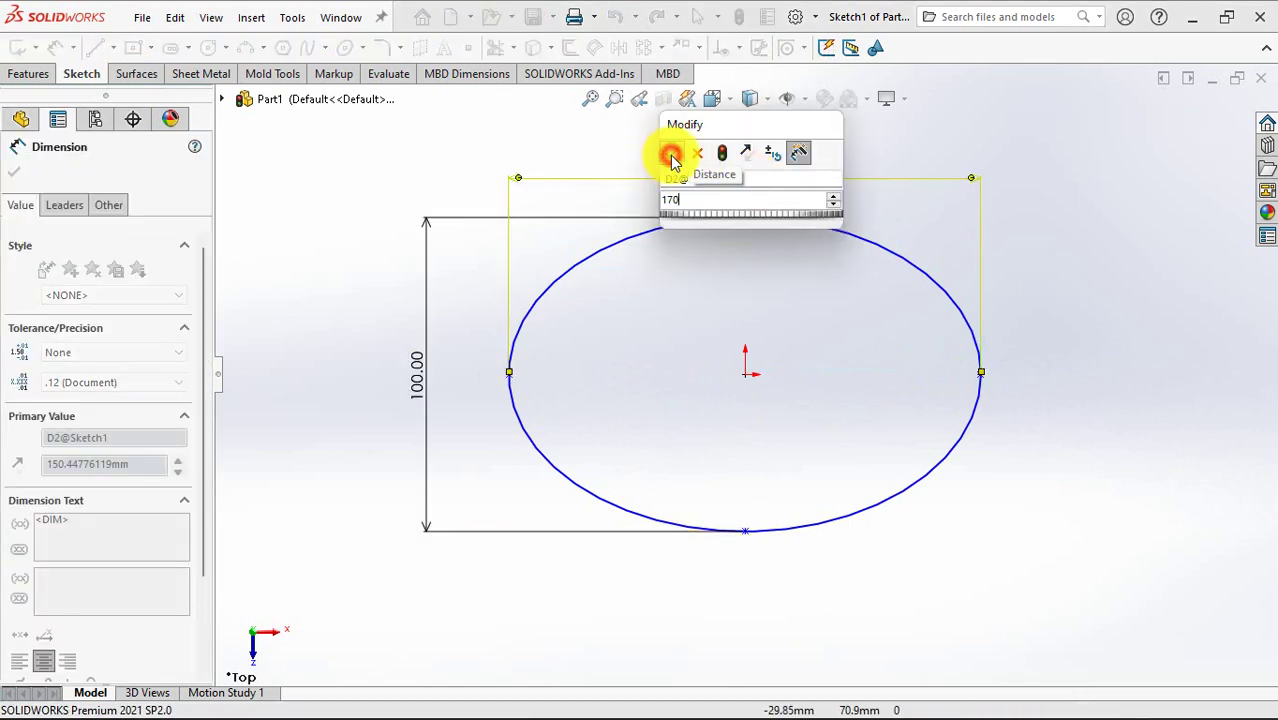
click(673, 152)
click(14, 171)
Add a Vertical relation between the ellipse's top point and its centre
click(745, 217)
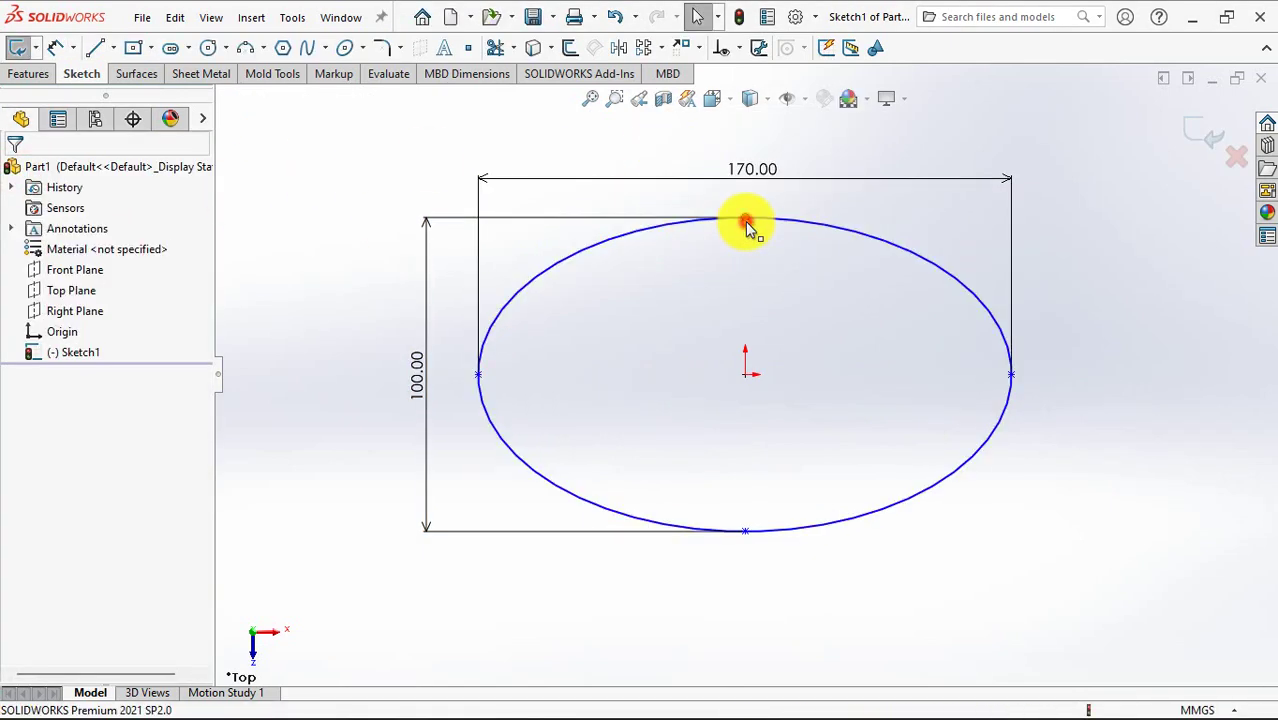
ctrl+click(745, 374)
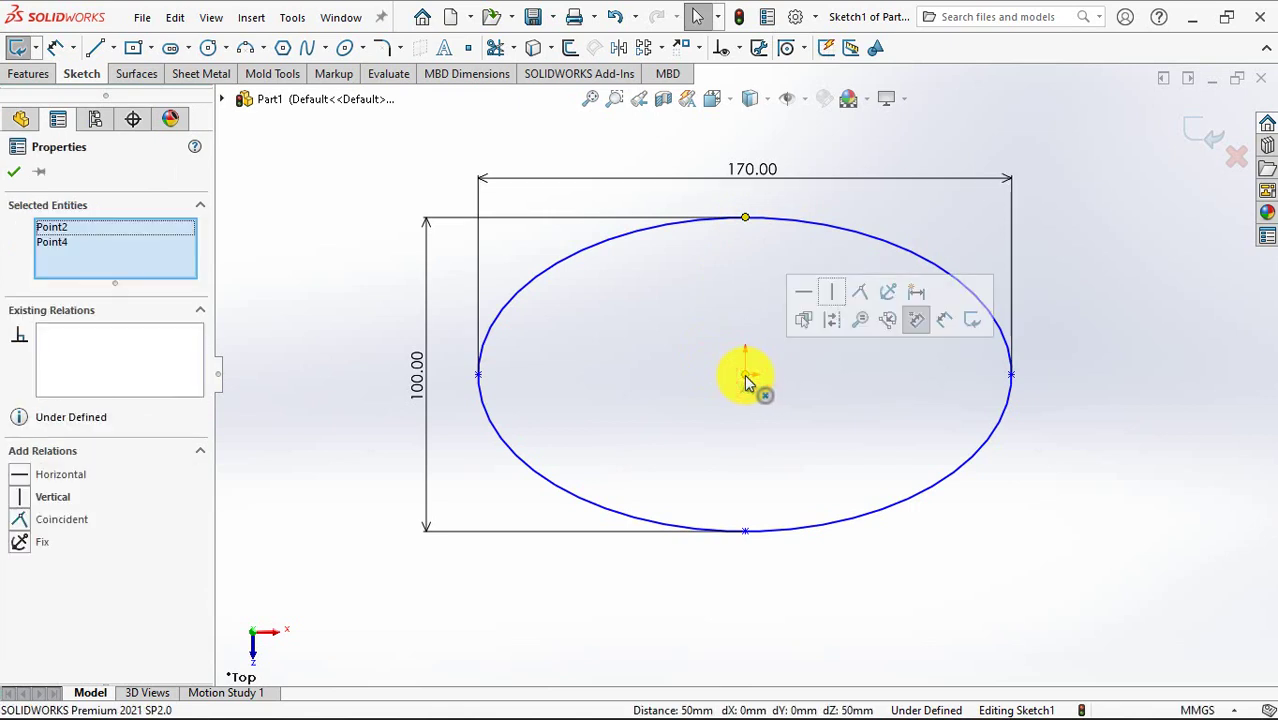
click(831, 291)
click(14, 171)
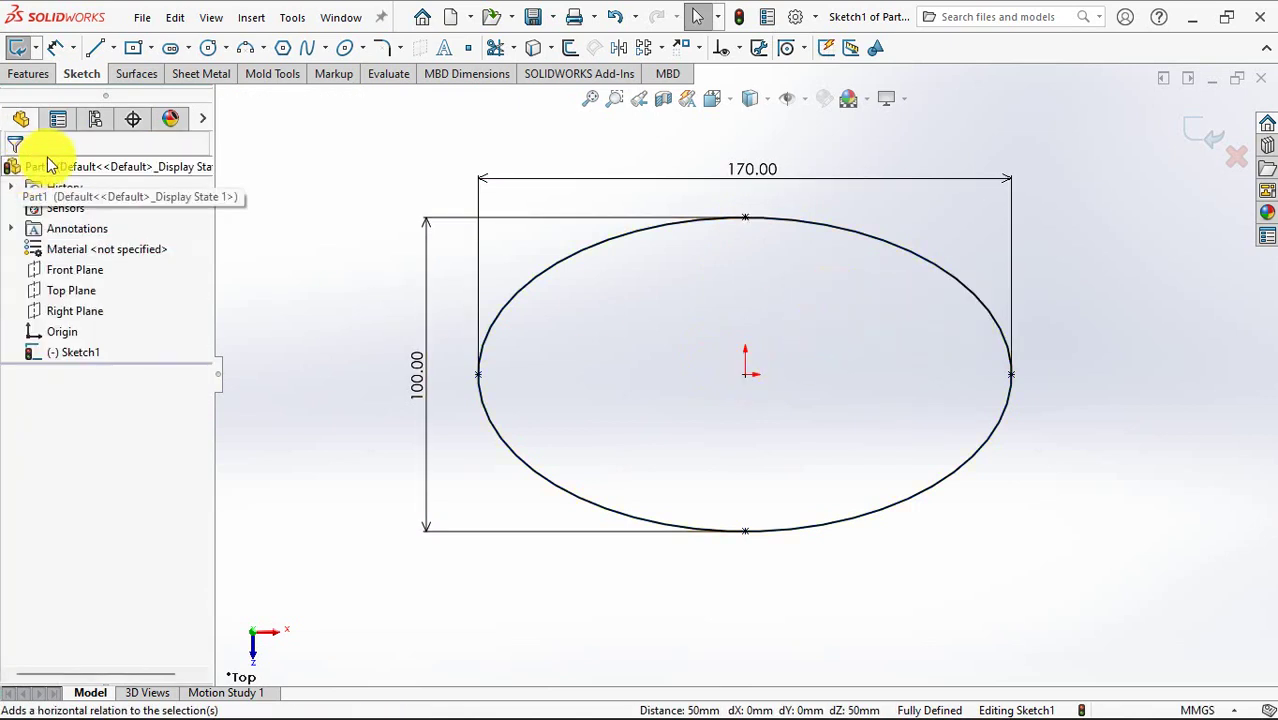
Create Surface-Plane1 from the ellipse sketch and start Sketch2 on the Front Plane
click(137, 73)
click(185, 48)
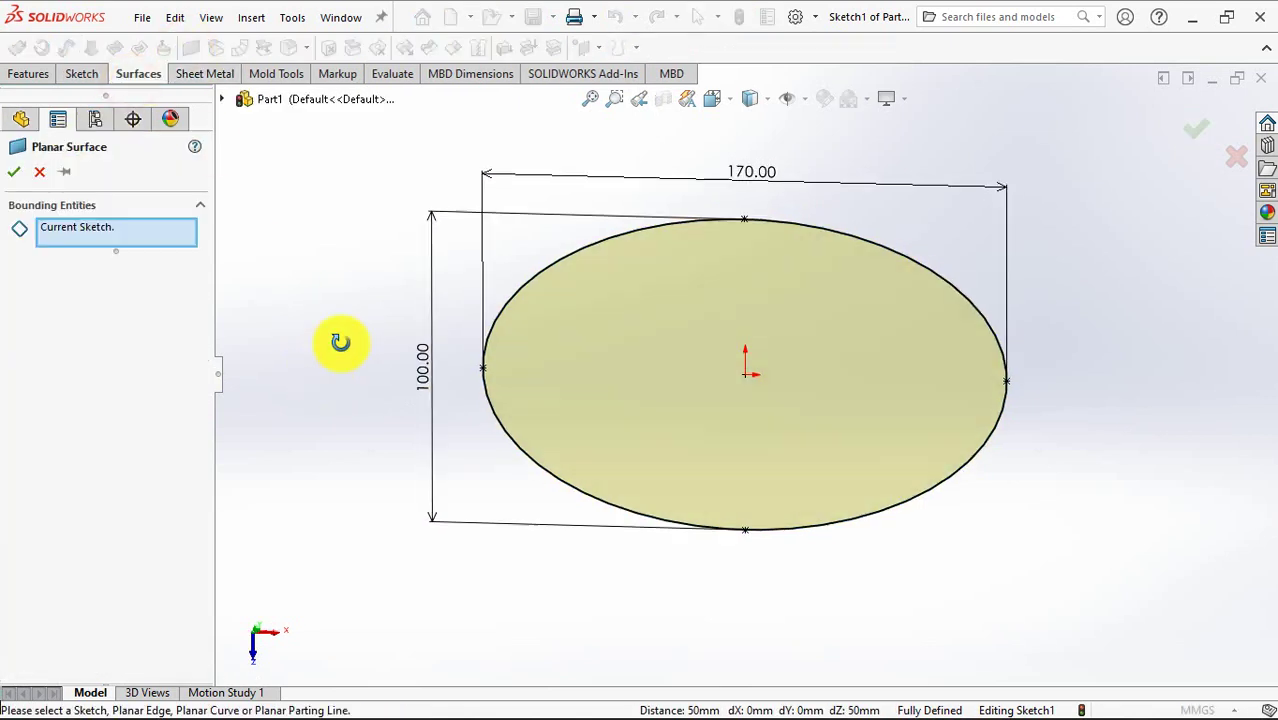
mouse_move(340, 342)
middle_down()
mouse_move(313, 279)
mouse_move(389, 258)
mouse_move(365, 277)
mouse_move(345, 362)
mouse_move(385, 270)
mouse_move(358, 300)
middle_up()
click(14, 171)
click(80, 289)
click(89, 272)
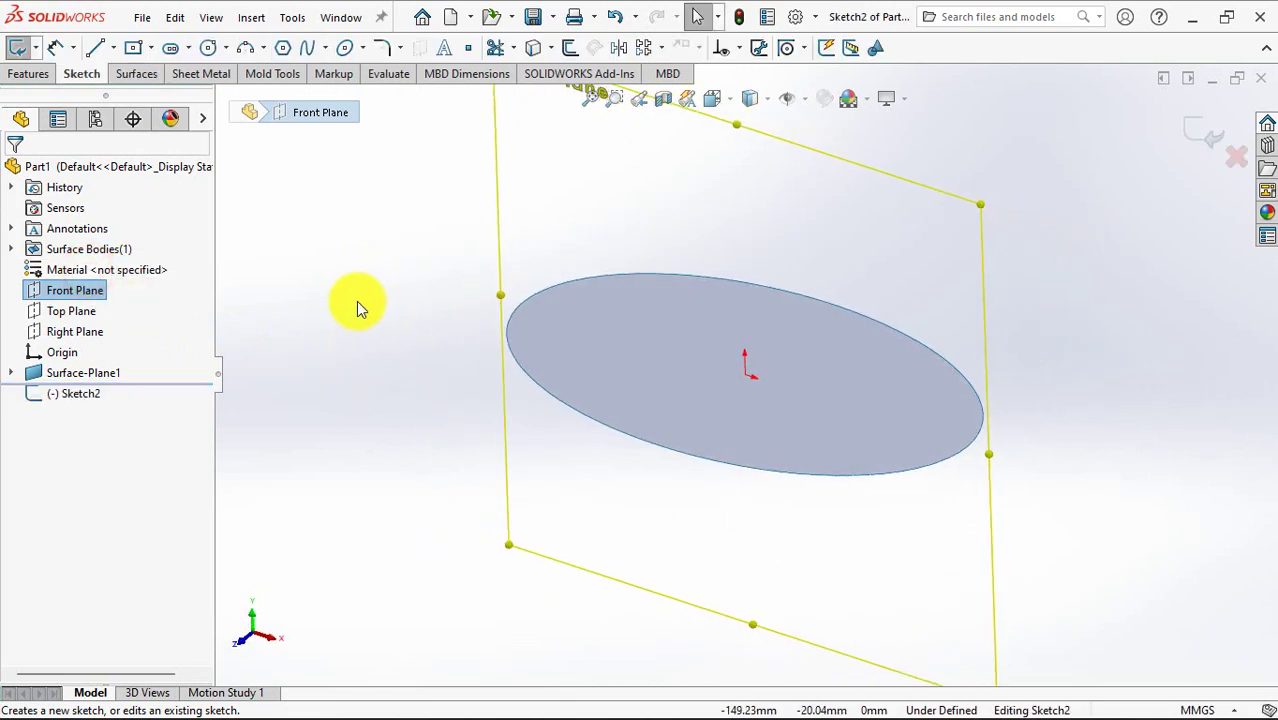
In front view, draw a two-segment bent line to the left of the origin
key(ctrl+1)
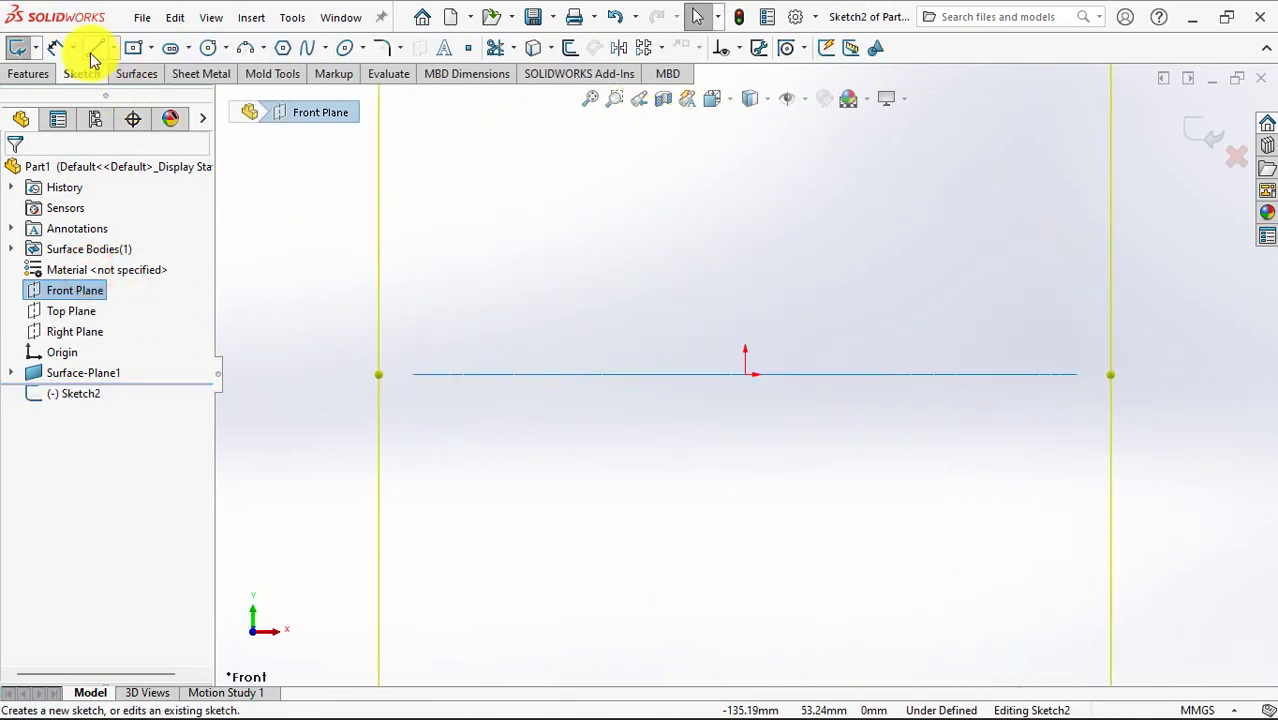
click(93, 50)
click(409, 375)
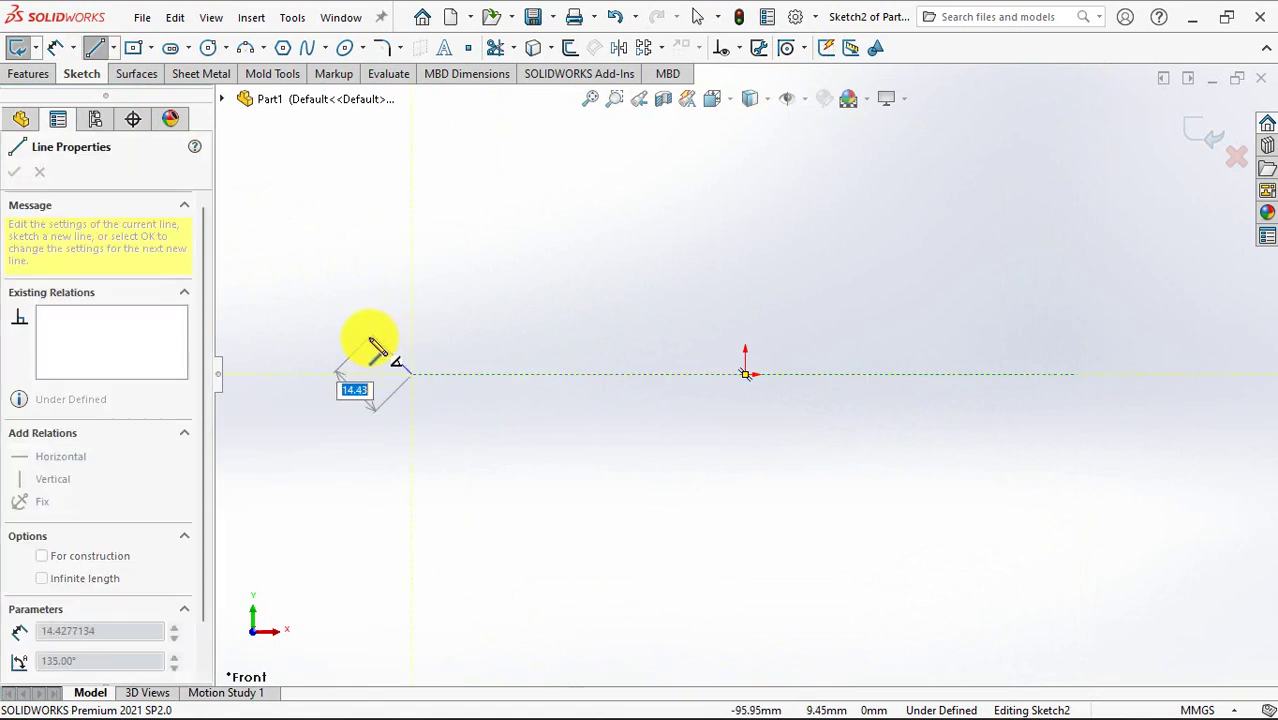
click(359, 337)
click(293, 322)
right_click(293, 322)
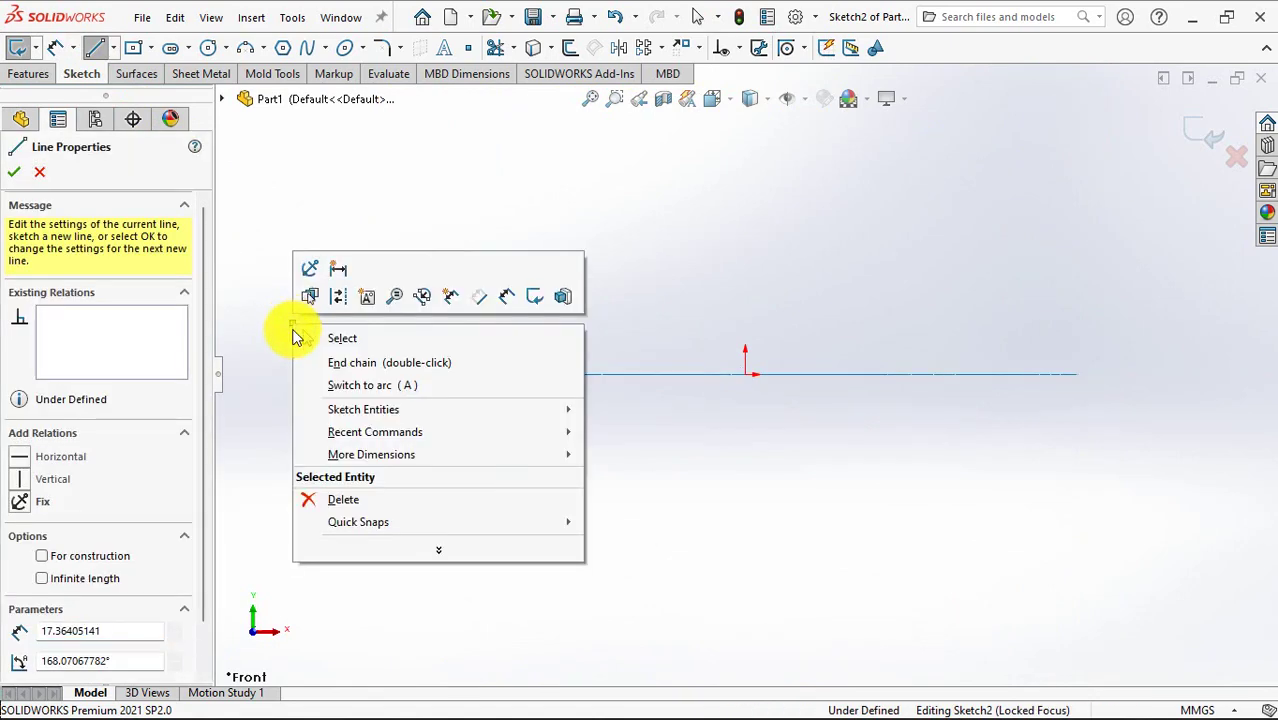
click(322, 338)
Add a Pierce relation so the line's lower end sits on the ellipse surface edge
mouse_move(335, 374)
middle_down()
mouse_move(456, 449)
mouse_move(455, 505)
middle_up()
ctrl+middle_drag(425, 465, 542, 503)
scroll(625, 420, up, 5)
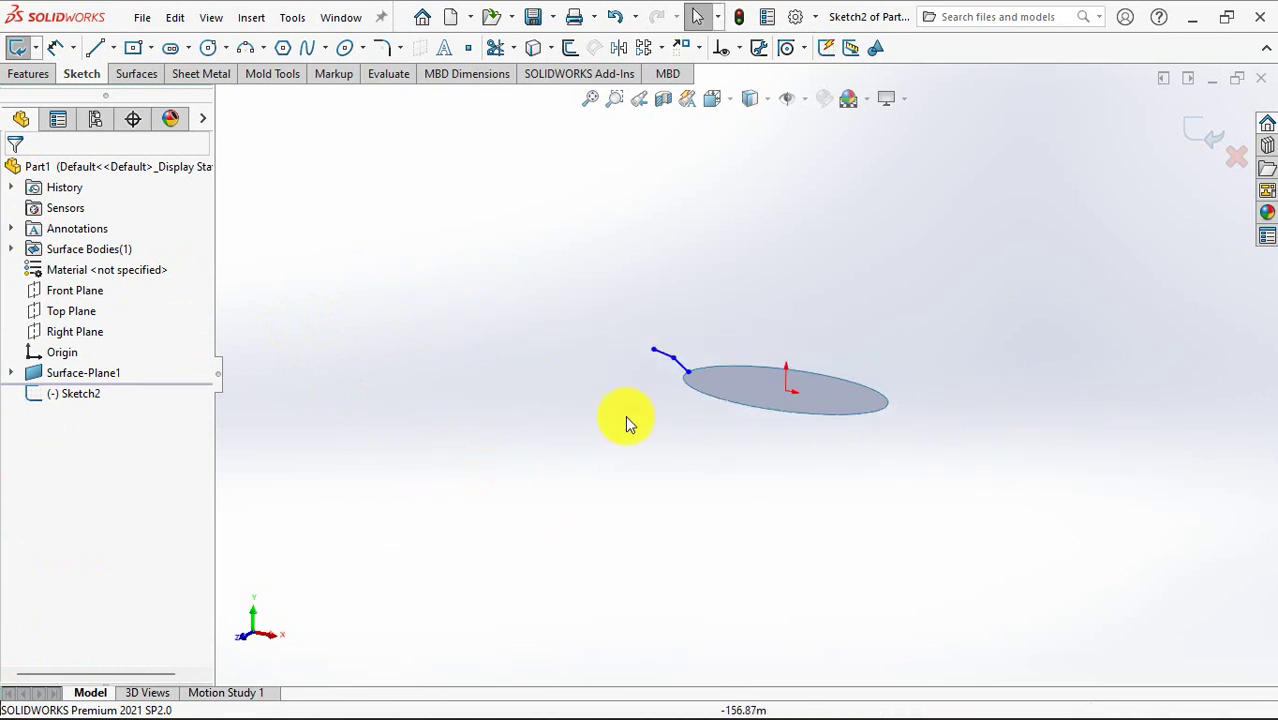
scroll(727, 334, down, 10)
scroll(676, 308, down, 2)
click(676, 308)
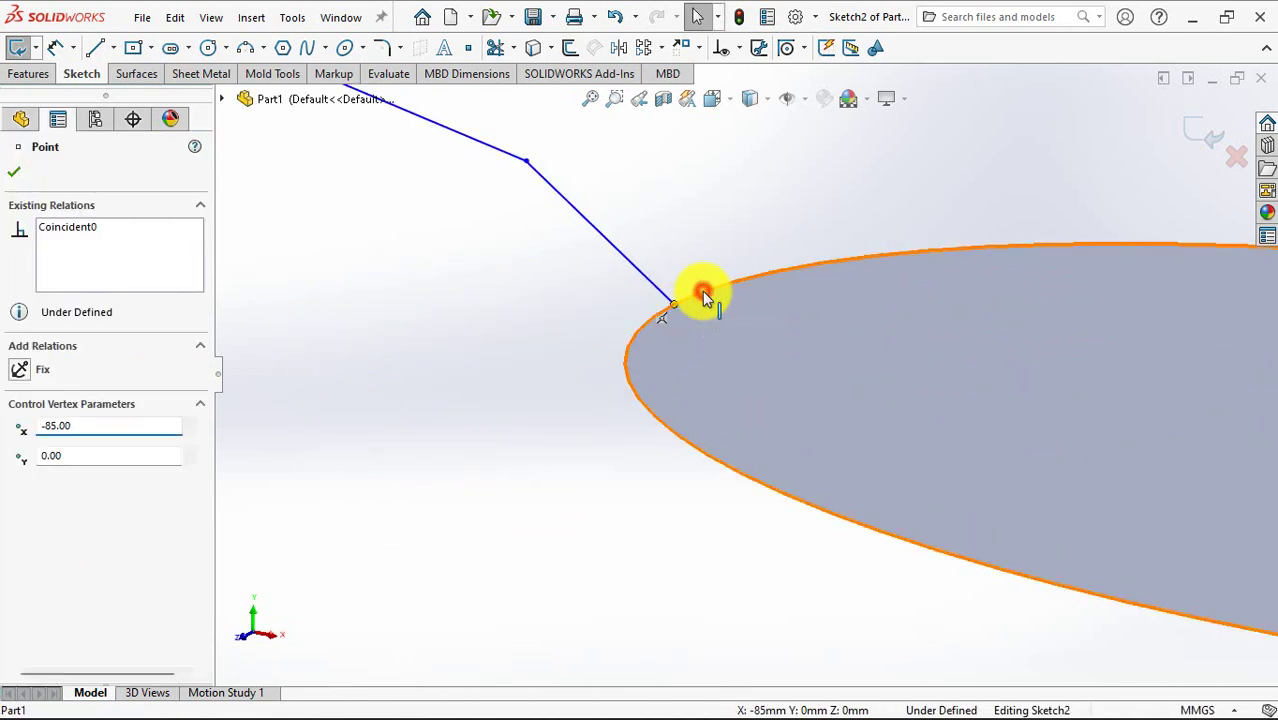
ctrl+click(699, 292)
click(817, 210)
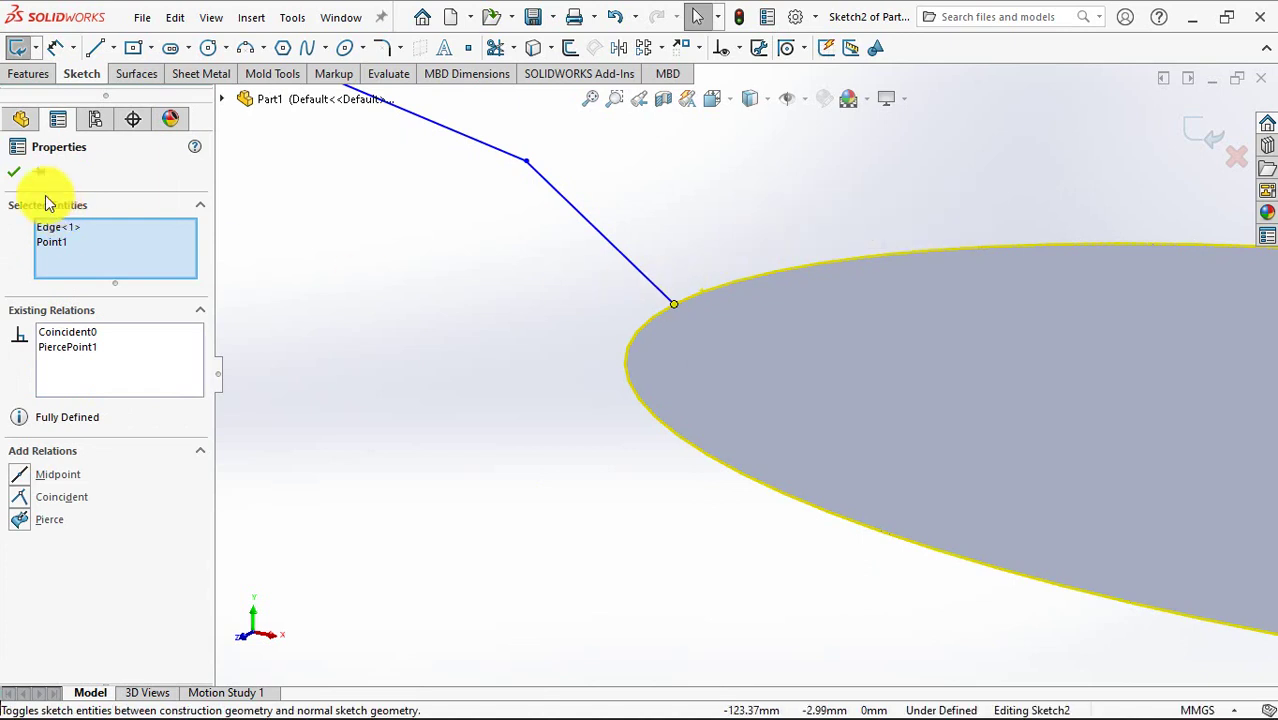
click(14, 171)
key(ctrl+1)
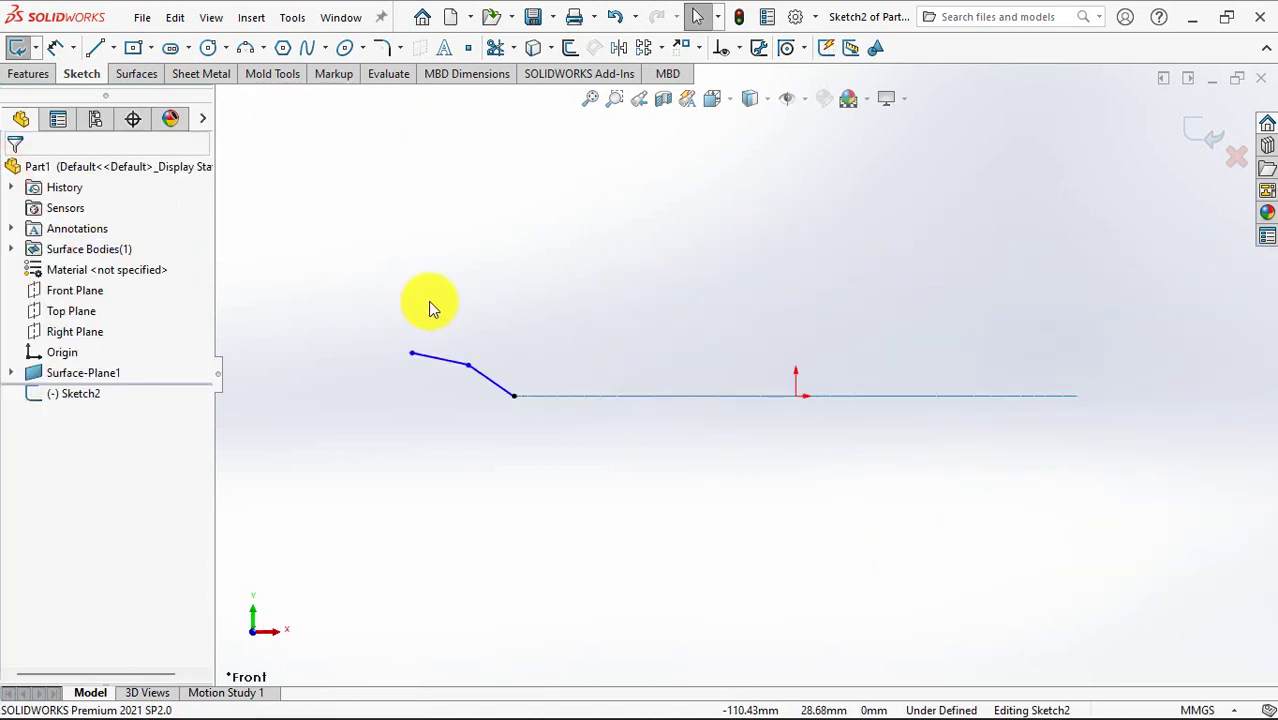
click(614, 99)
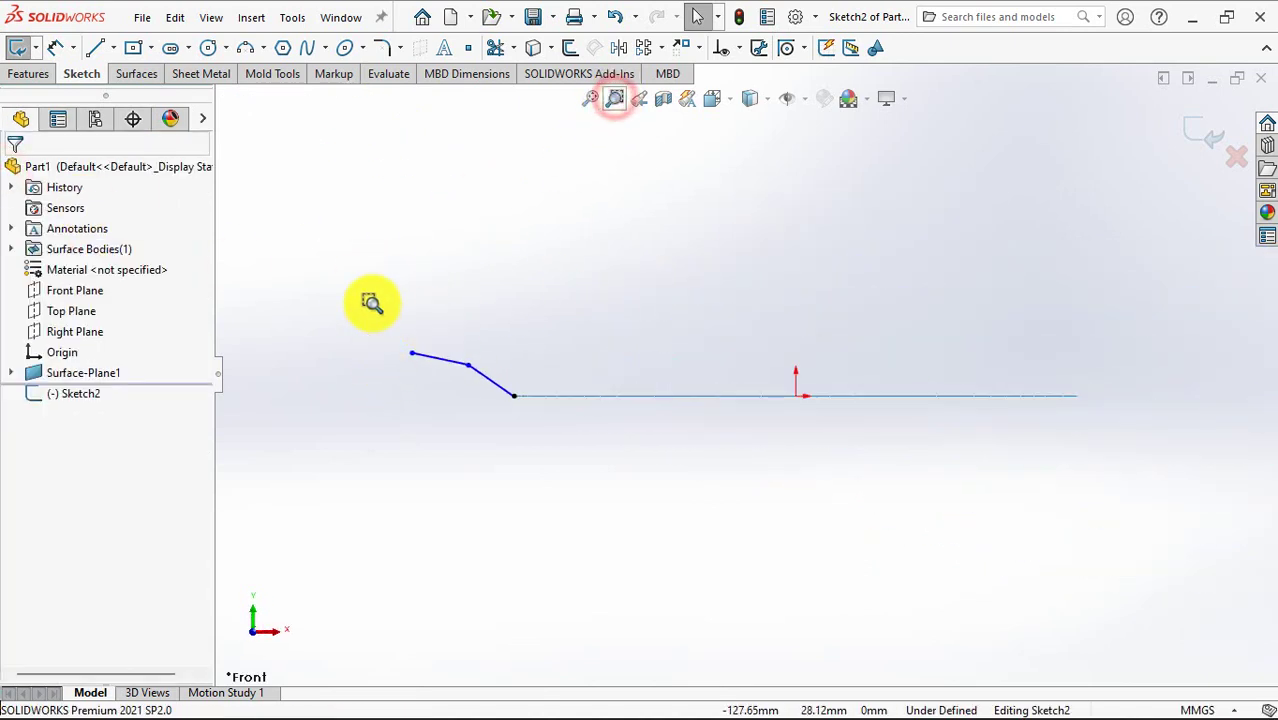
drag(371, 301, 530, 410)
click(612, 100)
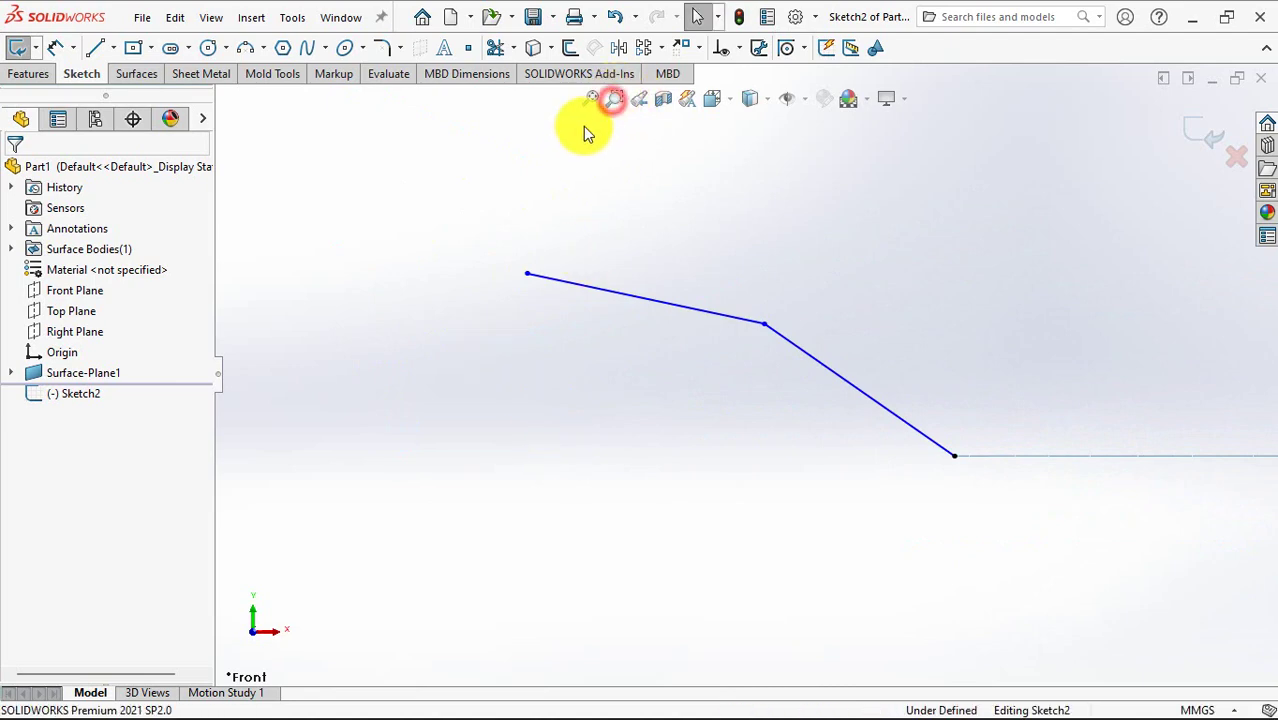
Add a three-point arc below the lower segment and make that segment construction geometry
click(247, 48)
click(765, 325)
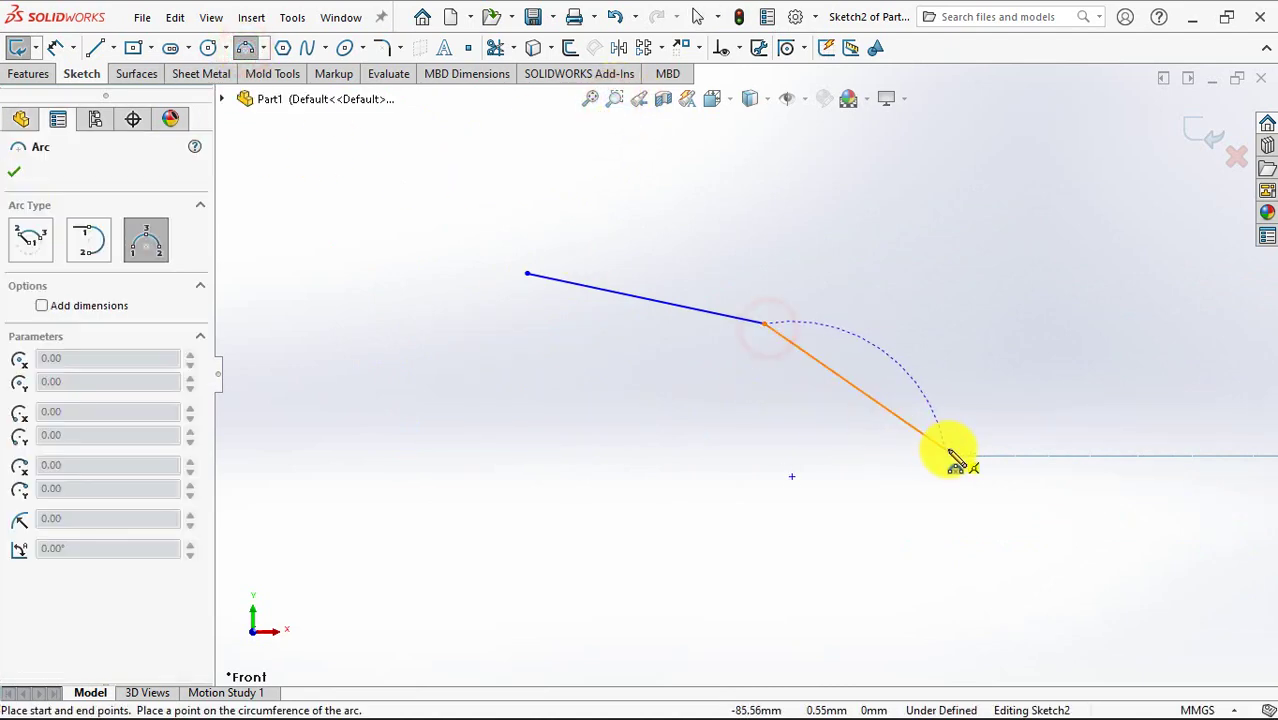
click(954, 456)
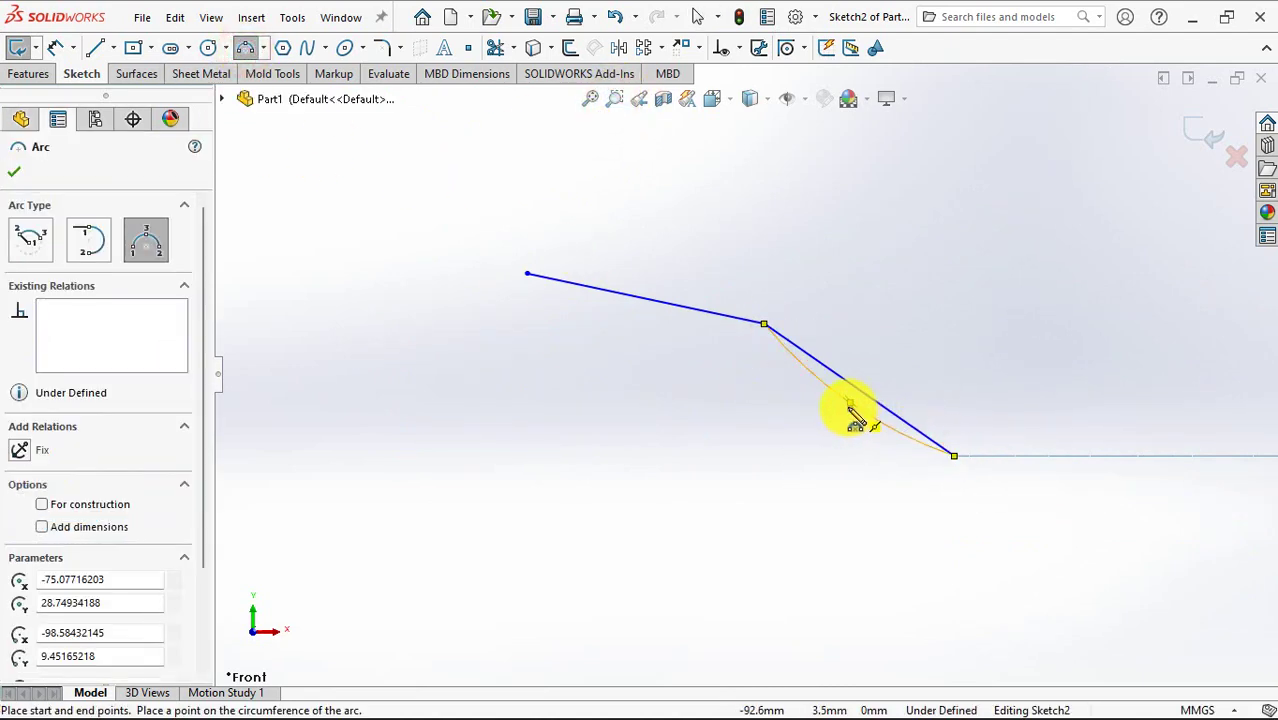
click(849, 408)
right_click(852, 410)
click(878, 422)
click(888, 411)
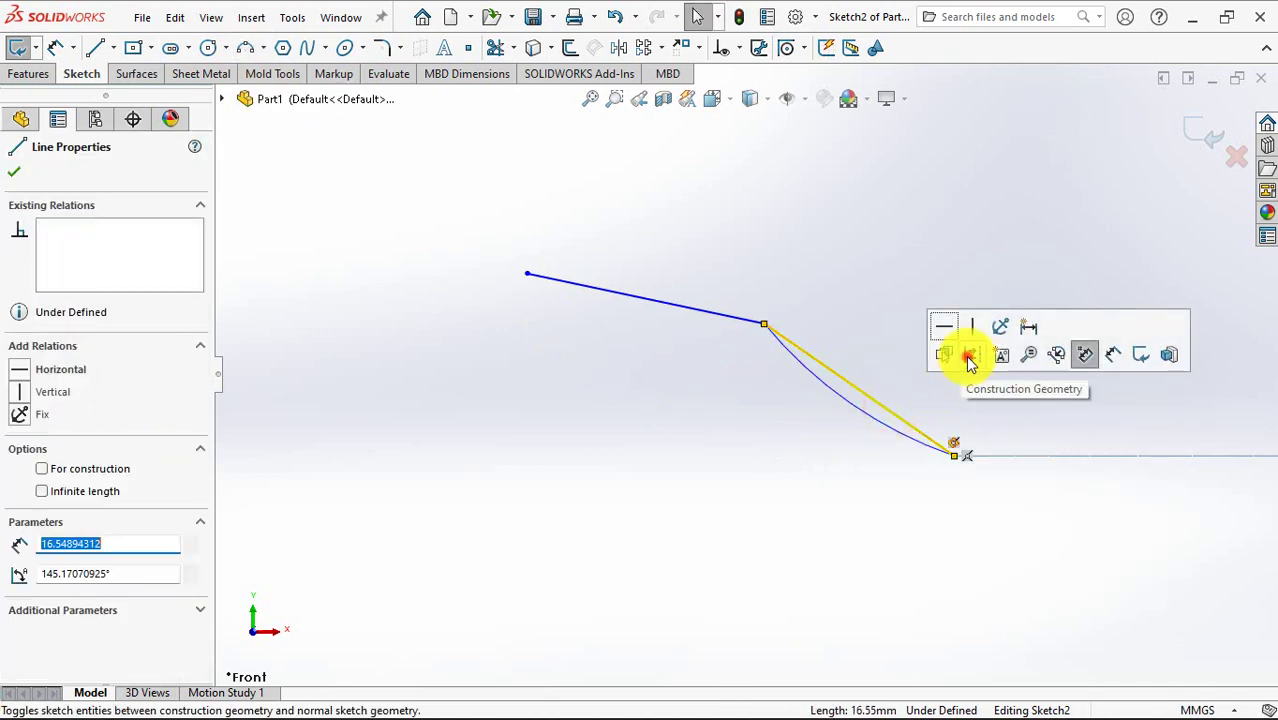
click(970, 358)
key(Escape)
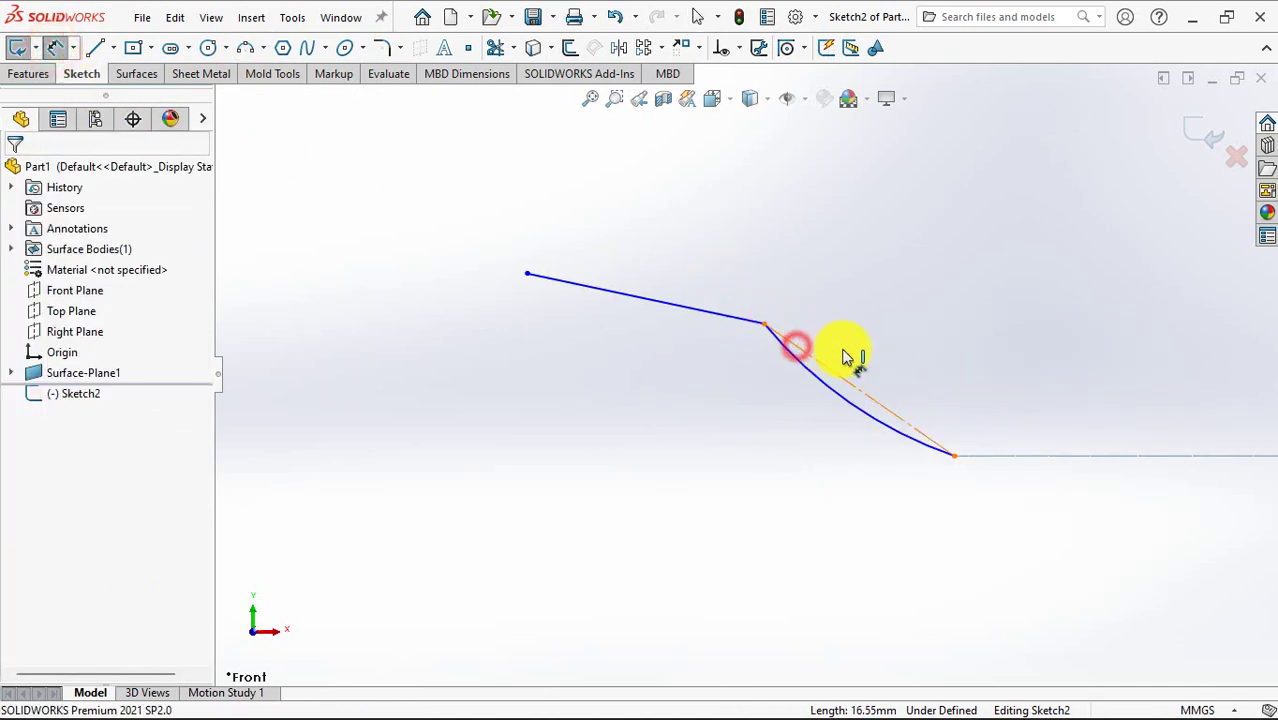
Dimension the construction chord at 20 mm and the upper line at 25 mm
click(846, 358)
click(864, 339)
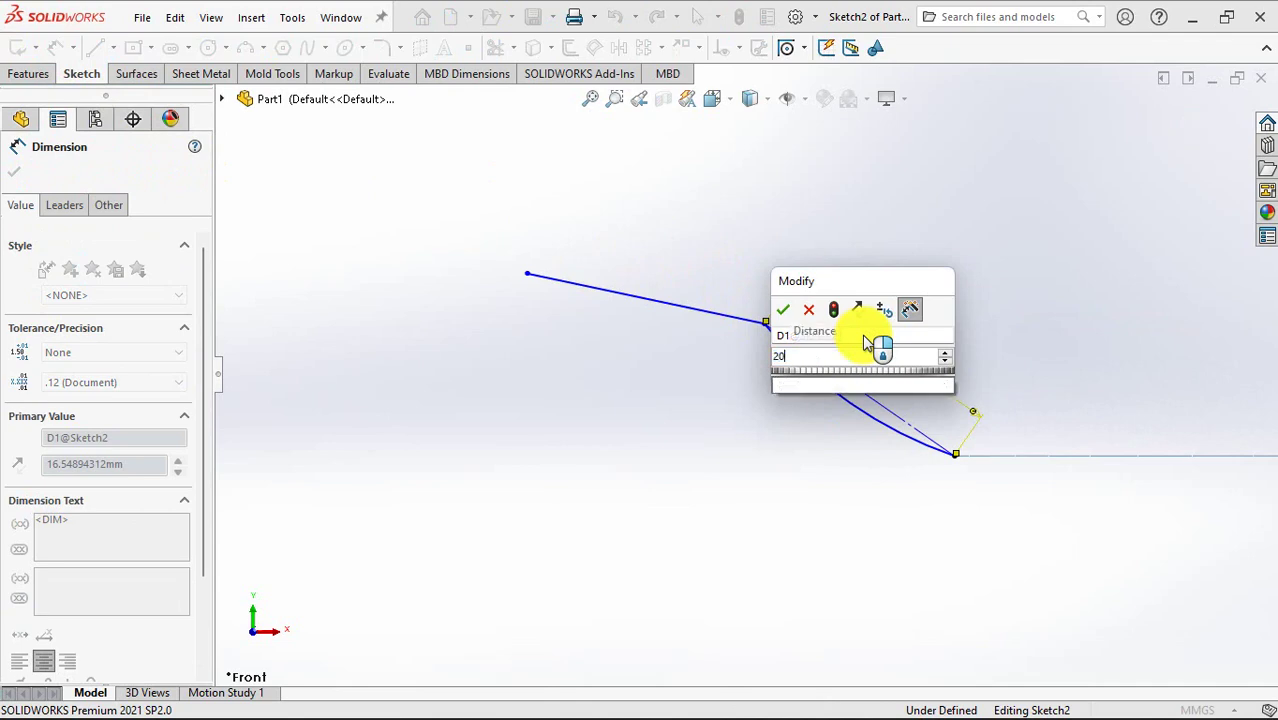
click(784, 310)
click(690, 292)
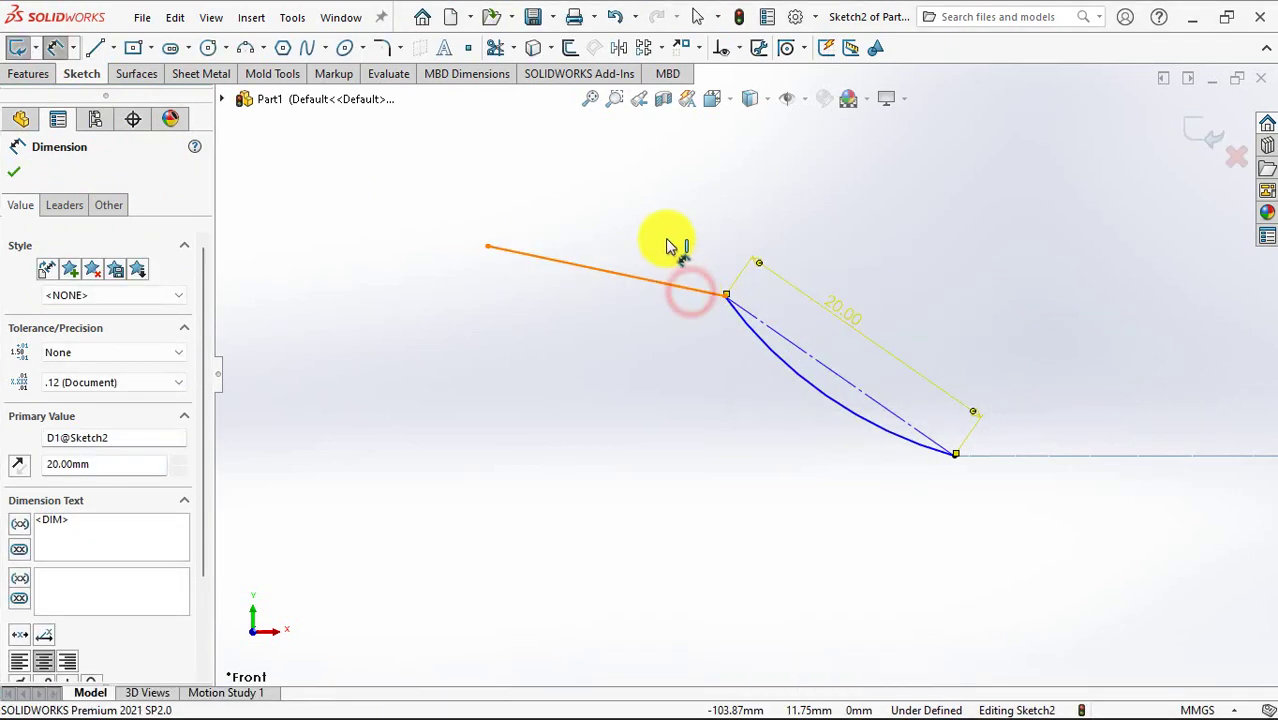
click(738, 232)
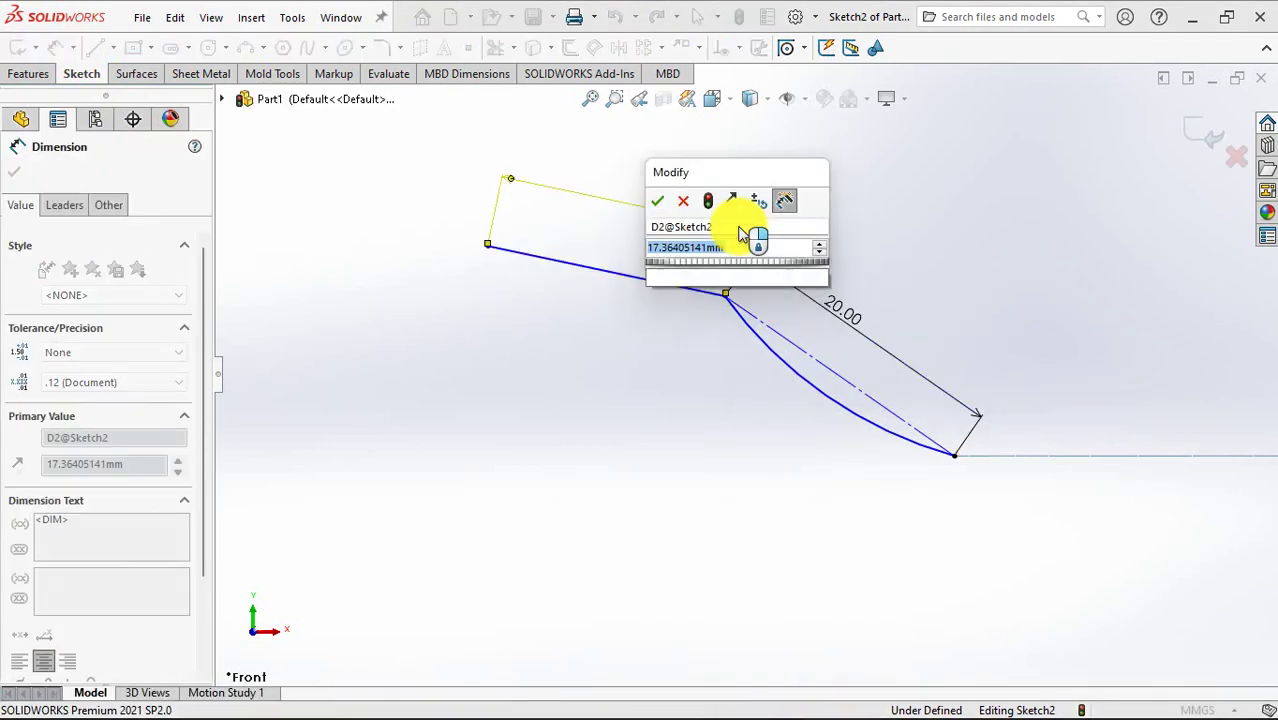
text(25)
click(657, 202)
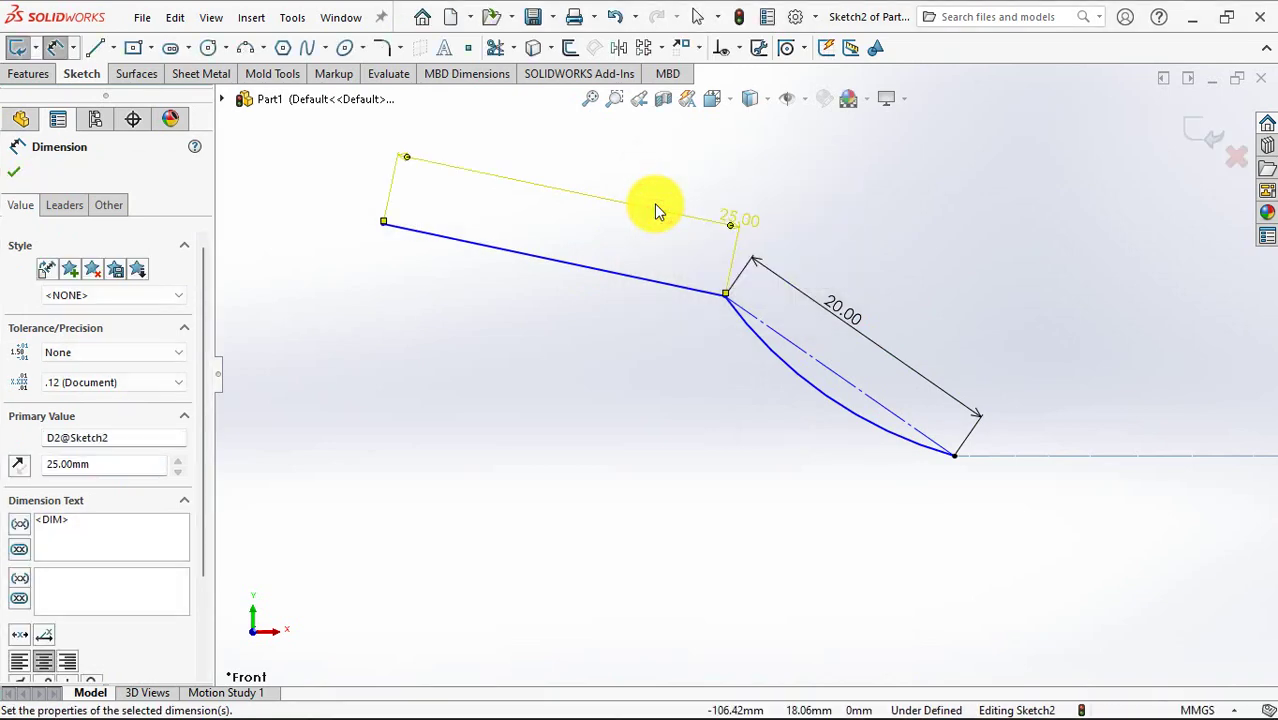
Dimension the profile angles to the horizontal at 40° and 15°
click(1025, 458)
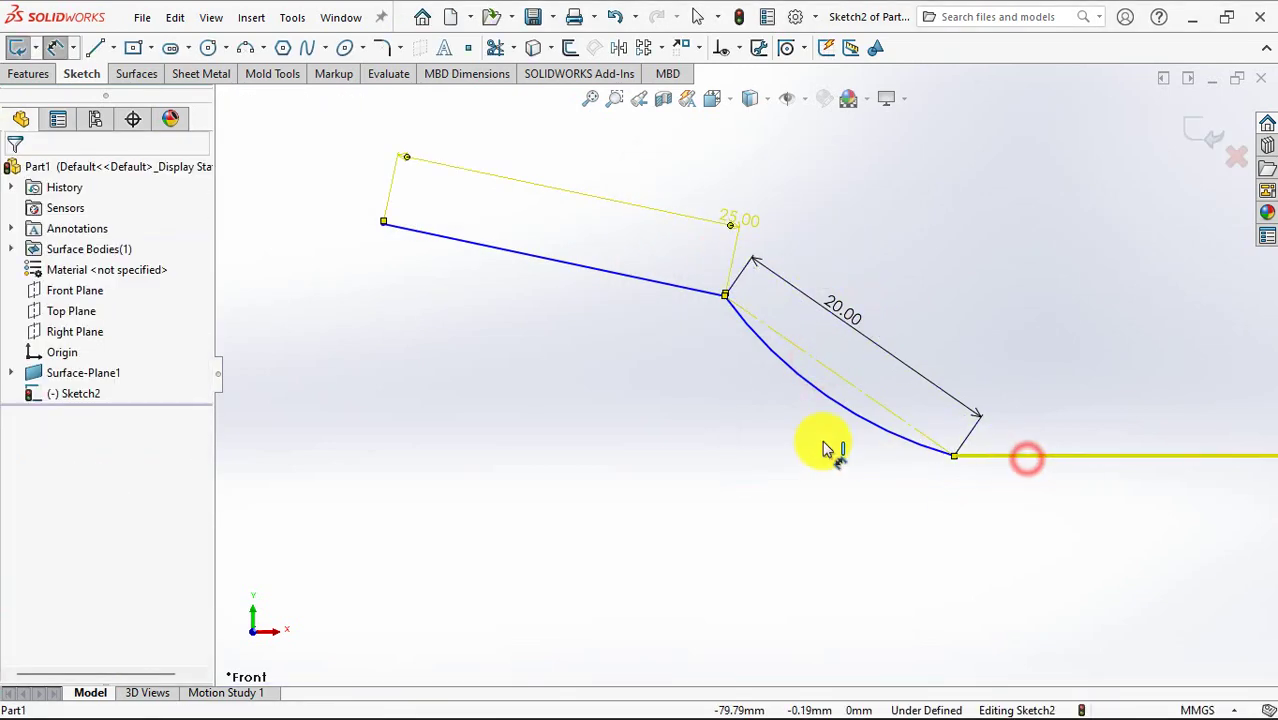
click(693, 405)
text(40)
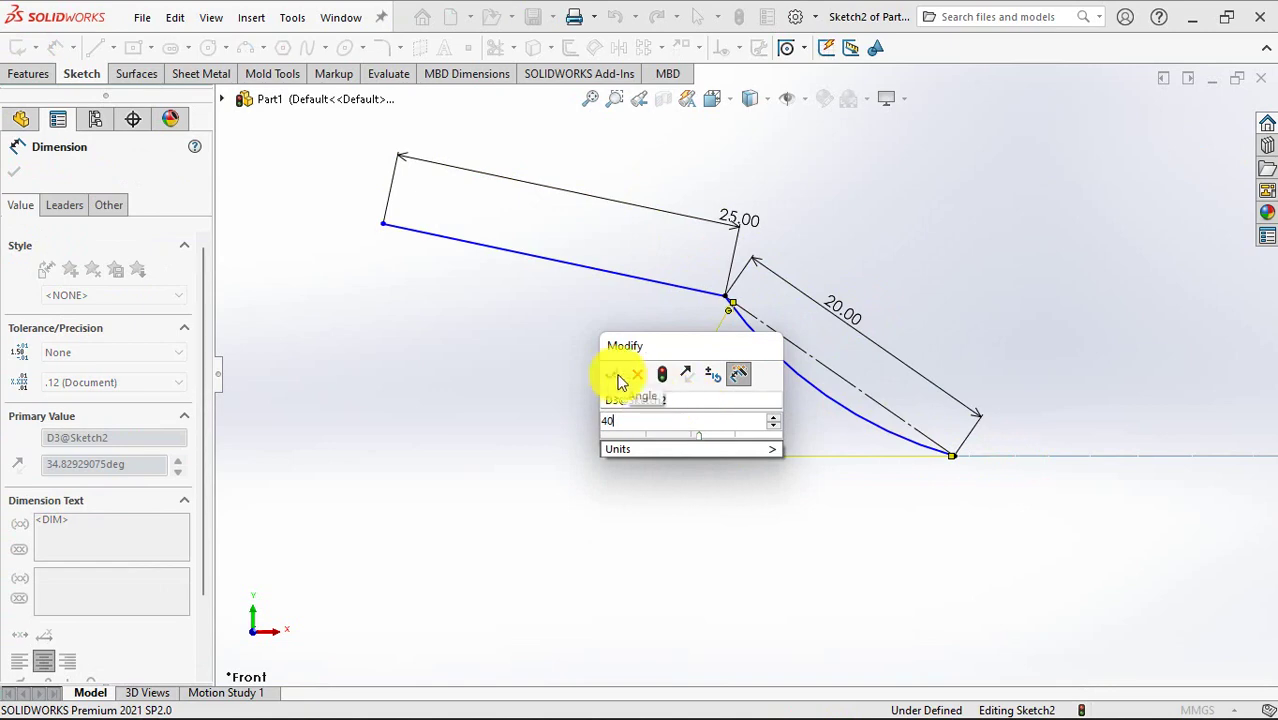
click(614, 375)
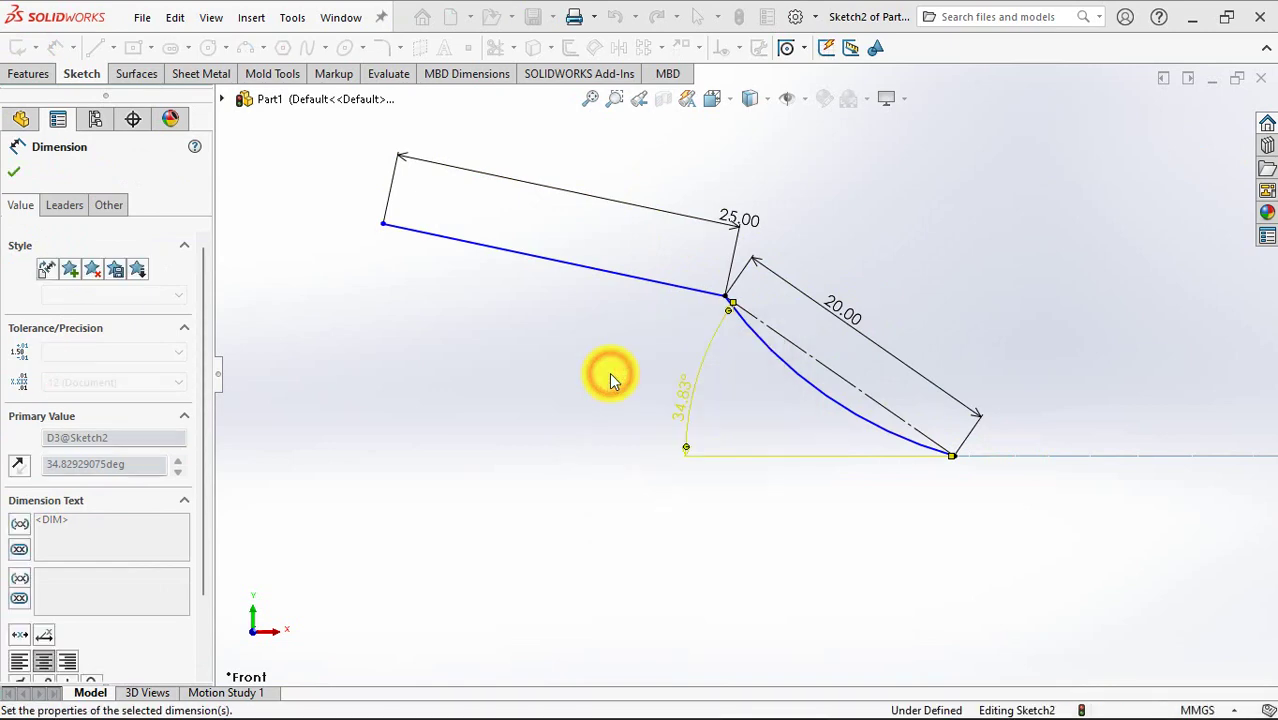
click(620, 243)
click(1025, 458)
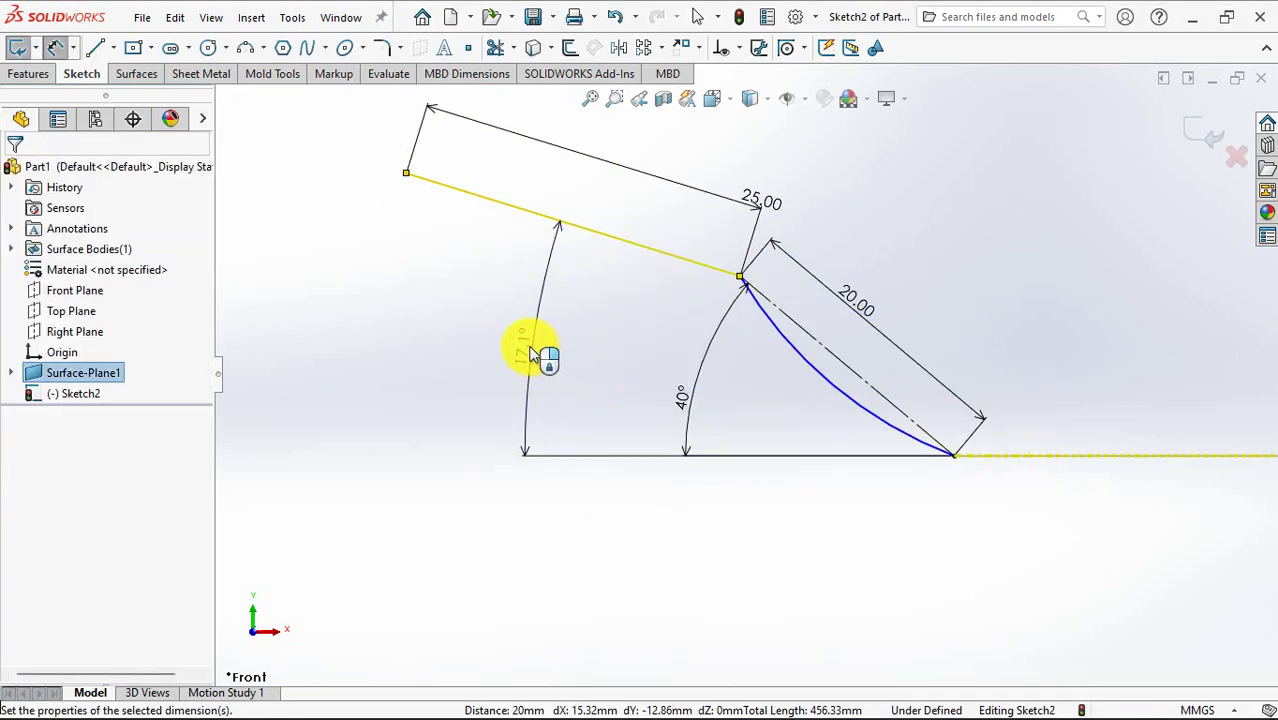
click(531, 355)
text(15)
click(452, 330)
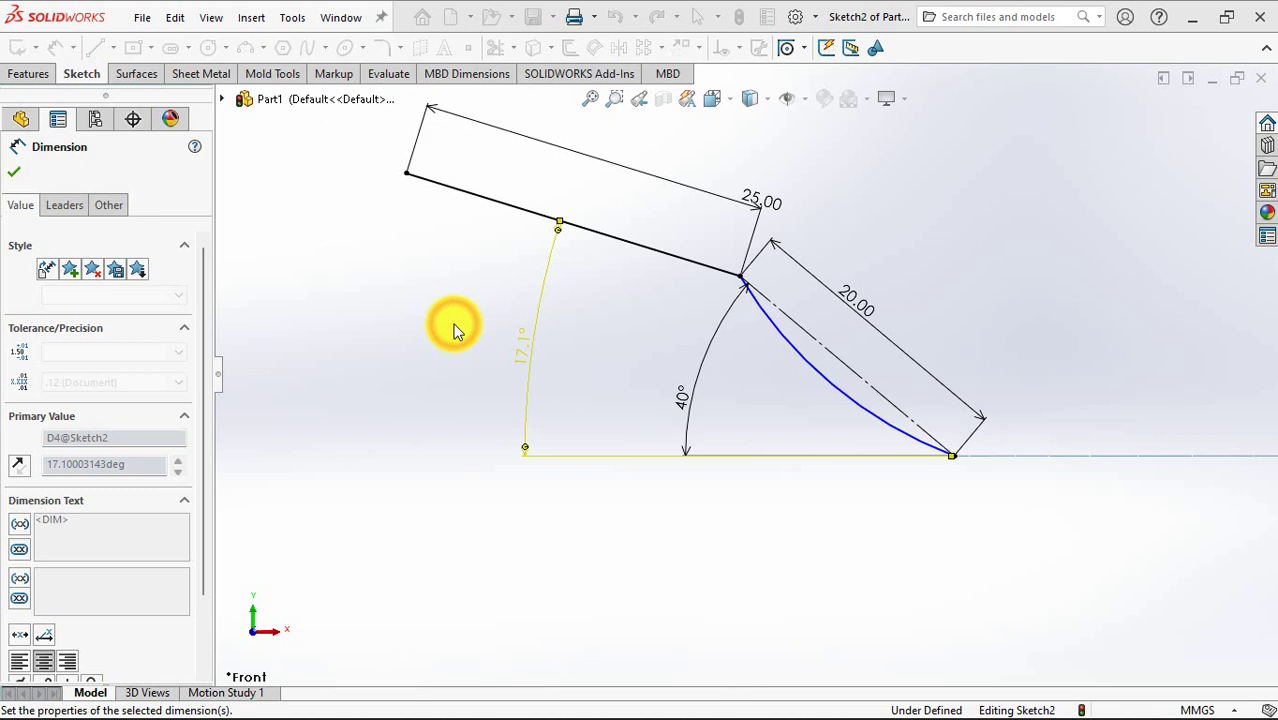
Give the arc a 100 mm radius and tidy the 40° label
key(Escape)
click(848, 395)
key(d)
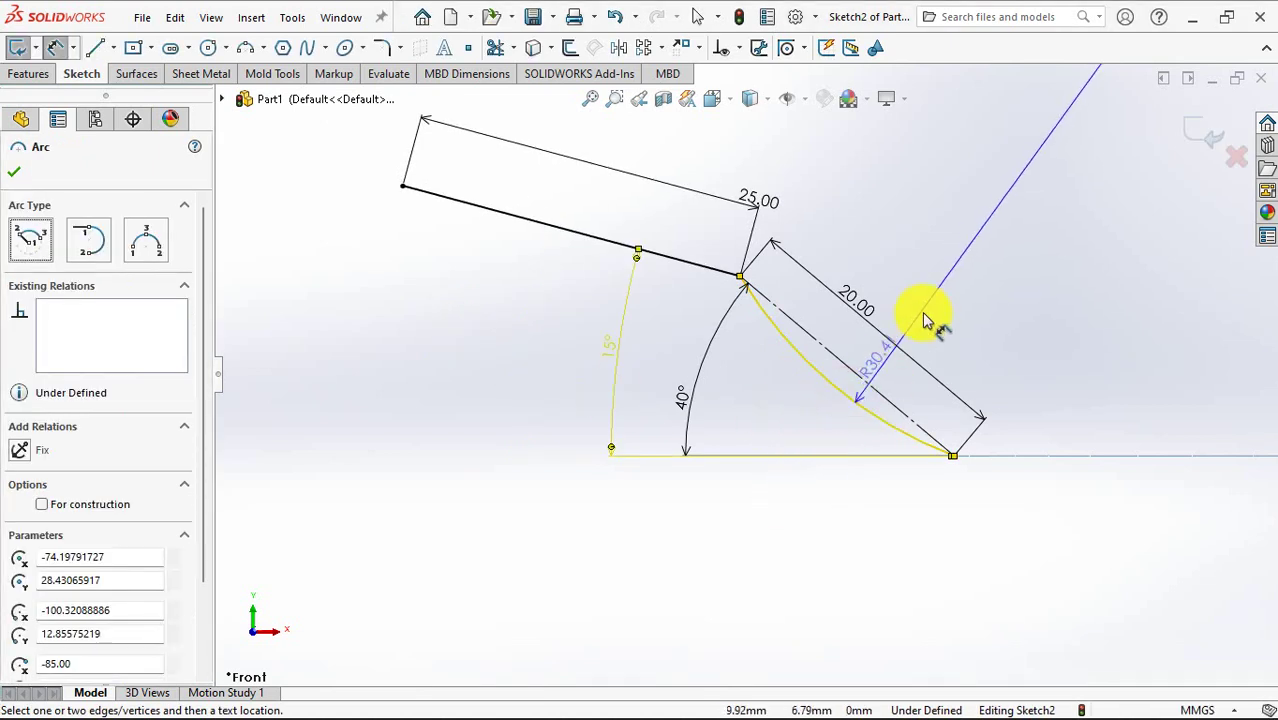
click(930, 302)
text(100)
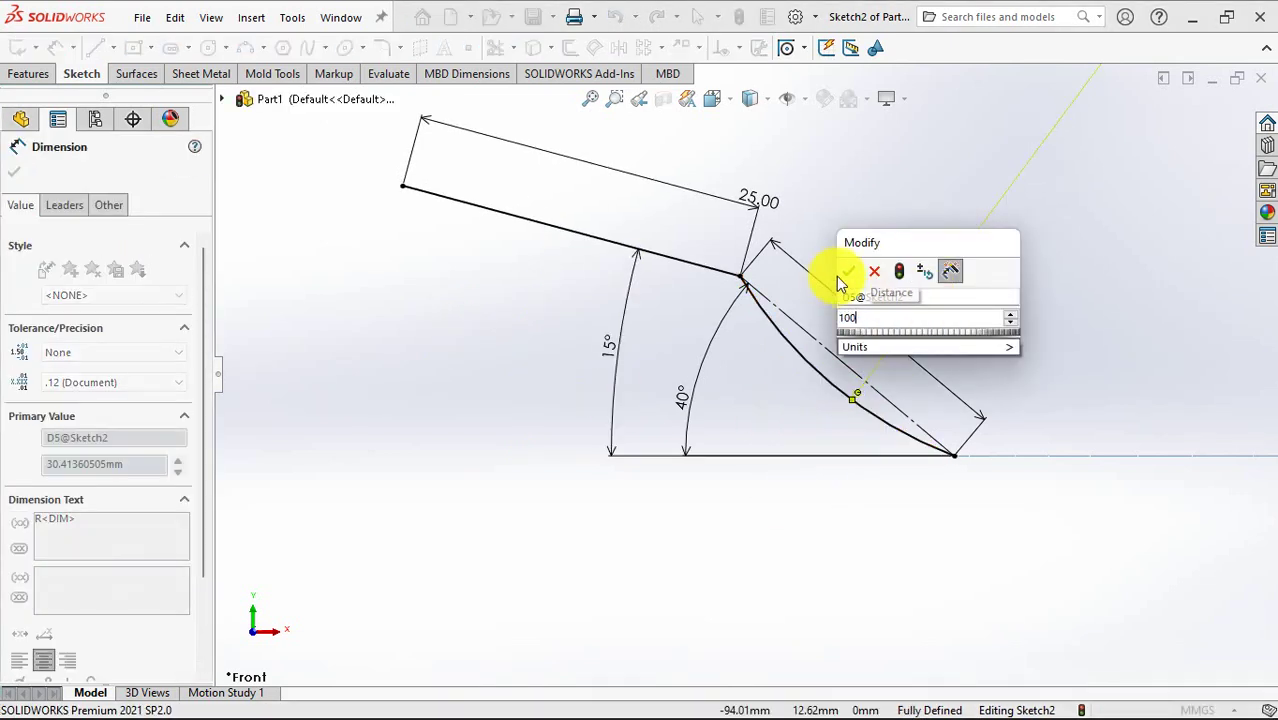
click(849, 271)
click(866, 234)
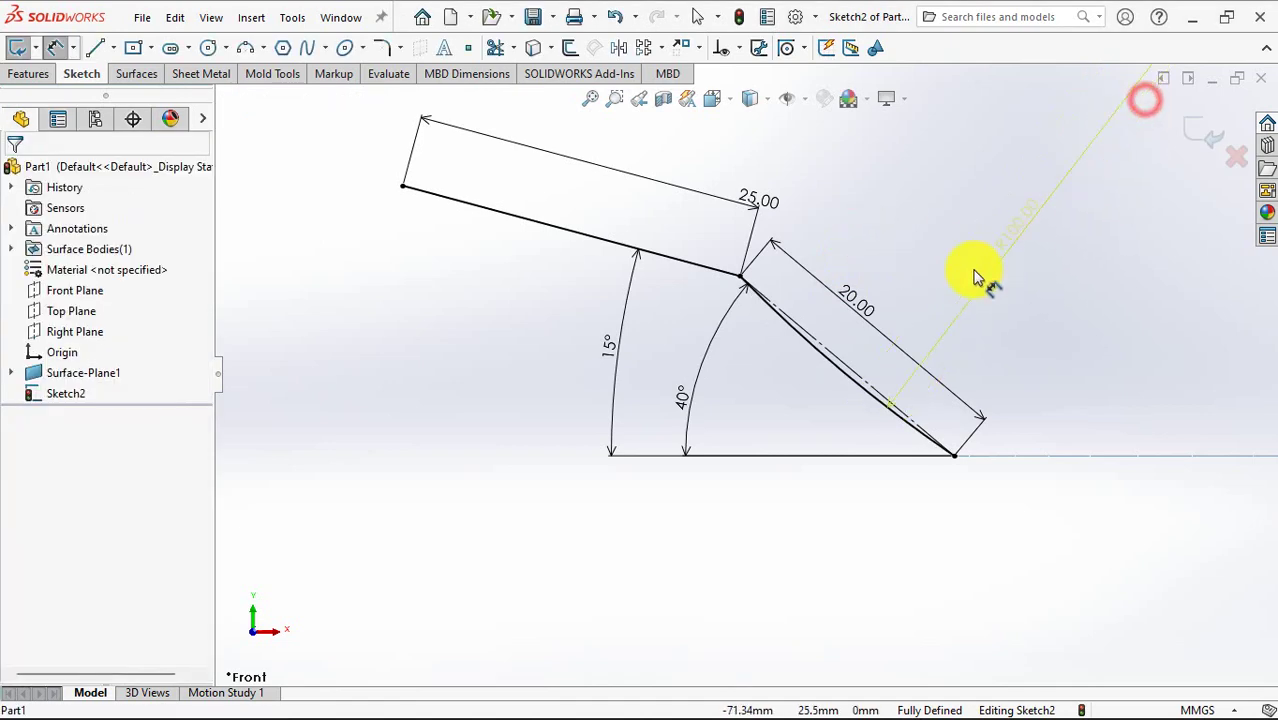
drag(683, 398, 713, 405)
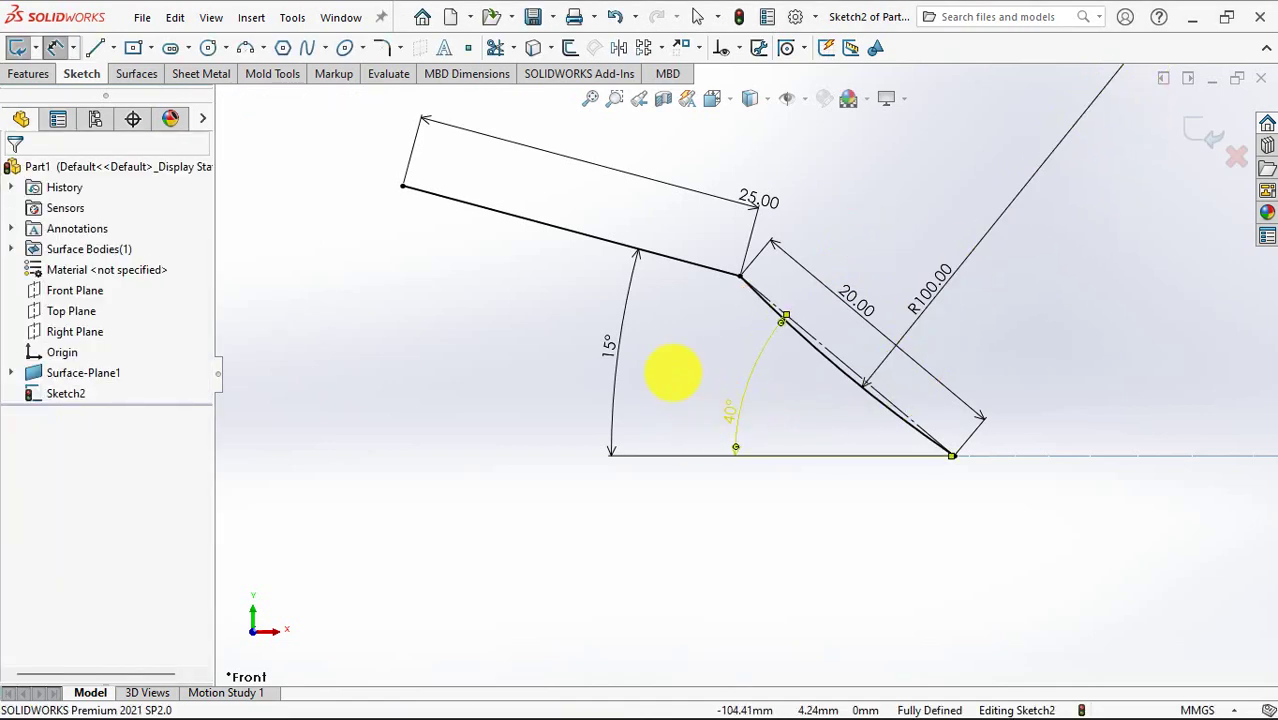
scroll(690, 388, up, 4)
mouse_move(693, 391)
middle_down()
mouse_move(650, 448)
mouse_move(428, 420)
mouse_move(431, 471)
mouse_move(377, 445)
middle_up()
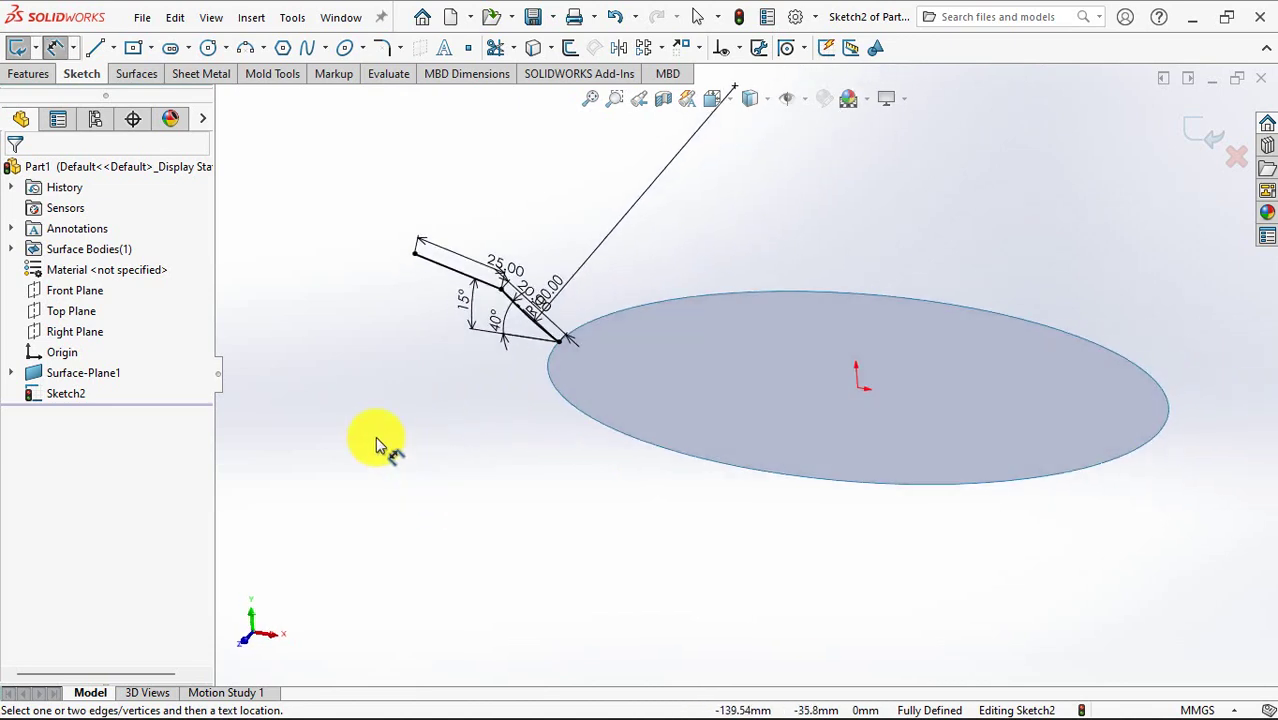
Create a swept surface with Sketch2 as profile and the ellipse edge as path
click(137, 75)
click(63, 47)
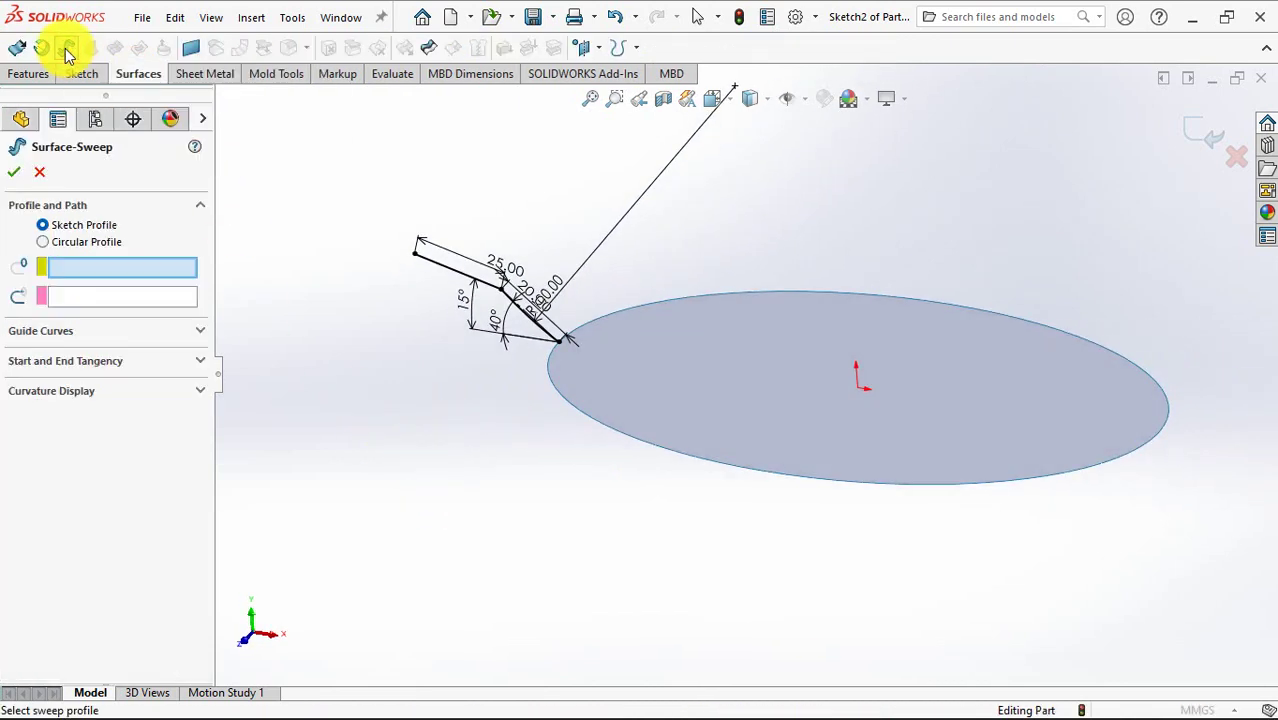
click(444, 277)
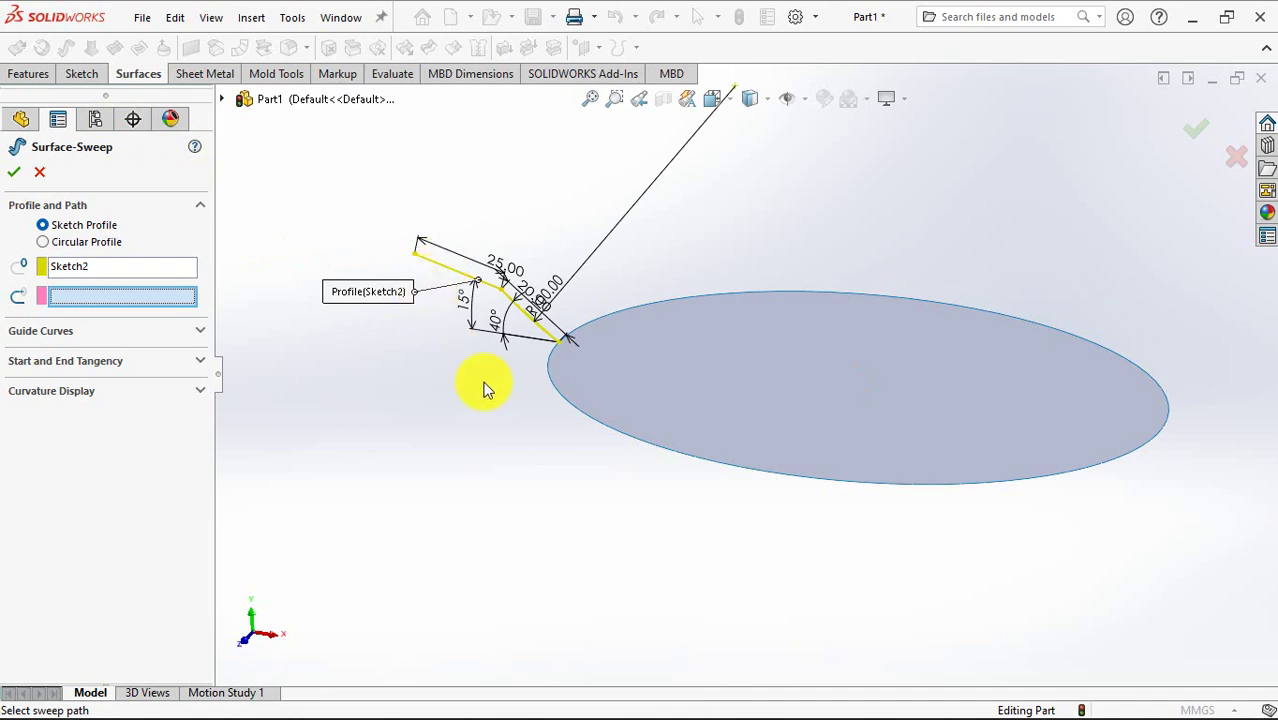
click(566, 399)
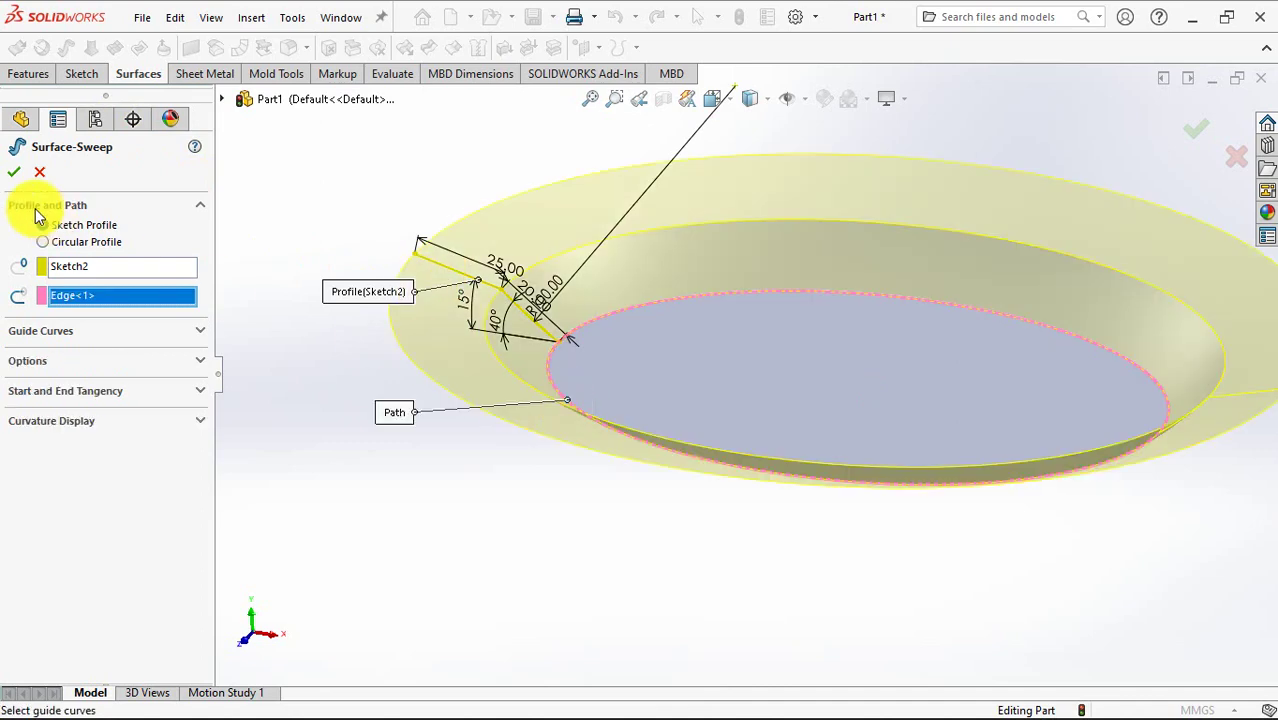
click(14, 172)
Reopen Surface-Sweep1's settings and accept them unchanged to rebuild it
middle_drag(322, 297, 305, 348)
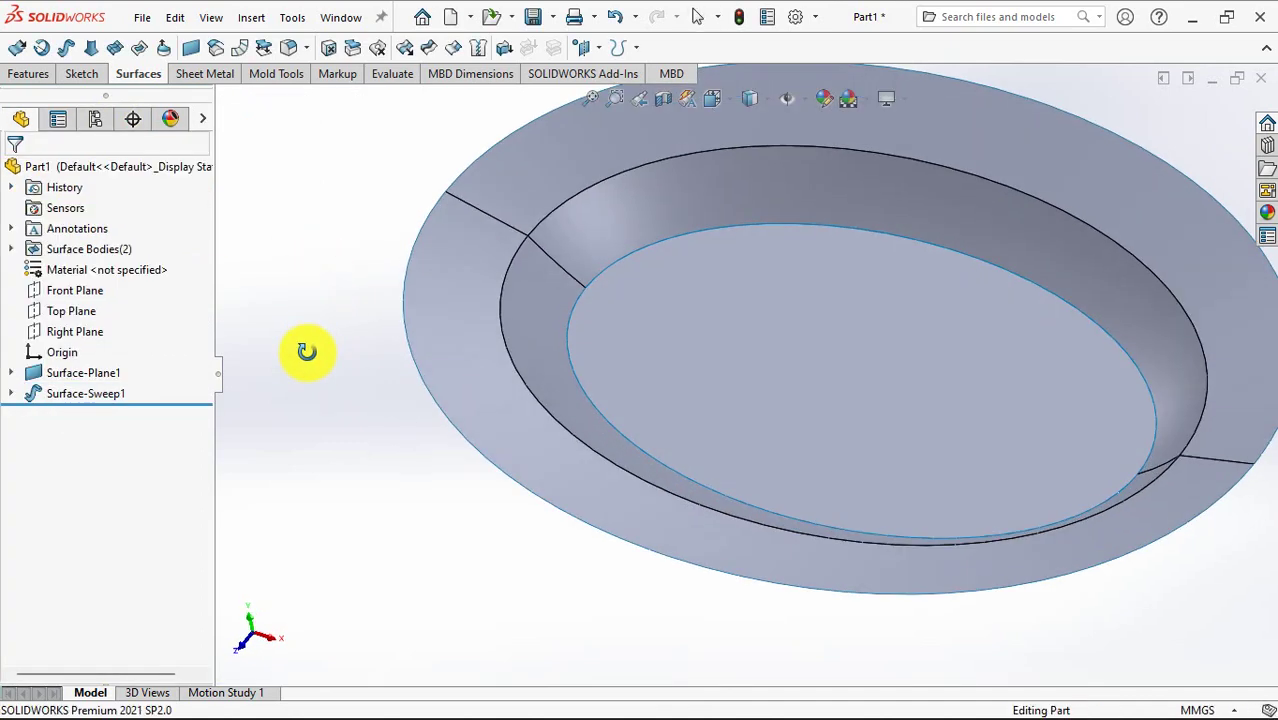
click(43, 395)
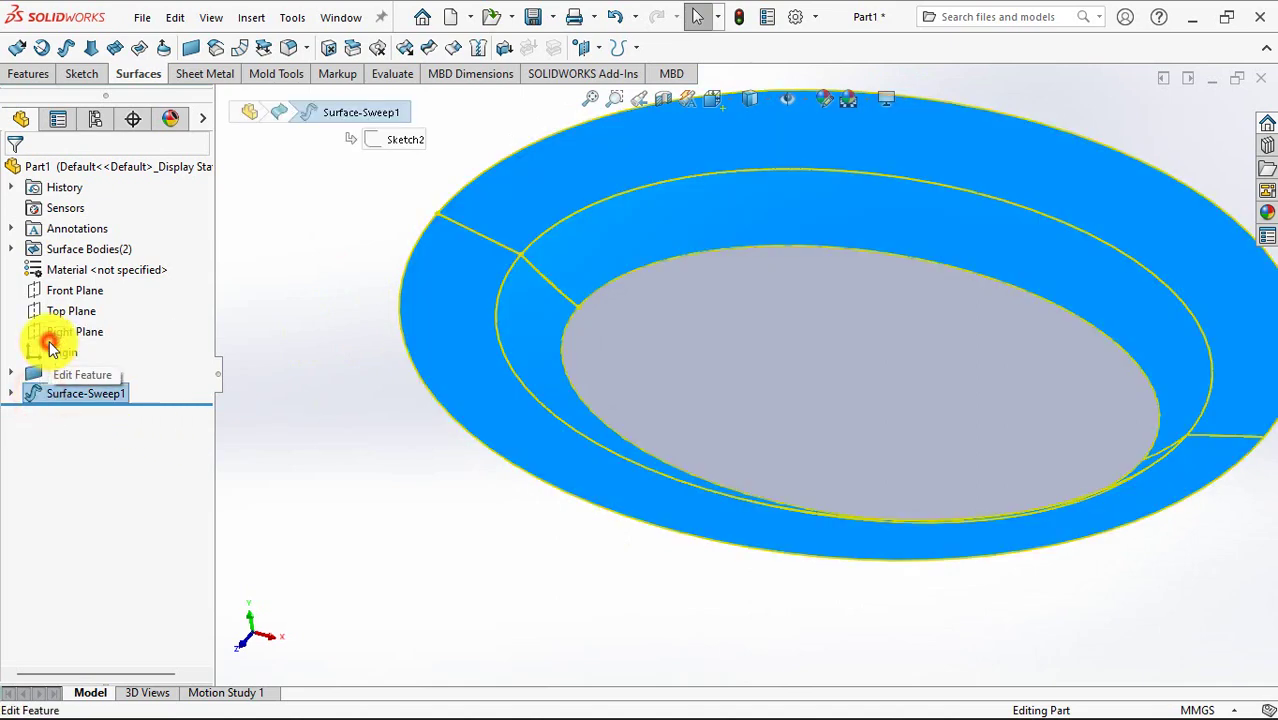
click(40, 340)
click(67, 361)
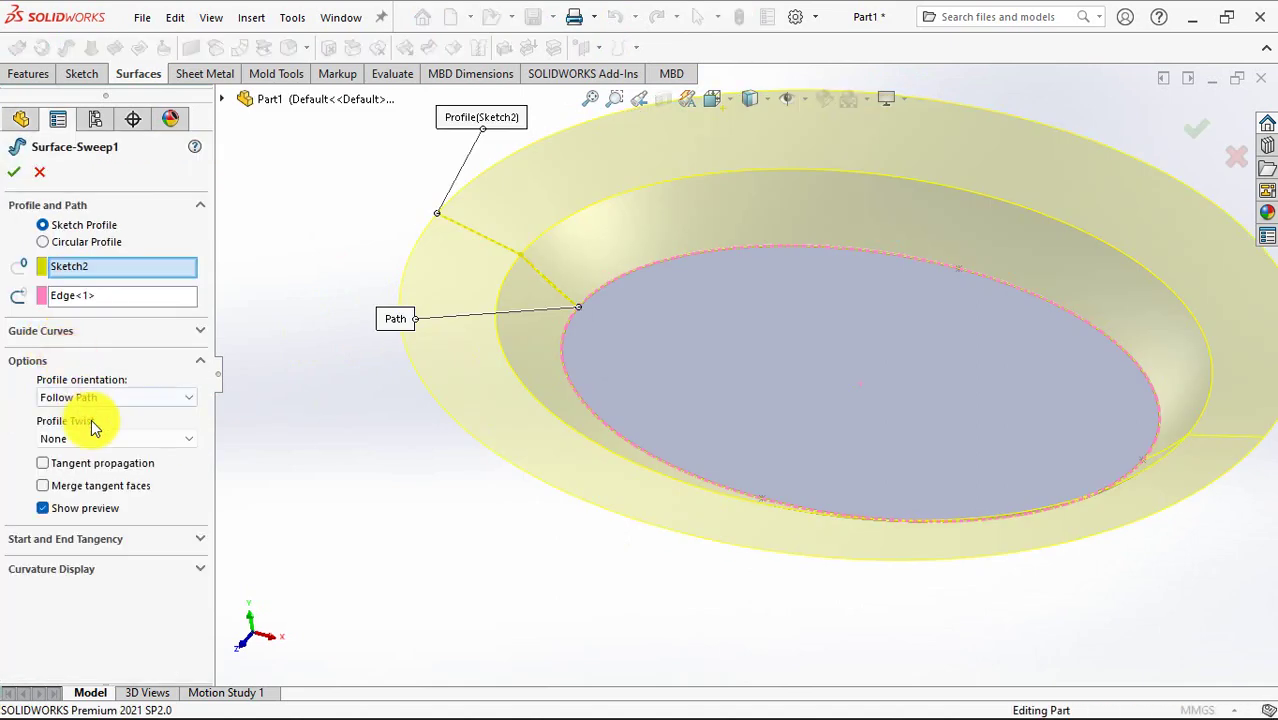
click(12, 171)
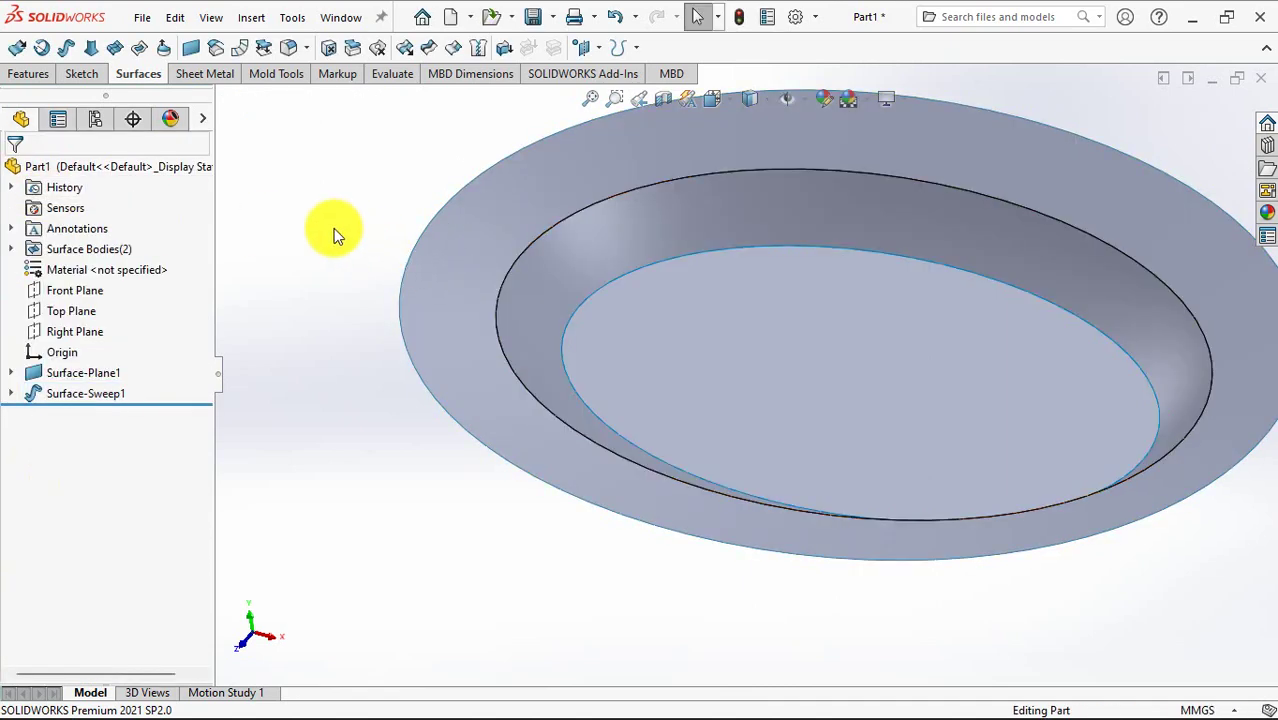
Knit the swept wall and flat oval base with Merge entities enabled
click(478, 47)
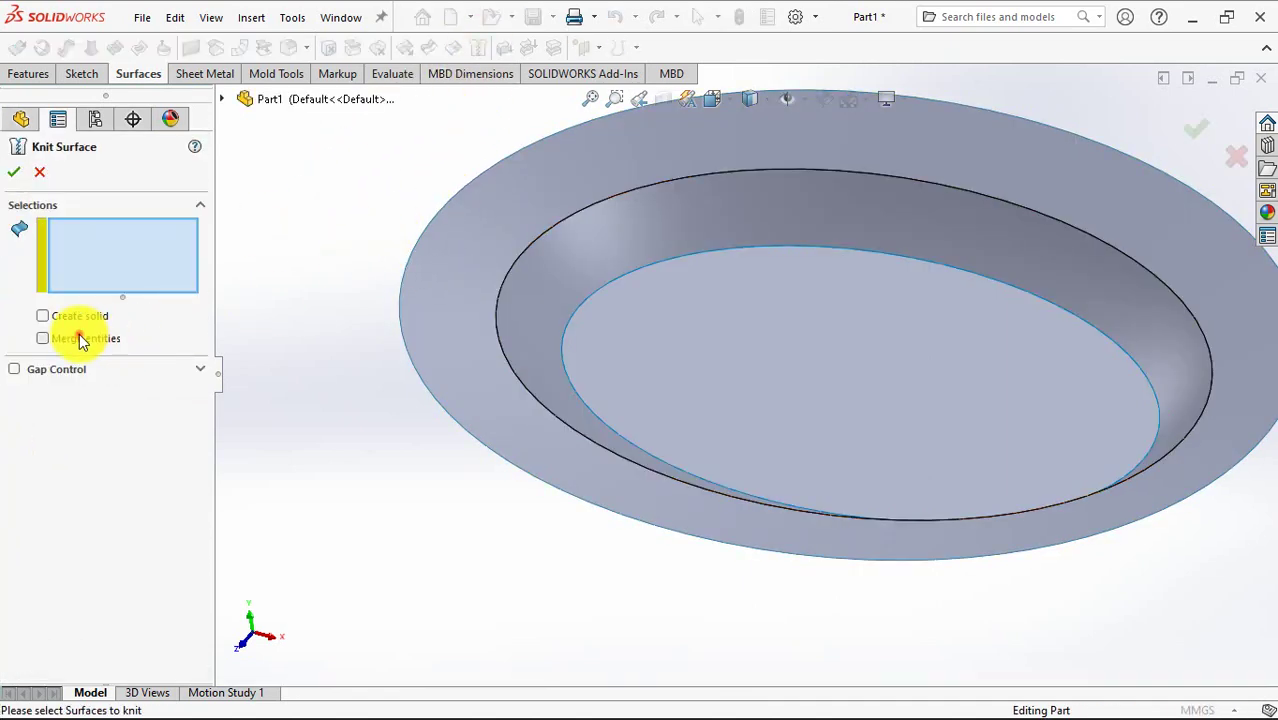
click(78, 338)
click(443, 270)
click(632, 318)
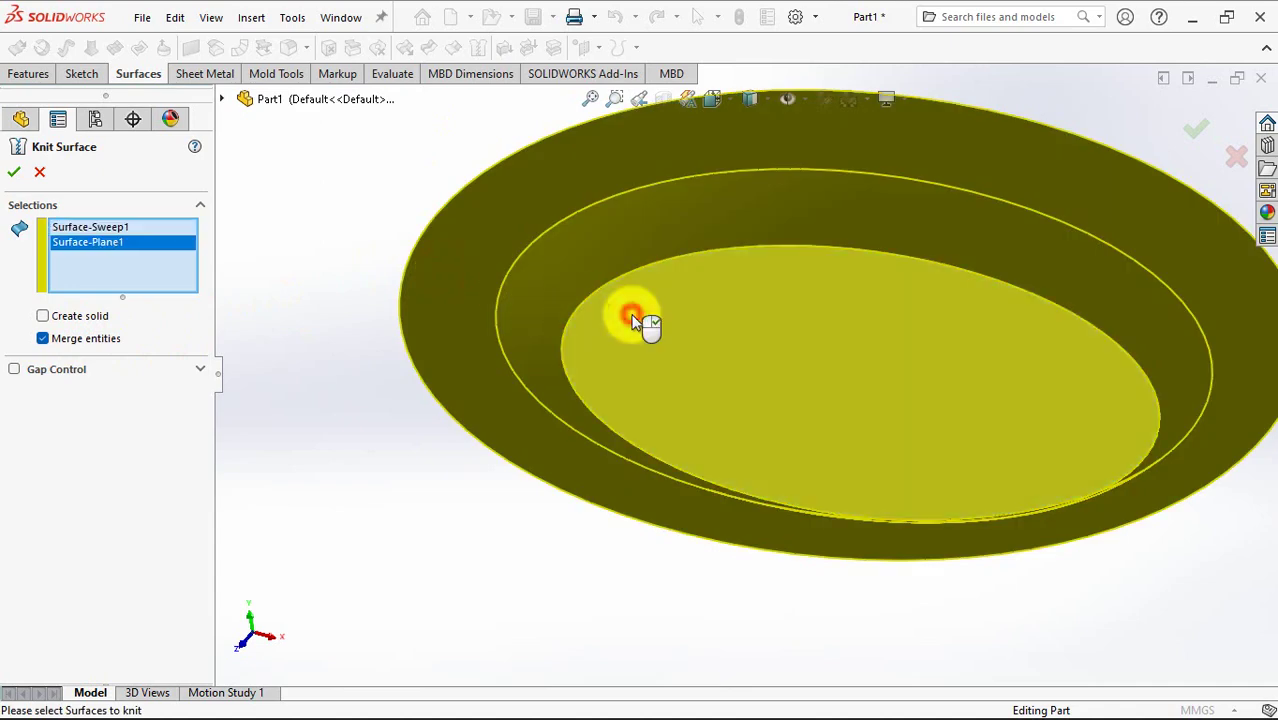
click(15, 174)
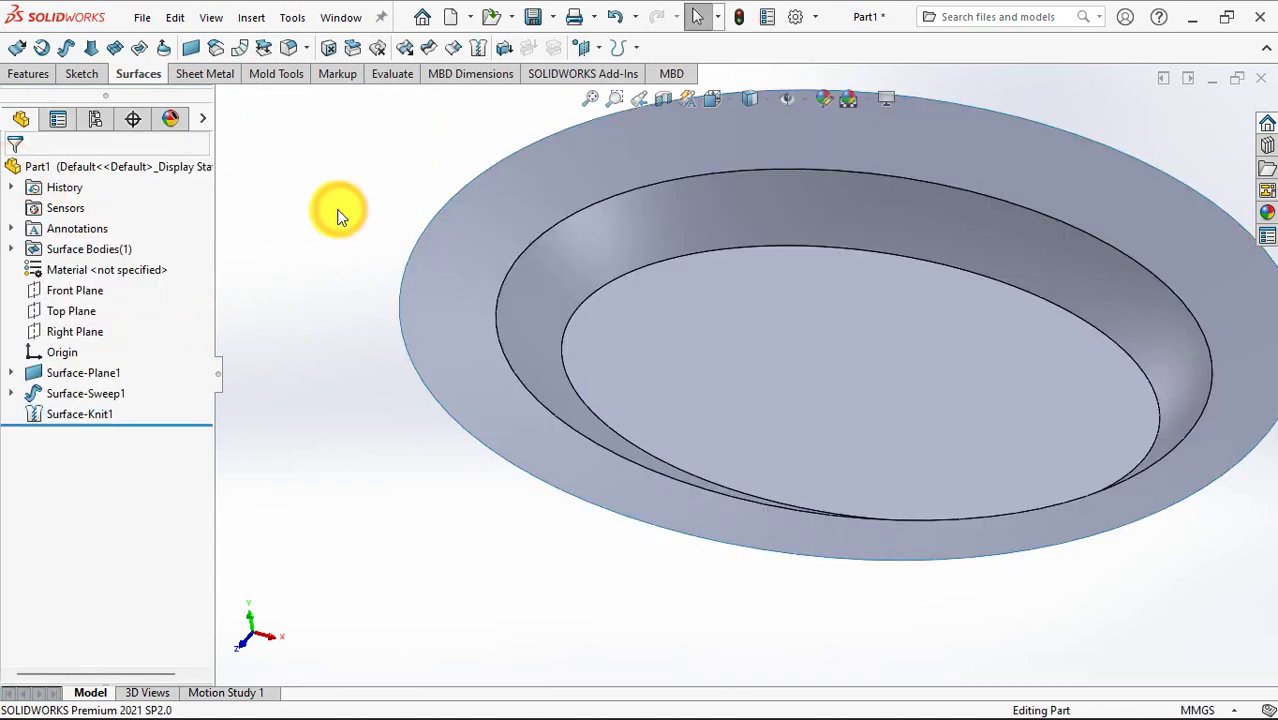
Fillet the top inner wall edge at 4 mm
click(290, 50)
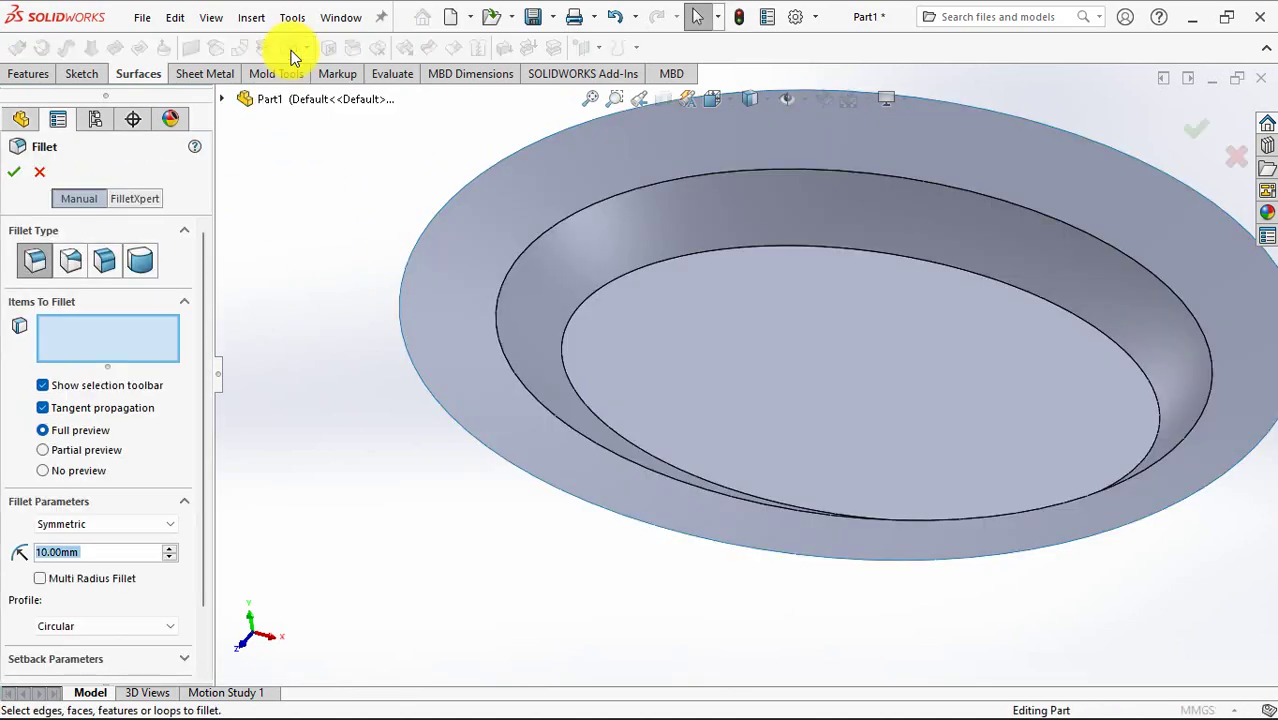
text(4)
key(Return)
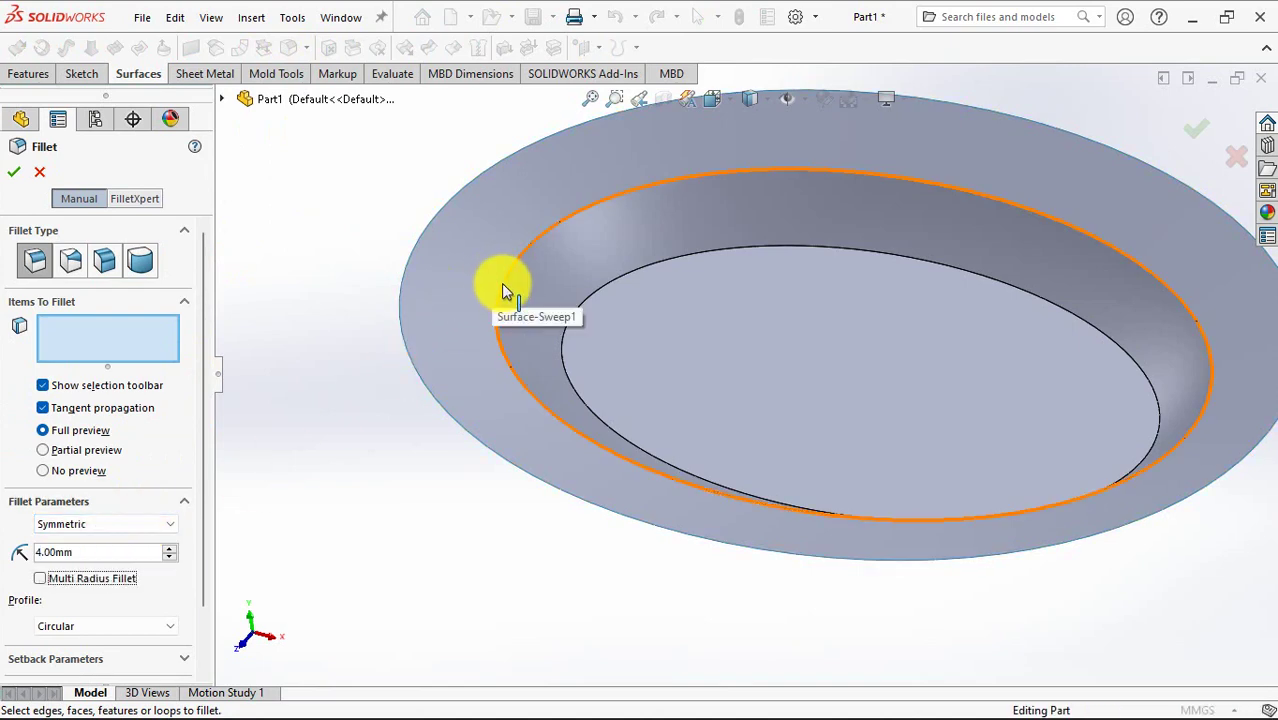
click(501, 285)
click(14, 172)
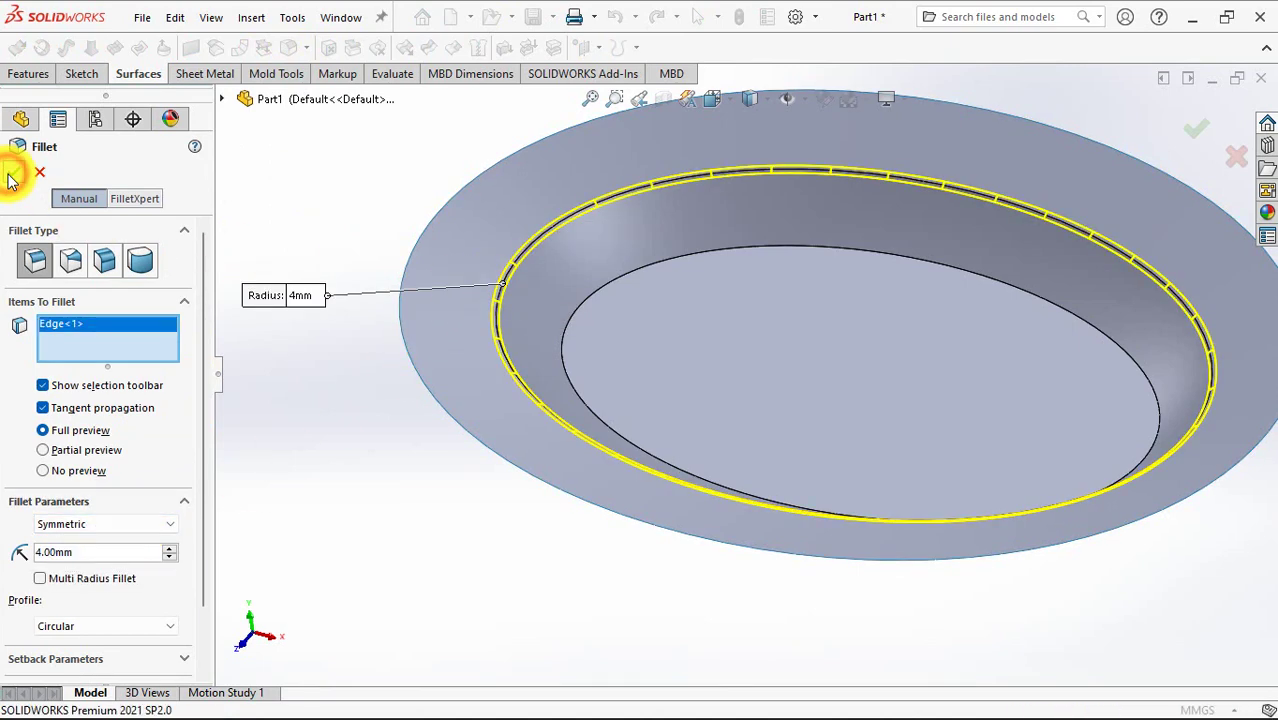
click(291, 193)
Fillet the edge where the wall meets the base at 5 mm
click(290, 50)
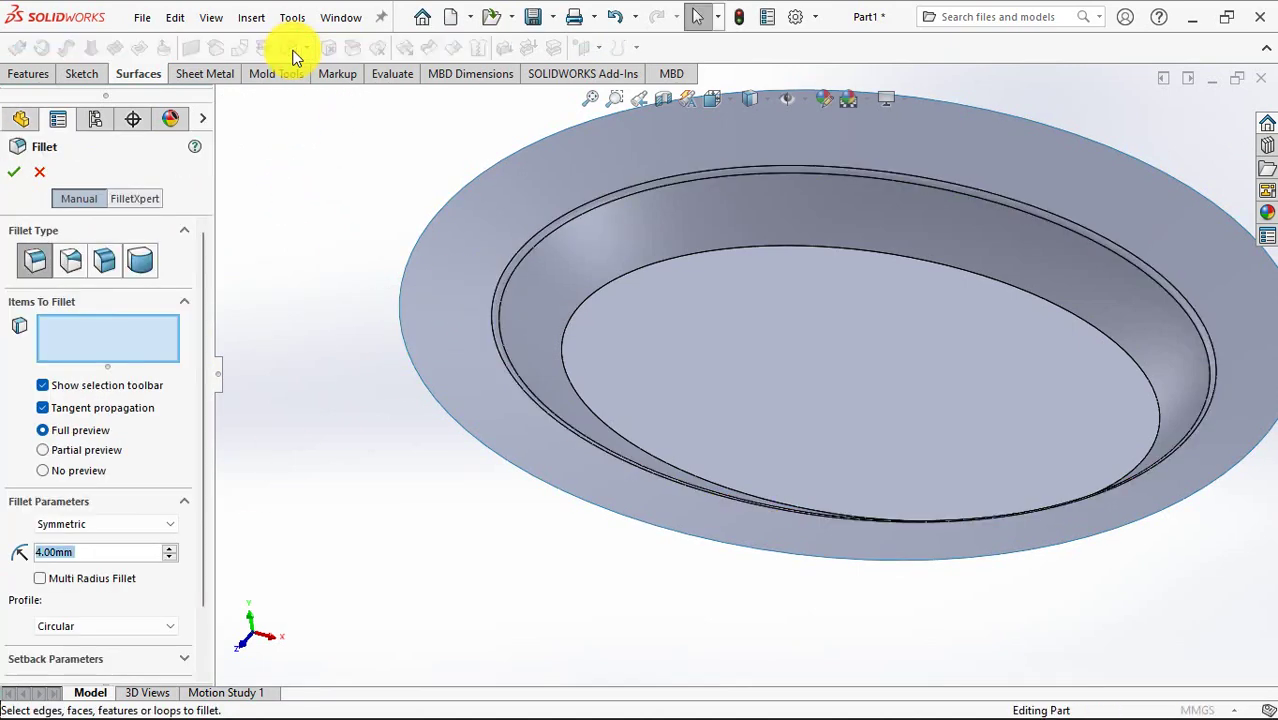
click(568, 323)
click(14, 174)
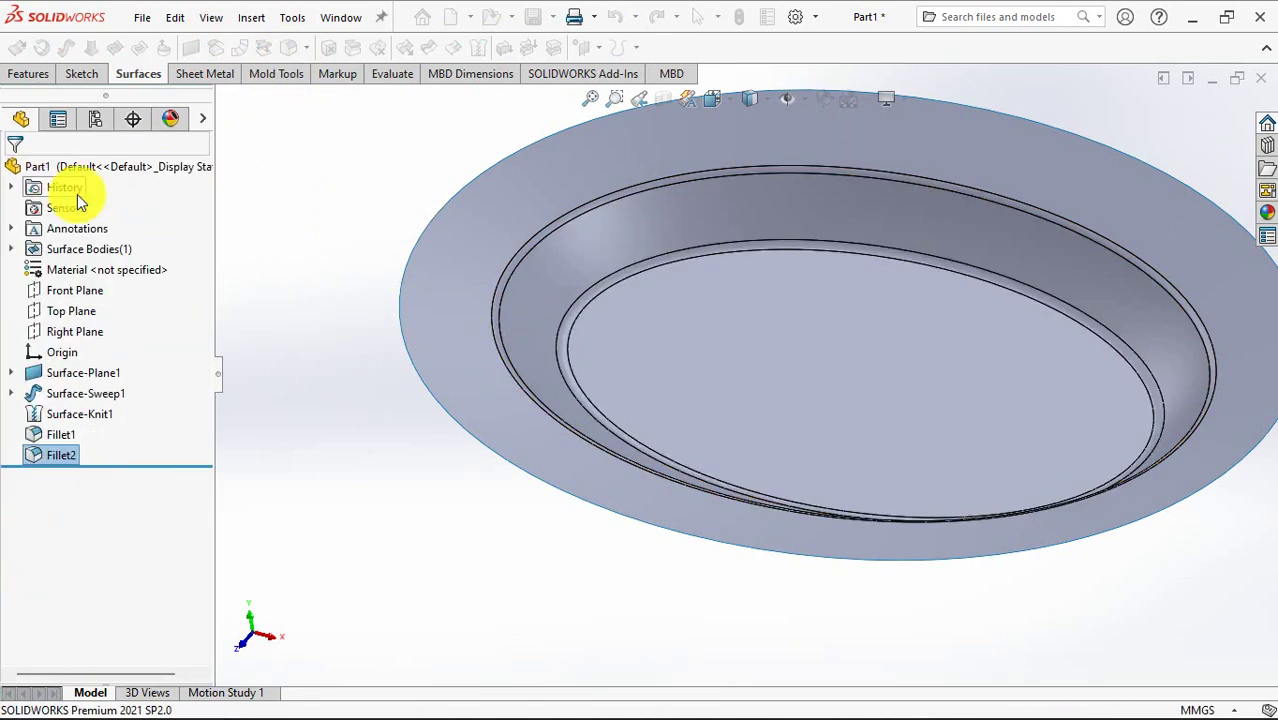
click(349, 224)
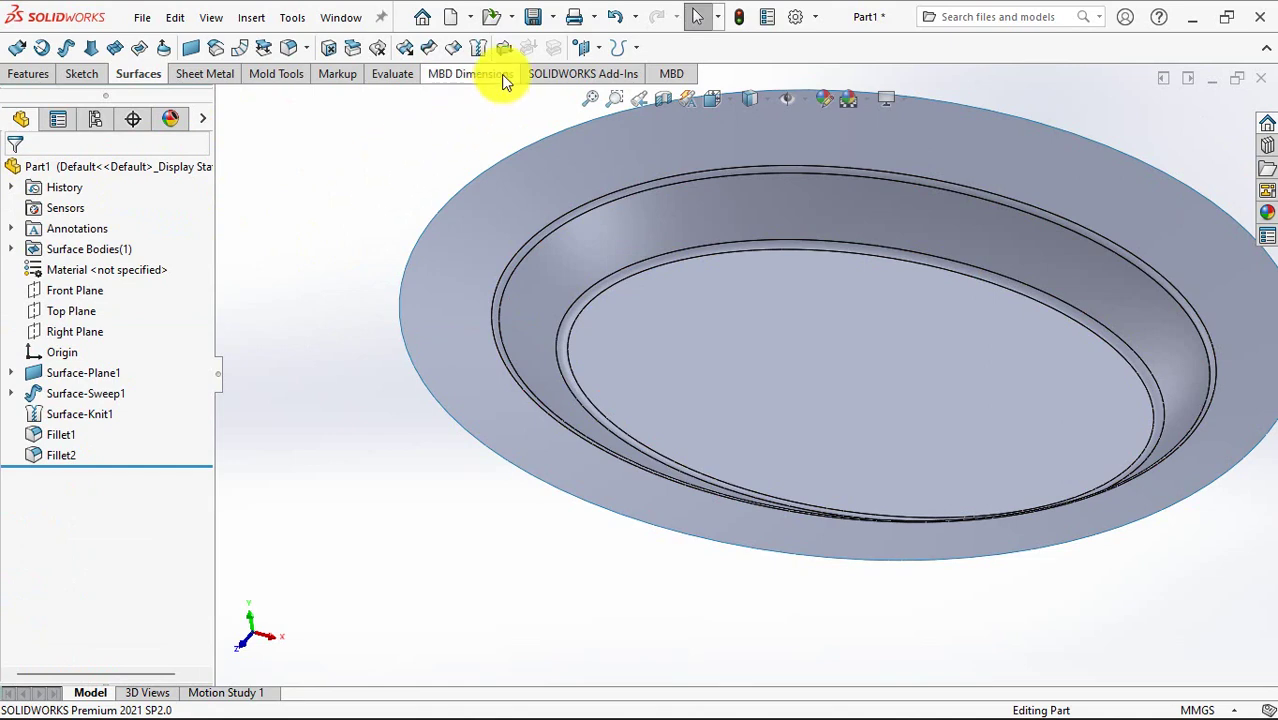
click(503, 47)
Thicken the dish surface by 1 mm, flipped to the other side
click(466, 247)
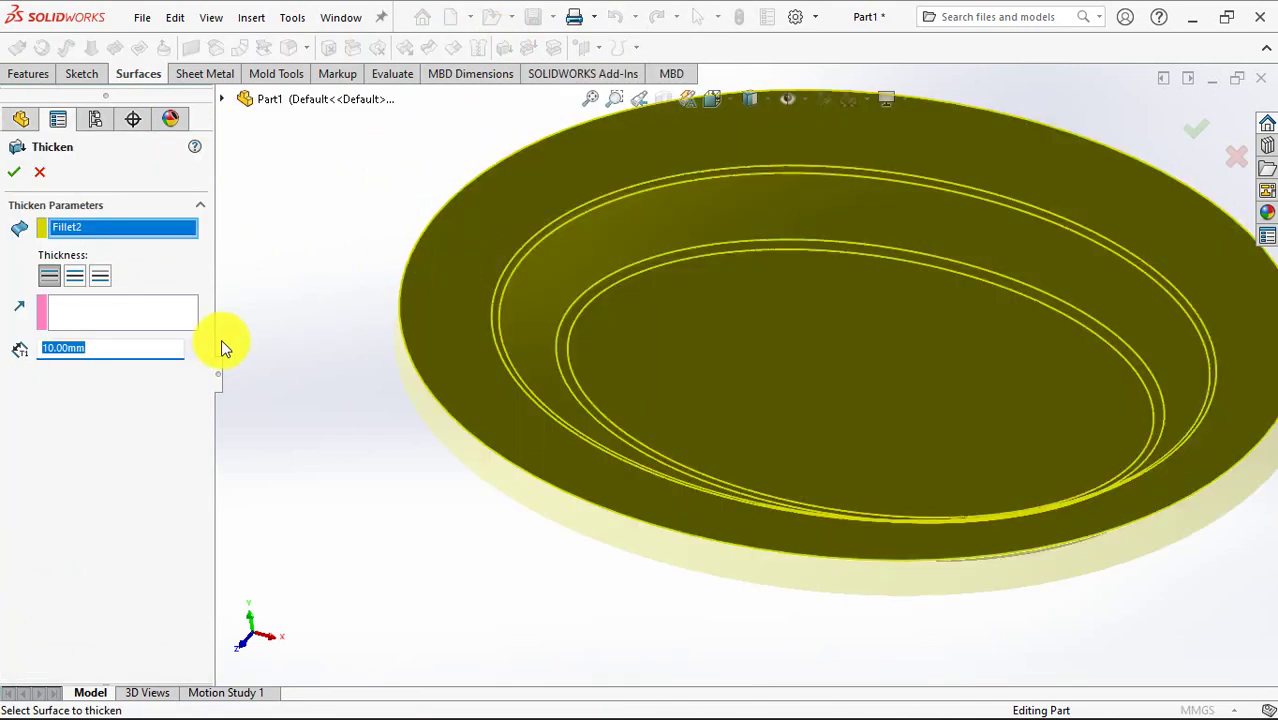
text(1)
key(Return)
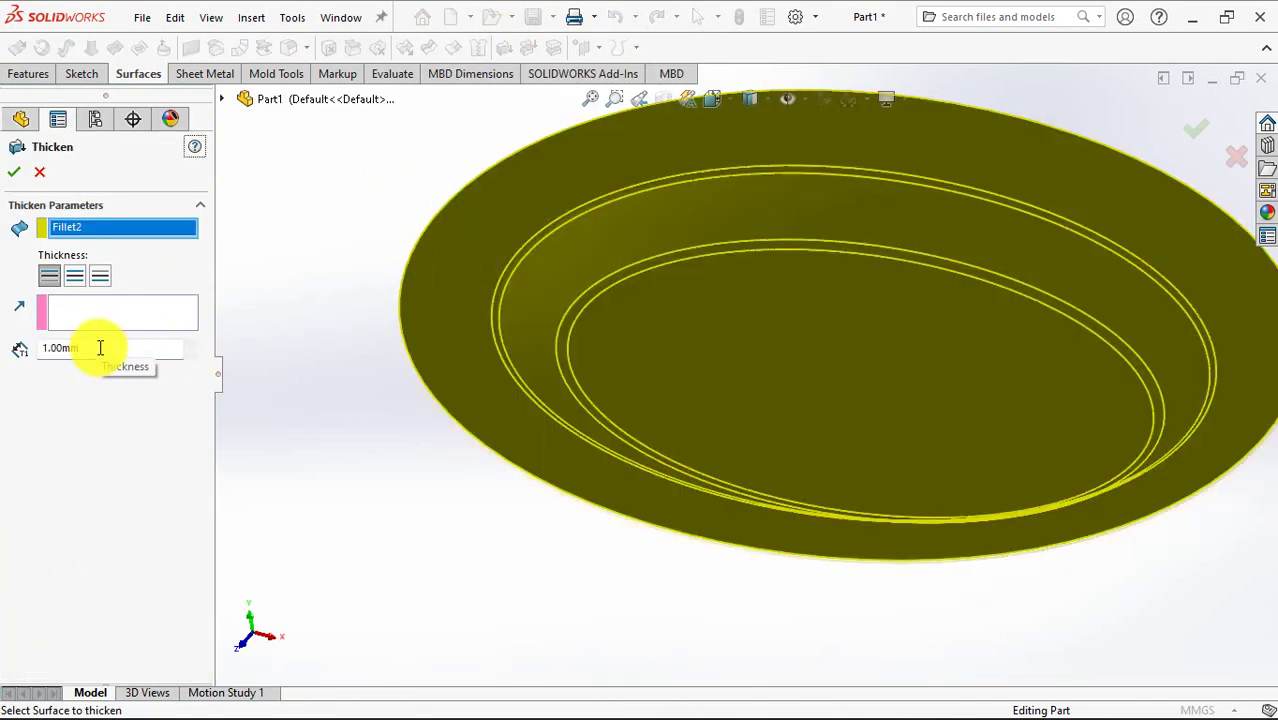
middle_drag(337, 351, 339, 317)
click(101, 277)
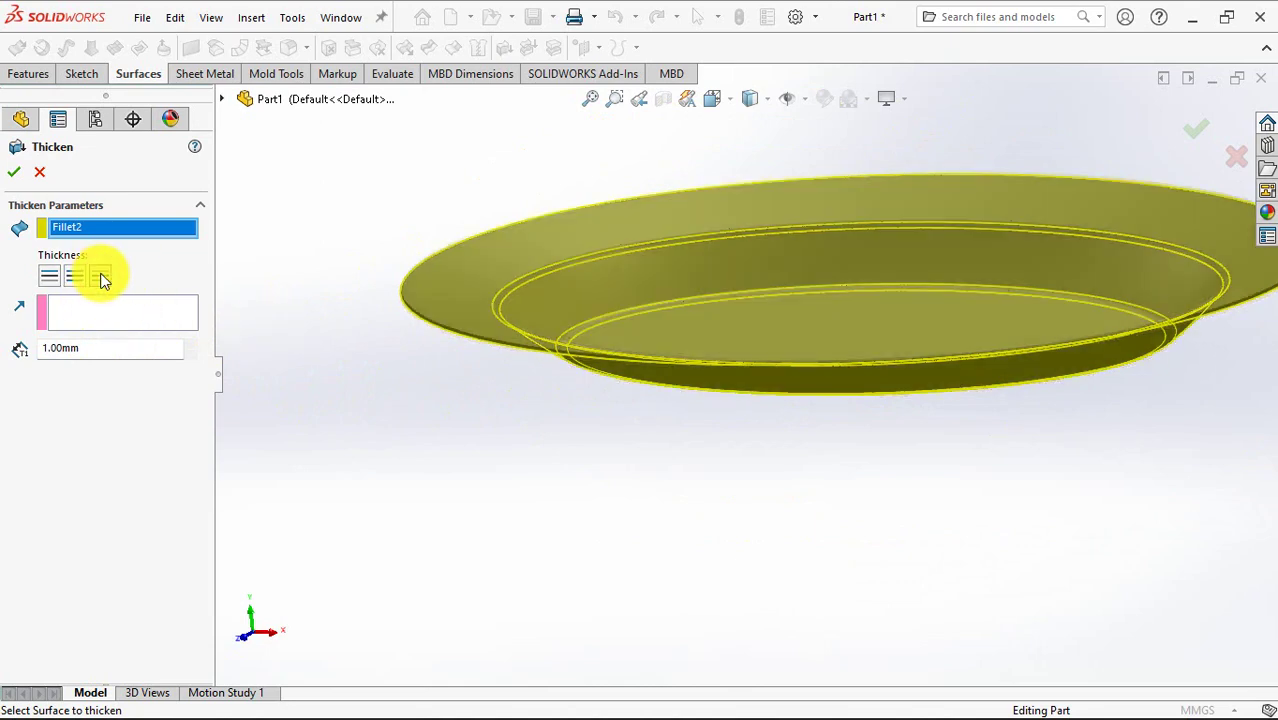
scroll(478, 332, down, 3)
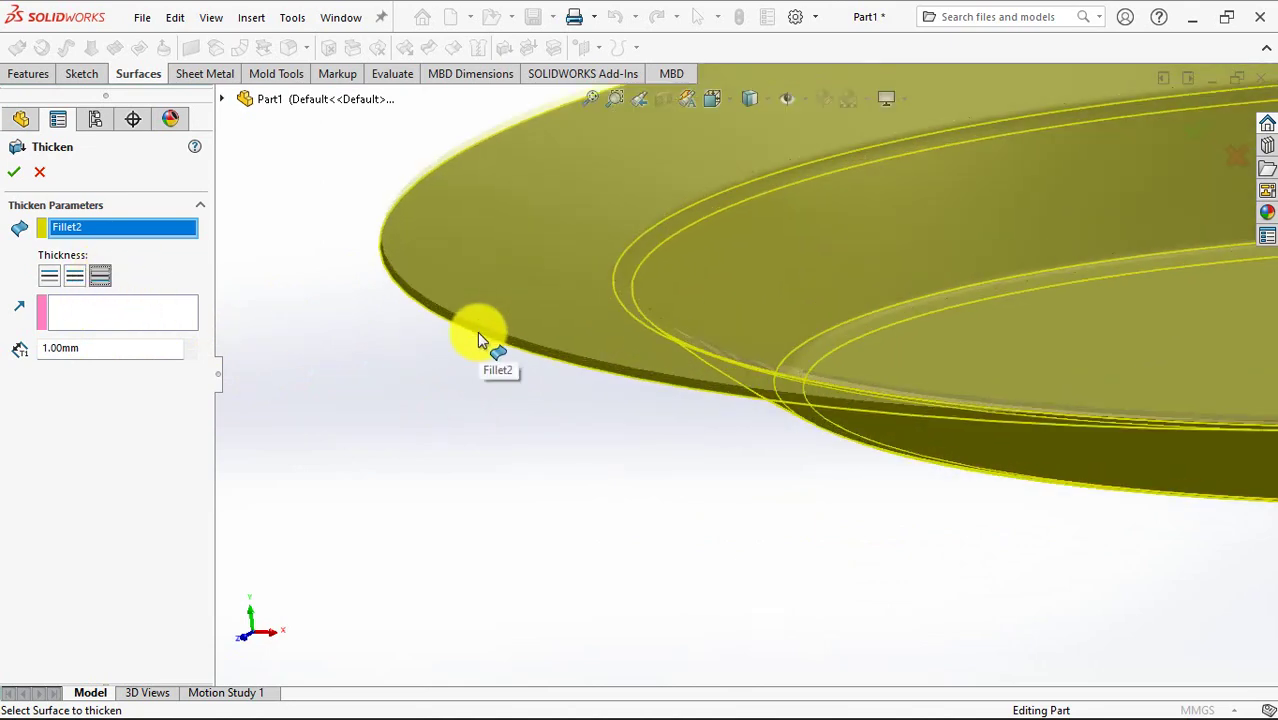
click(13, 175)
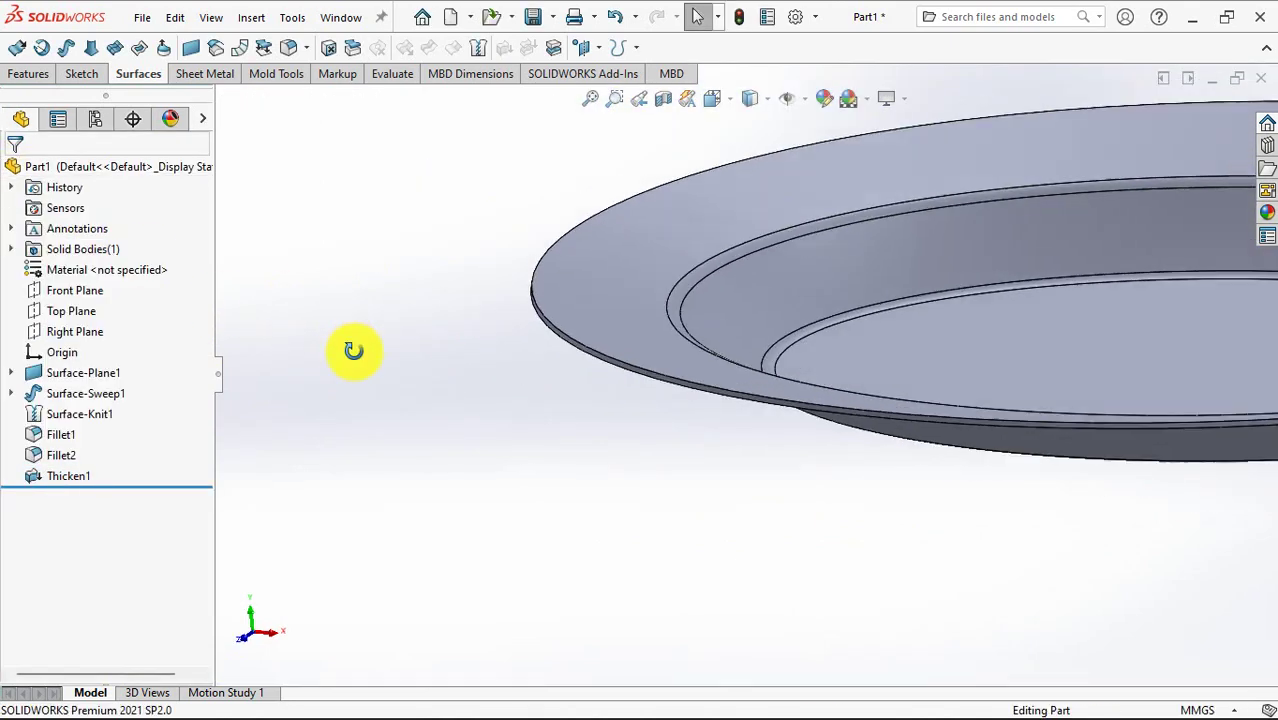
Fillet the dish's outer flange edge at 1 mm
middle_drag(335, 352, 320, 140)
click(286, 50)
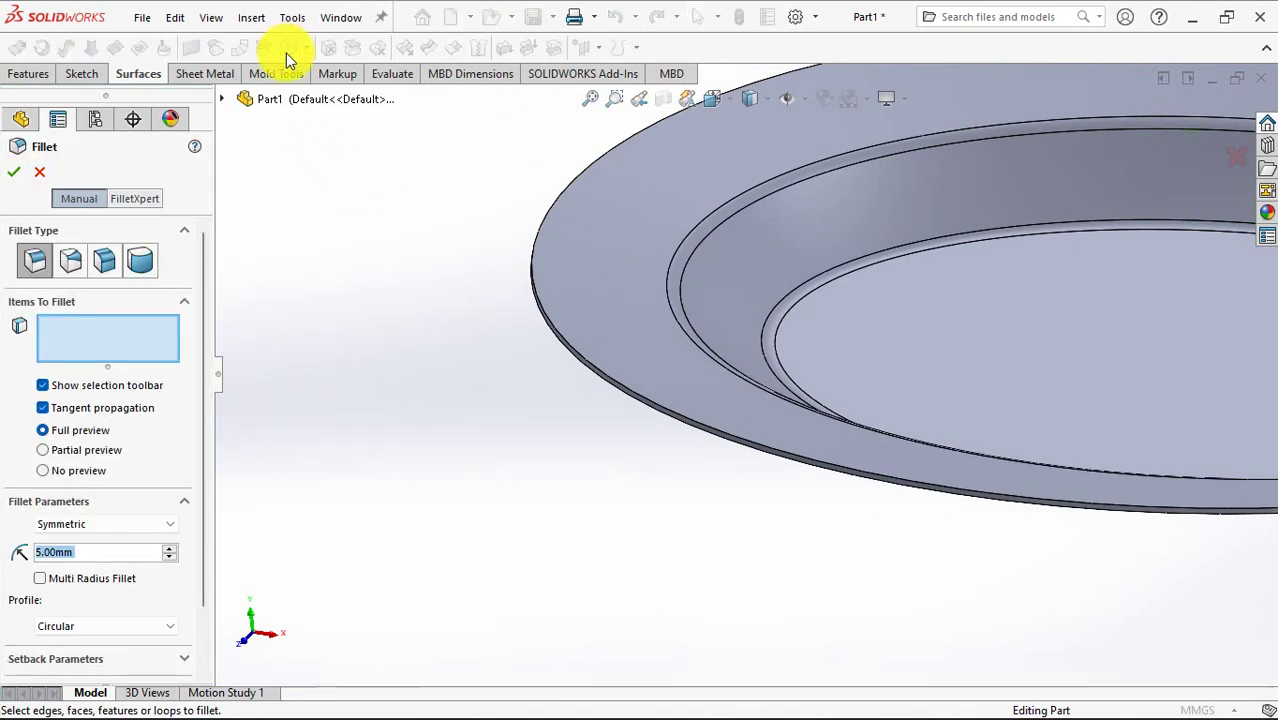
text(1)
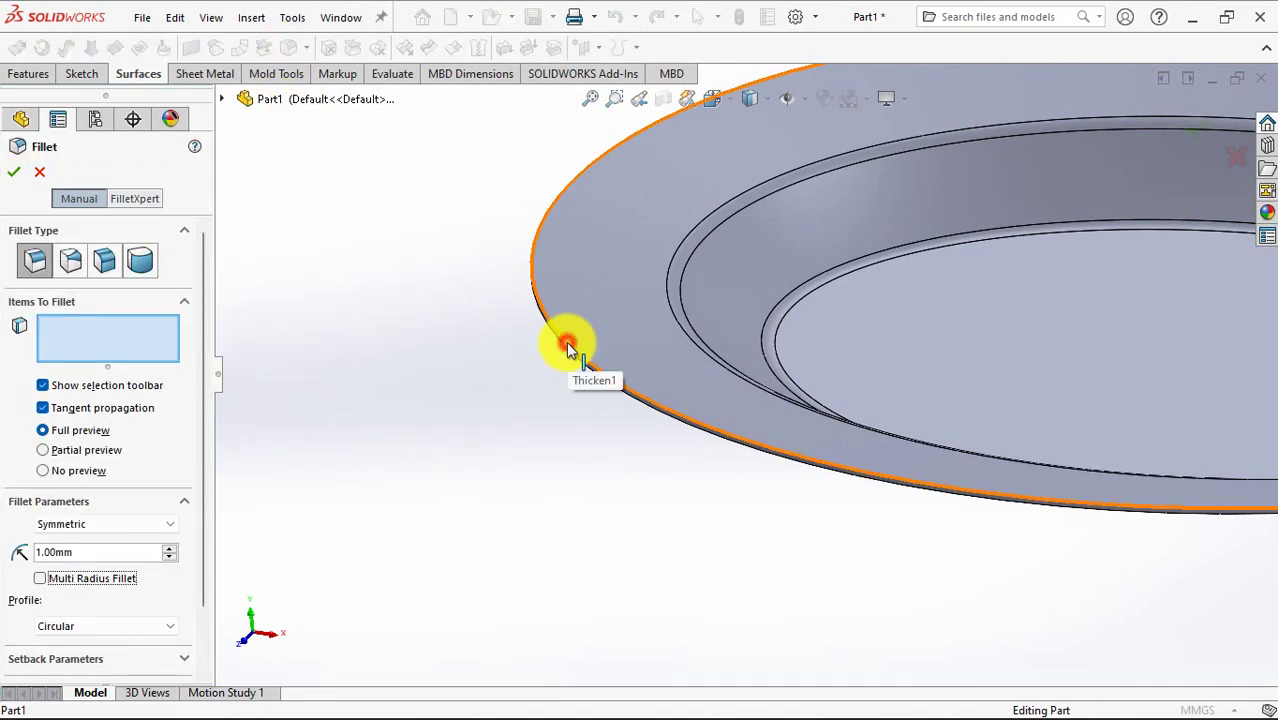
click(567, 342)
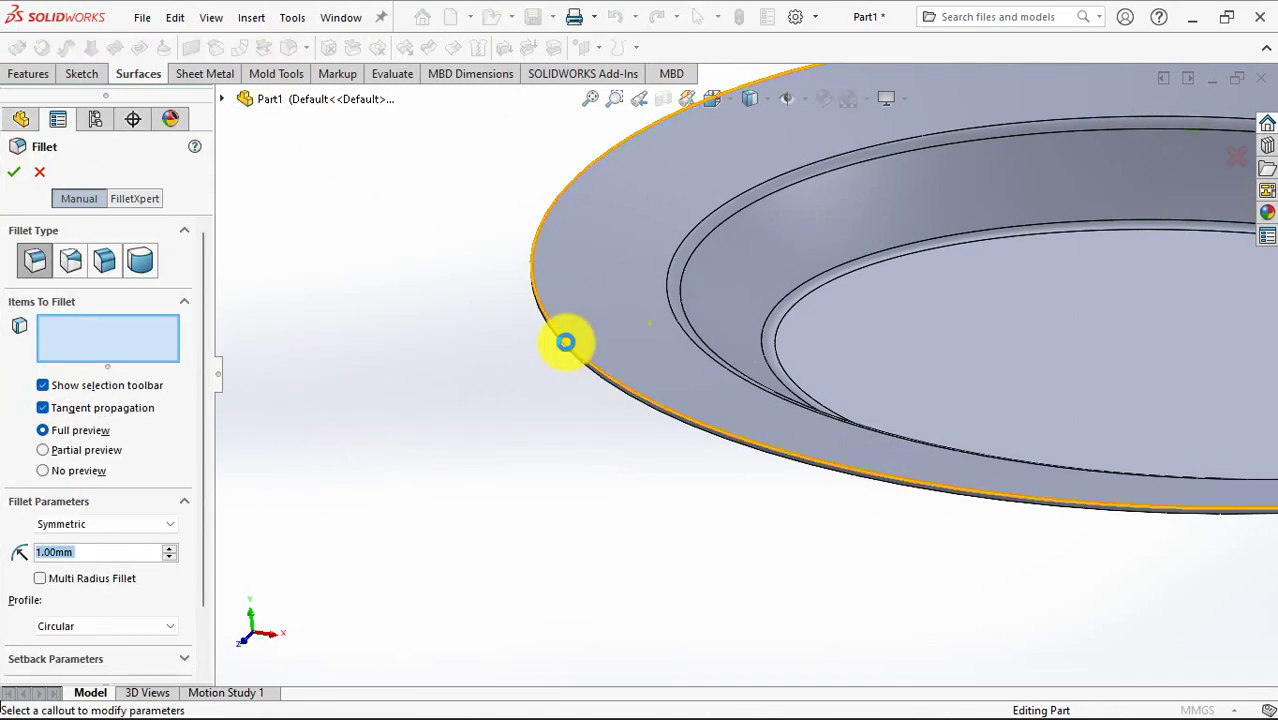
click(15, 175)
scroll(420, 352, up, 5)
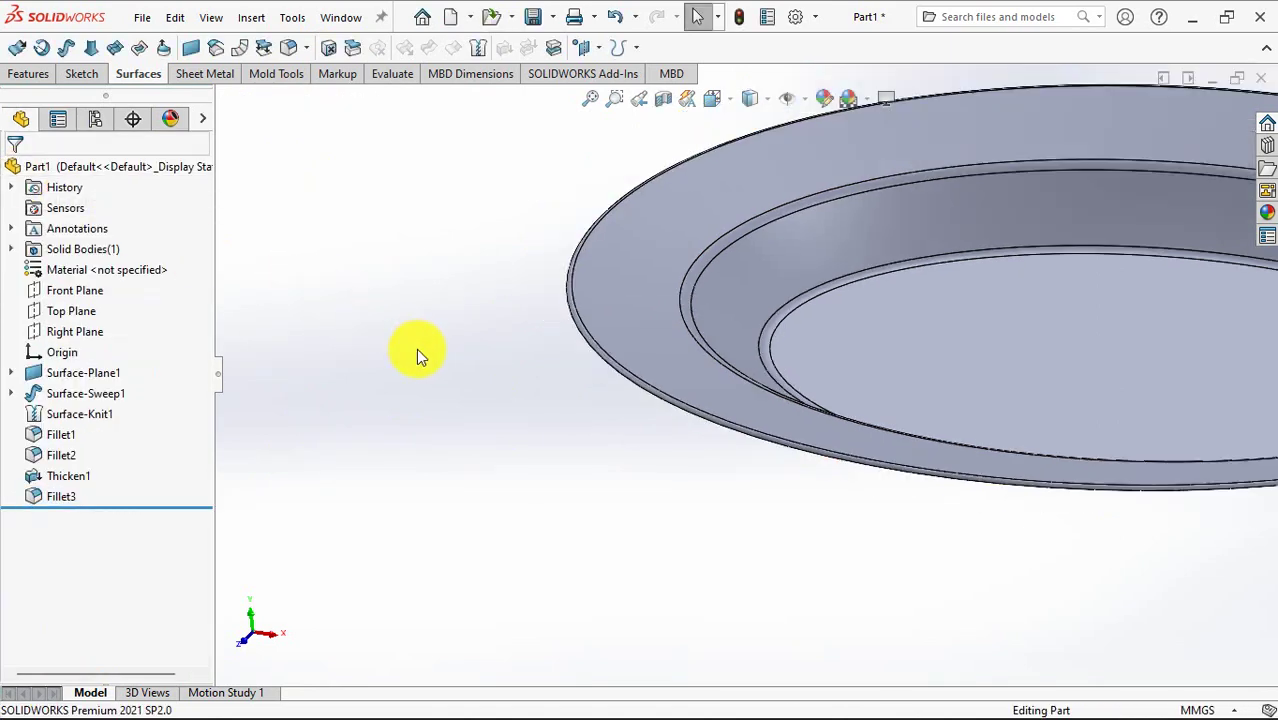
Start a sketch on the Front Plane and convert the dish's sloped rim edge into it
click(75, 290)
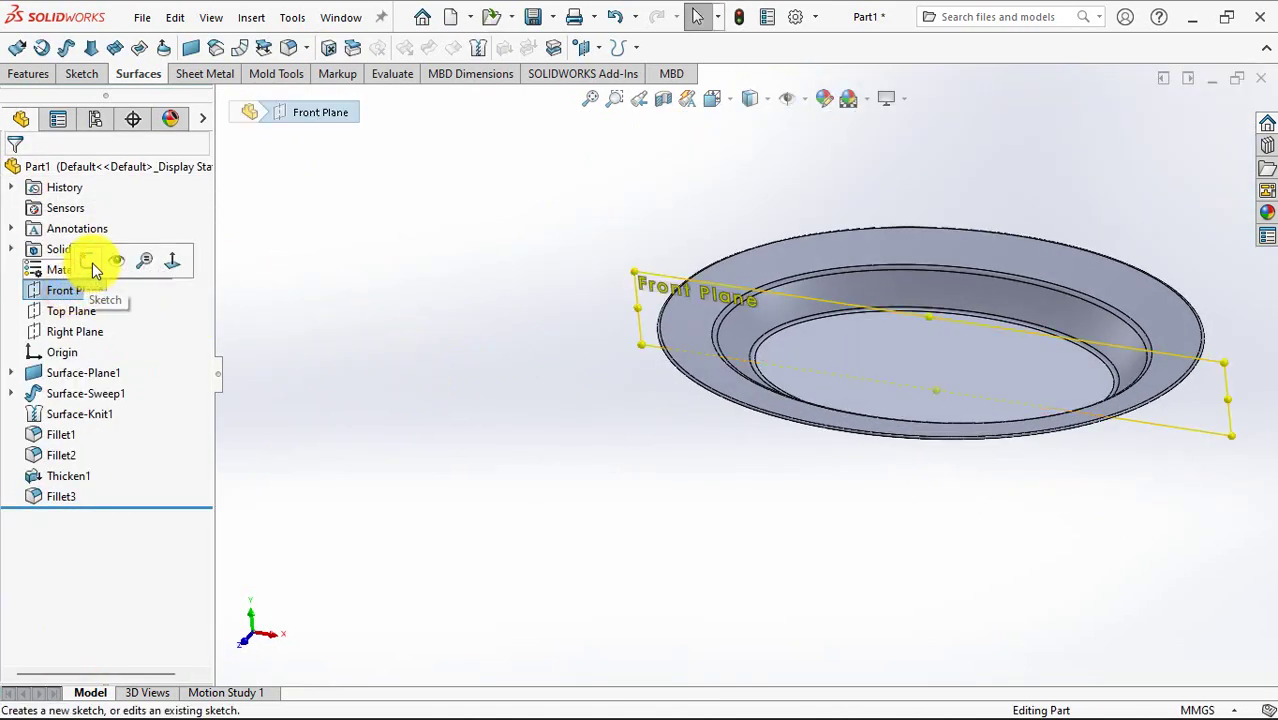
click(92, 262)
key(ctrl+1)
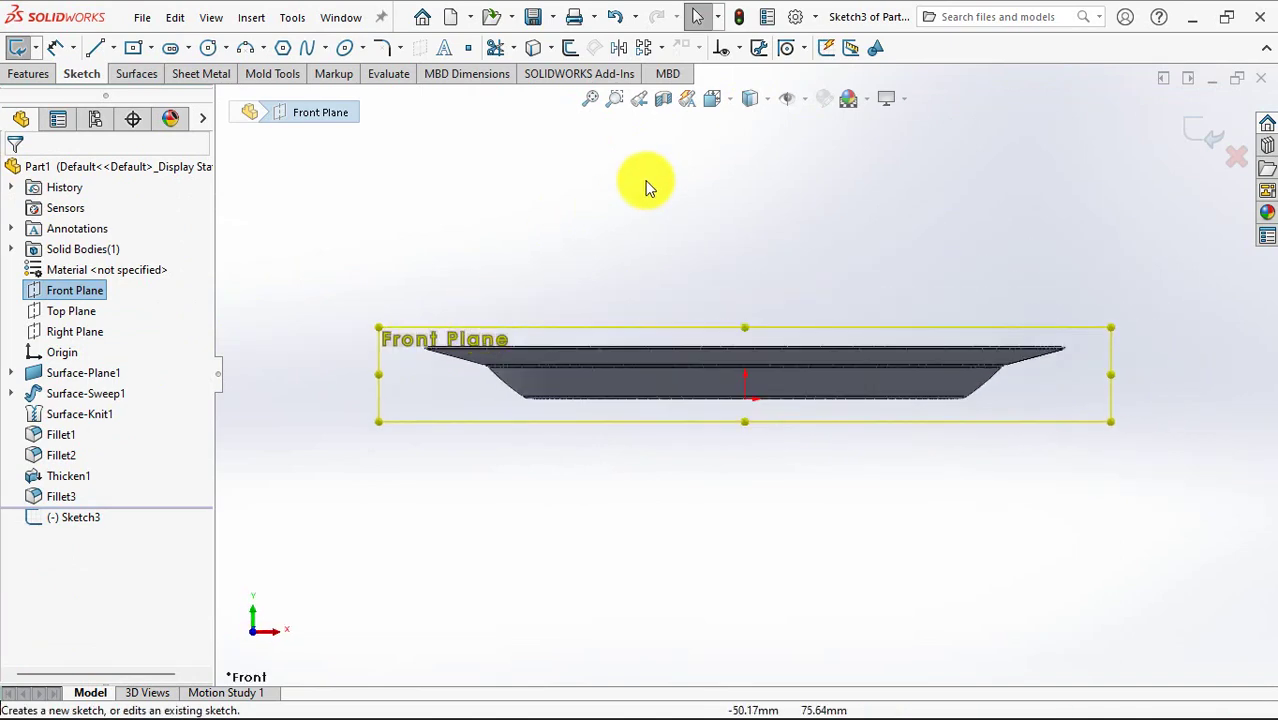
click(617, 103)
drag(431, 359, 476, 392)
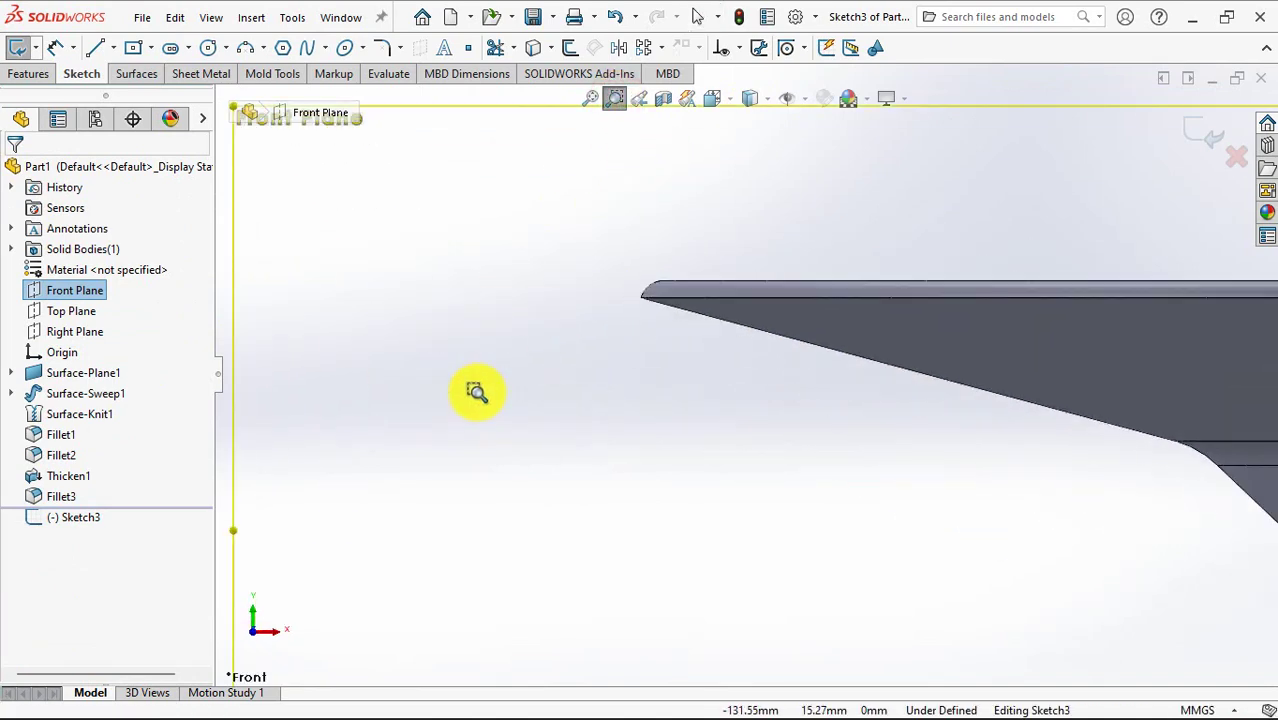
click(615, 98)
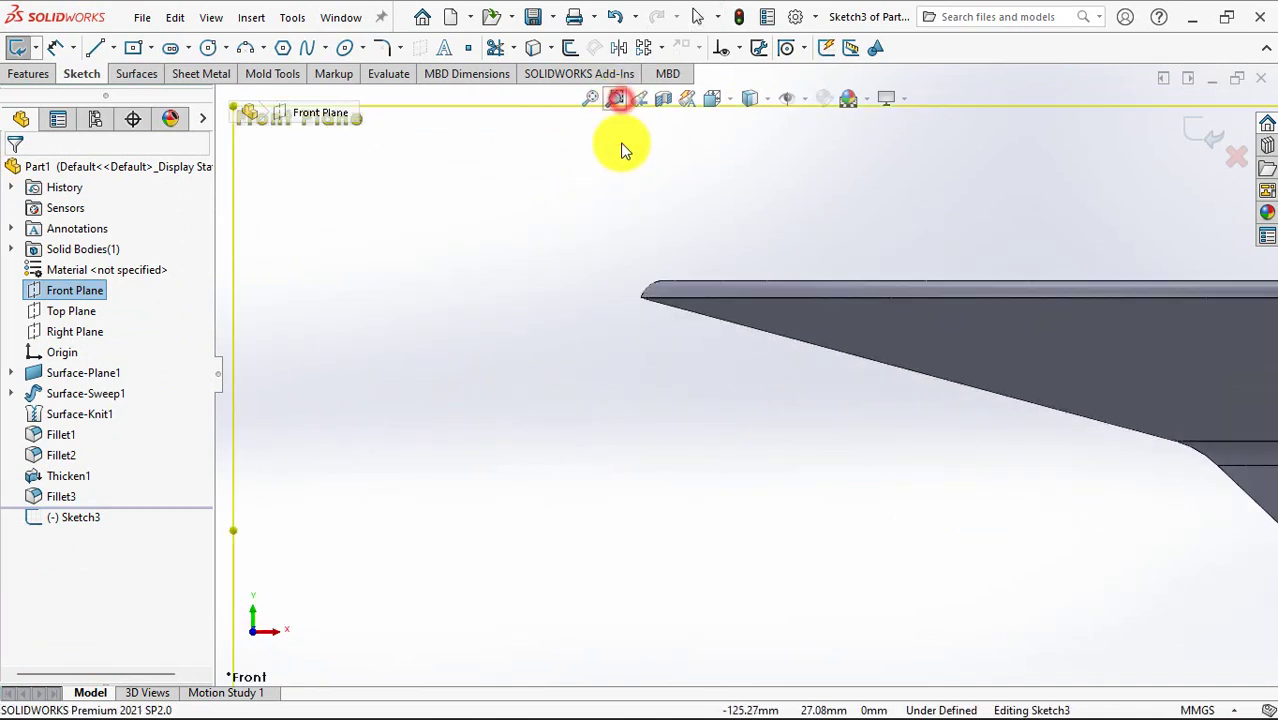
click(683, 316)
click(538, 55)
scroll(718, 336, down, 3)
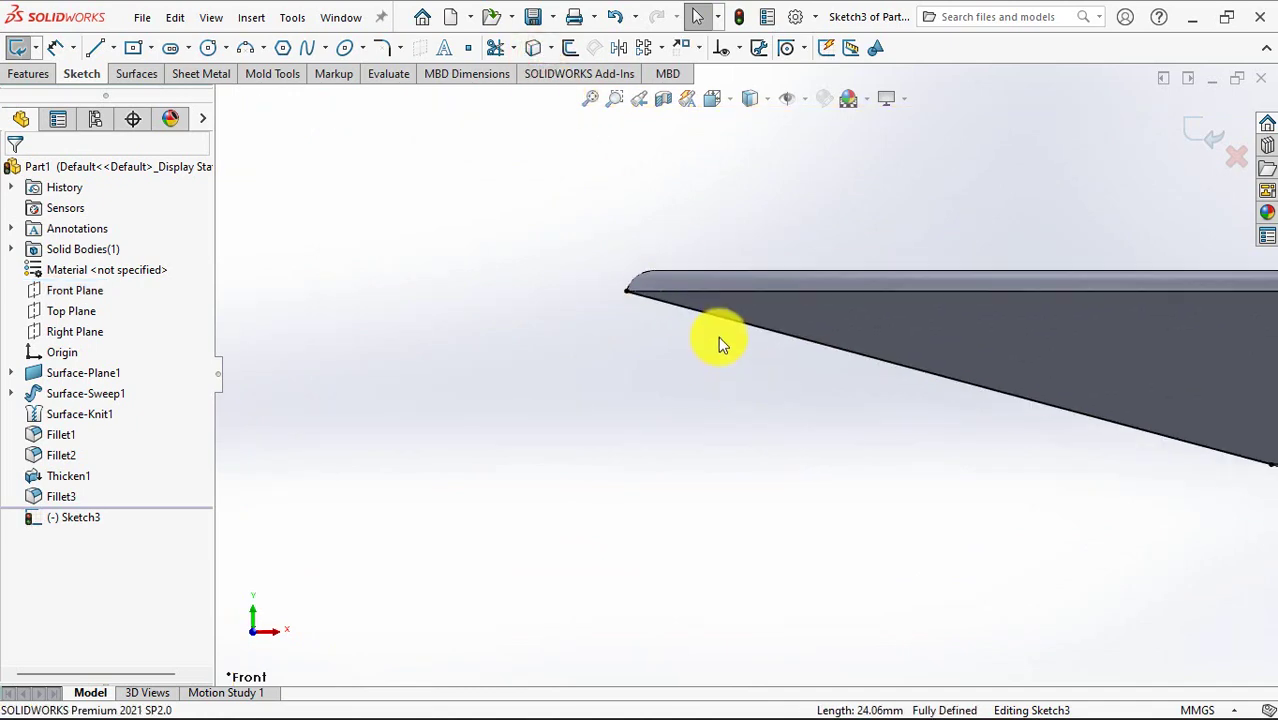
Draw a 3-point arc from the rim corner to the sloped edge, bulging below it
click(562, 268)
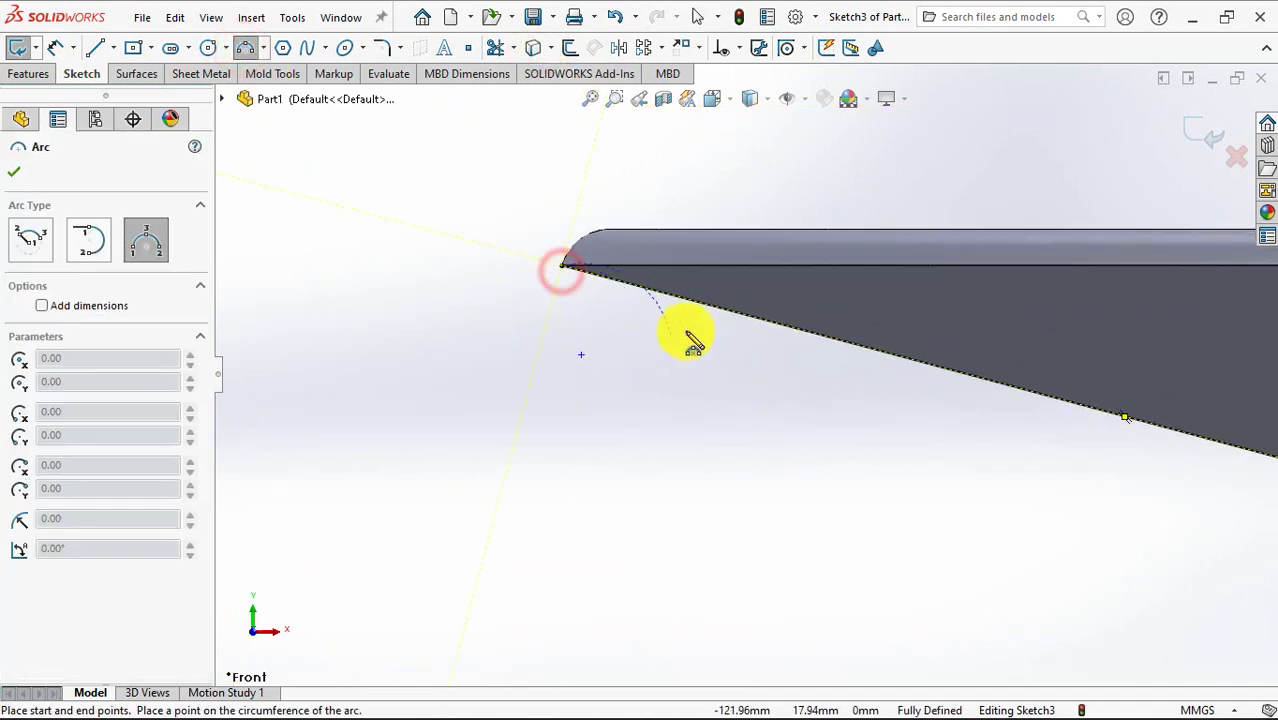
click(701, 304)
click(634, 336)
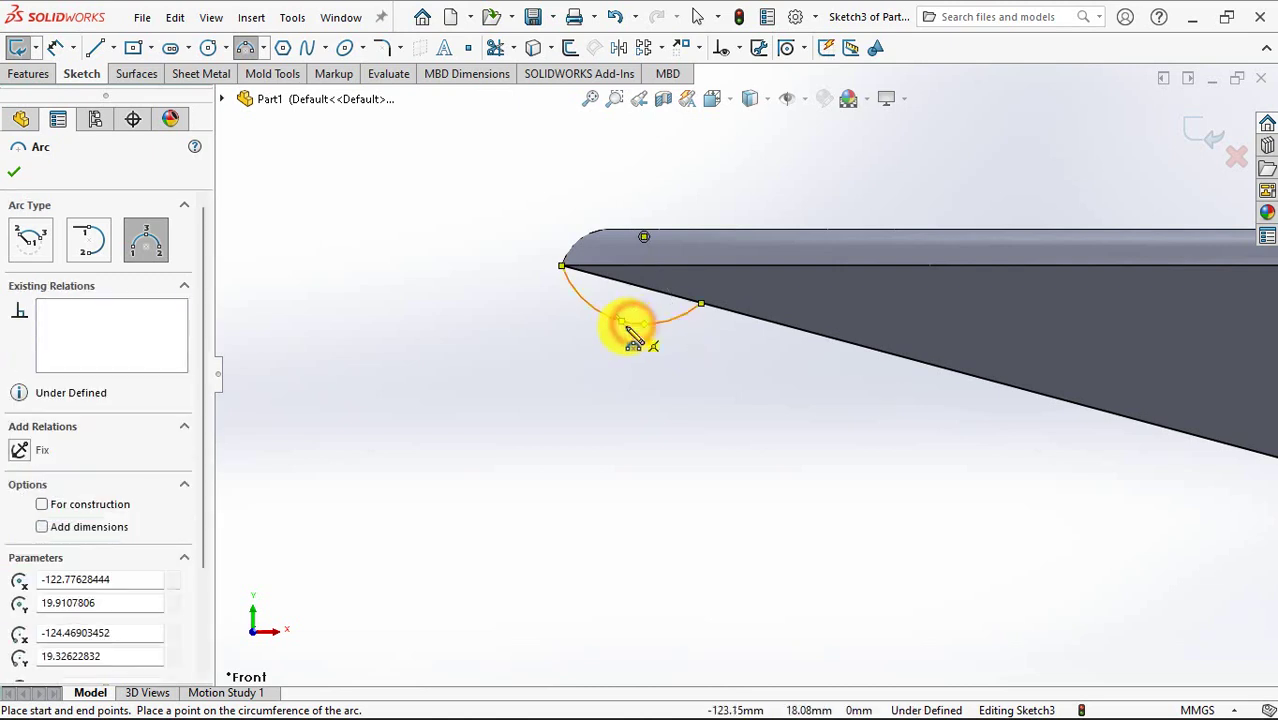
click(55, 47)
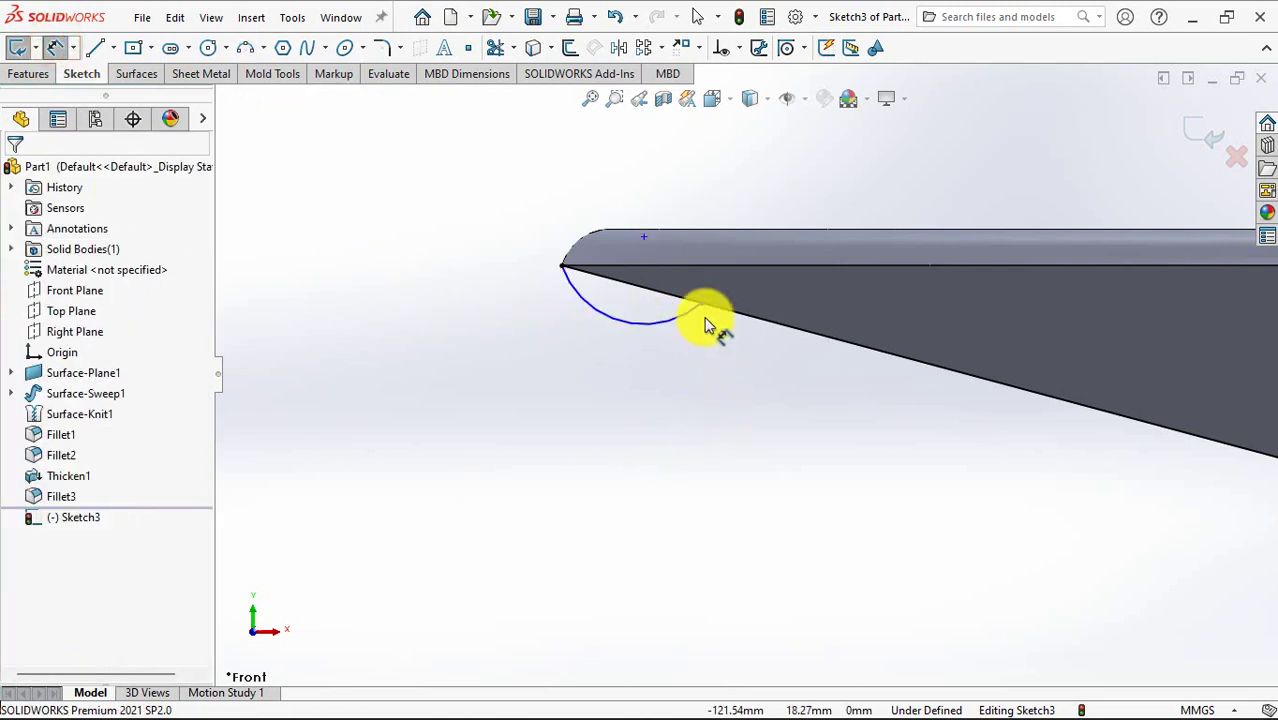
Dimension the arc 3.00 mm wide and 1.30 mm deep
click(563, 267)
click(701, 304)
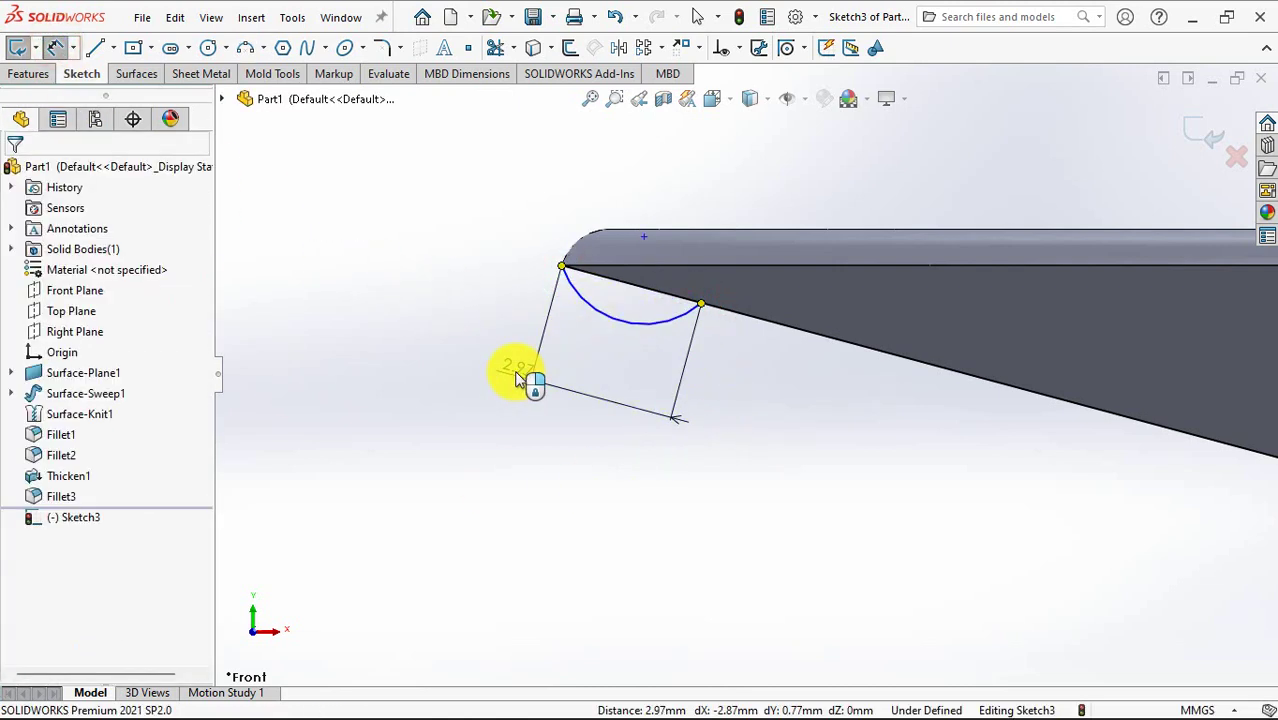
click(520, 380)
text(3)
click(436, 351)
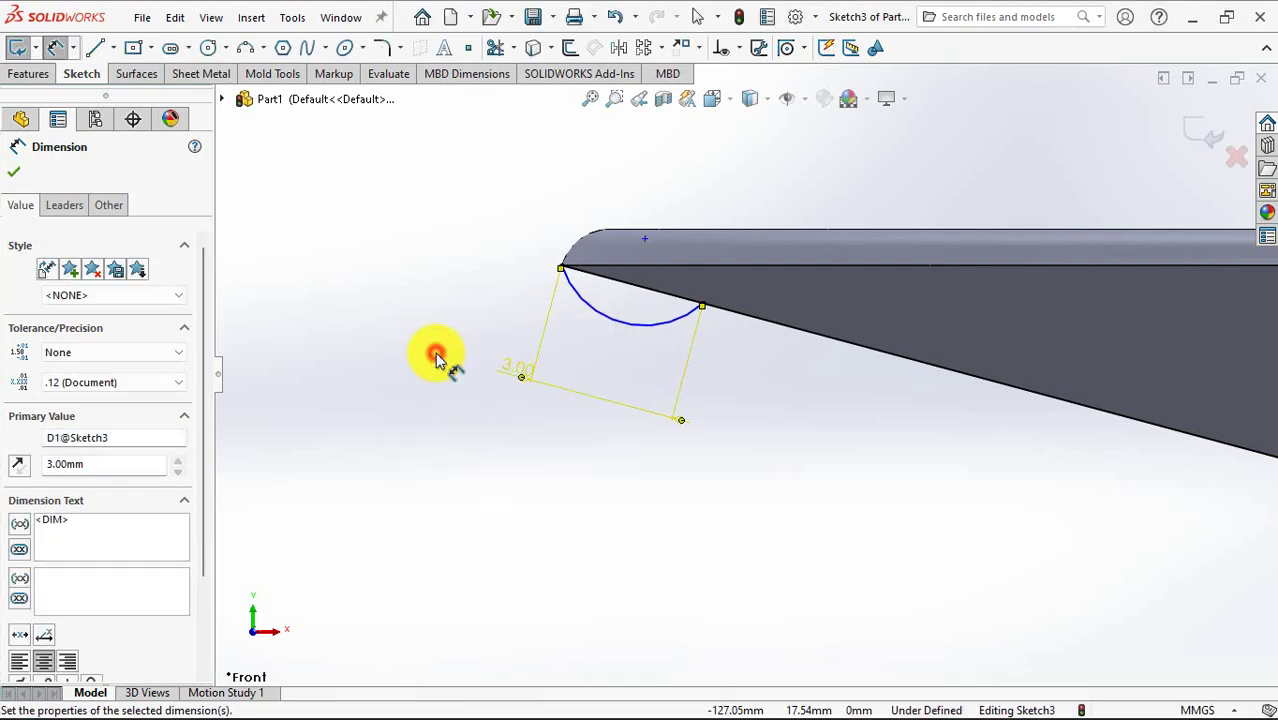
click(620, 330)
click(654, 295)
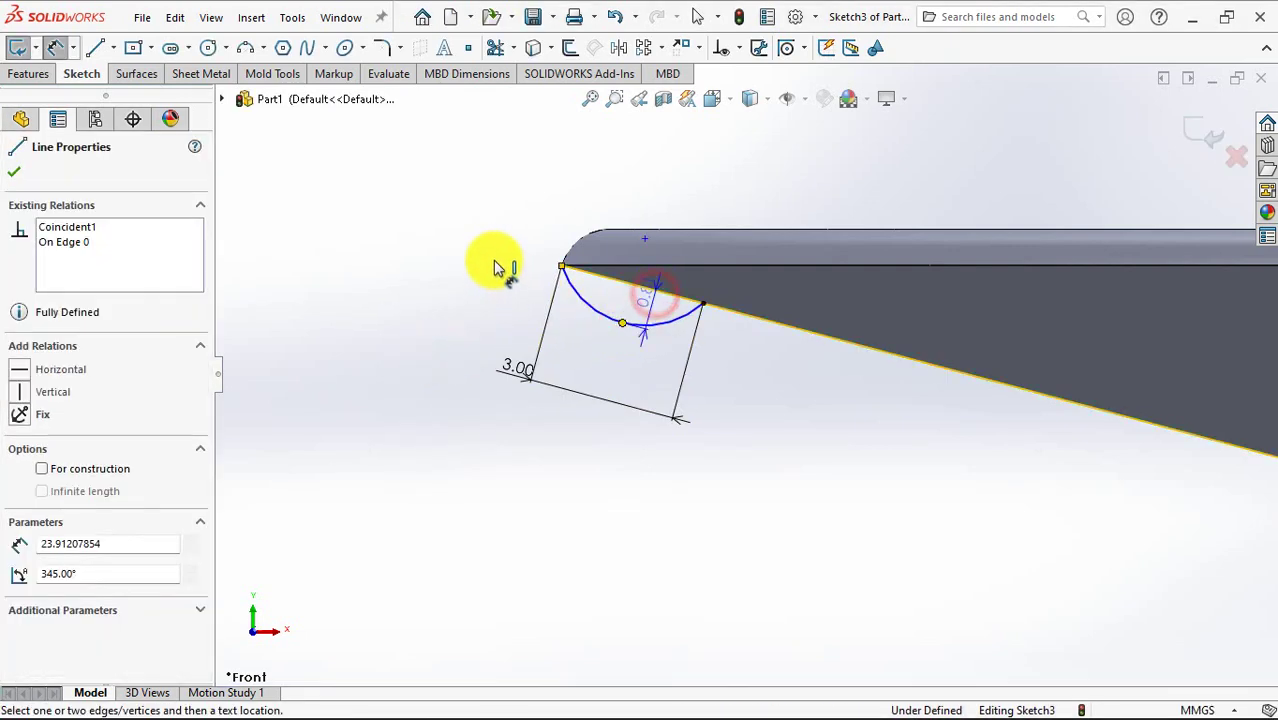
click(493, 264)
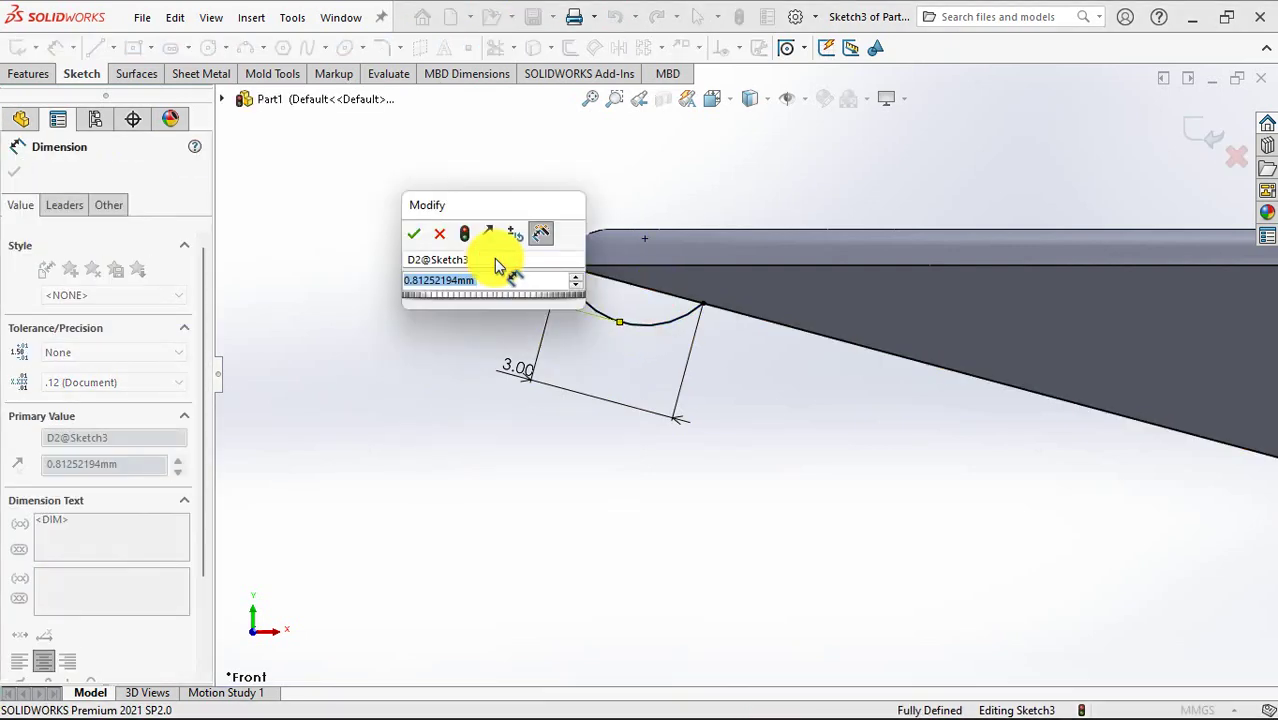
text(01.3)
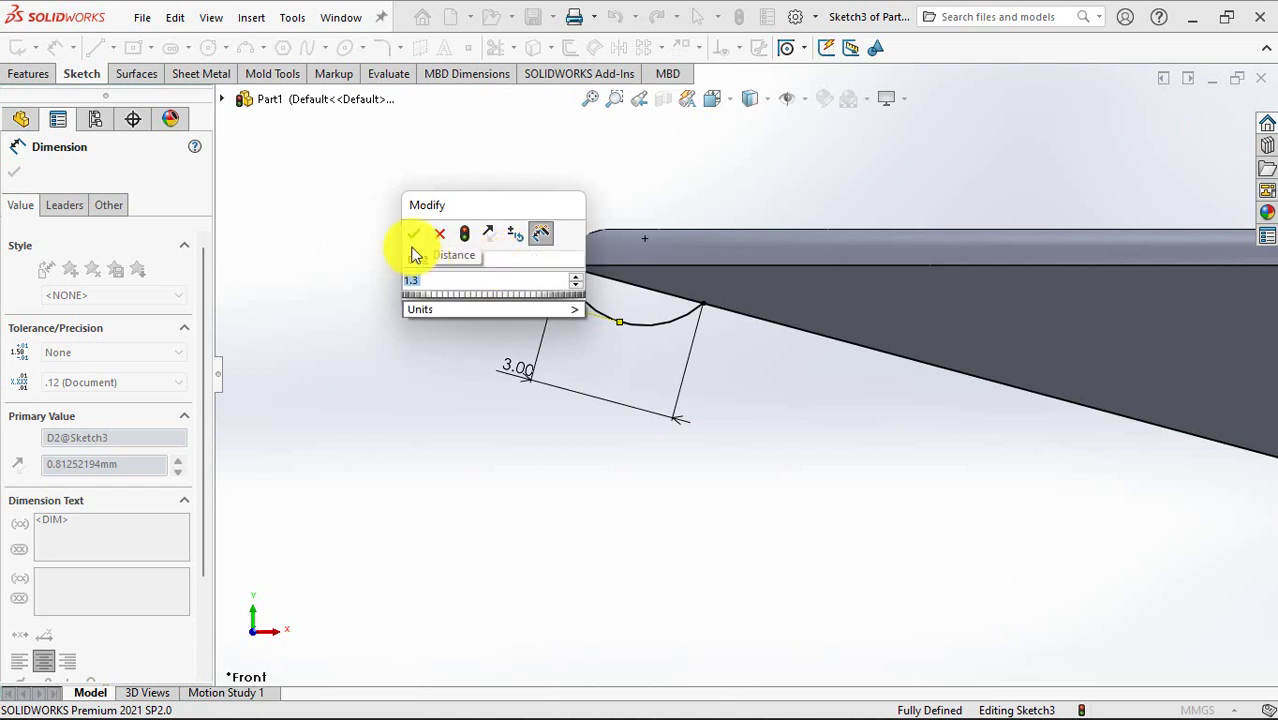
click(414, 234)
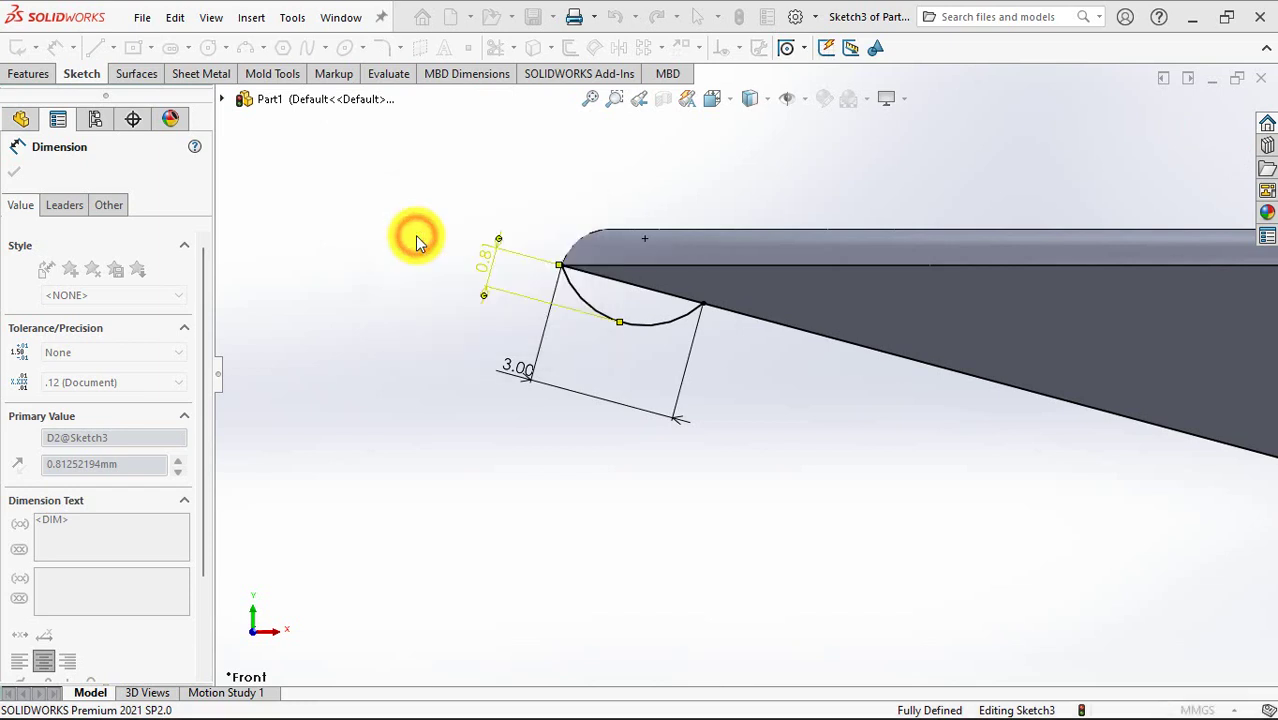
Trim away the leftover sloped line so only the bead arc remains
click(491, 55)
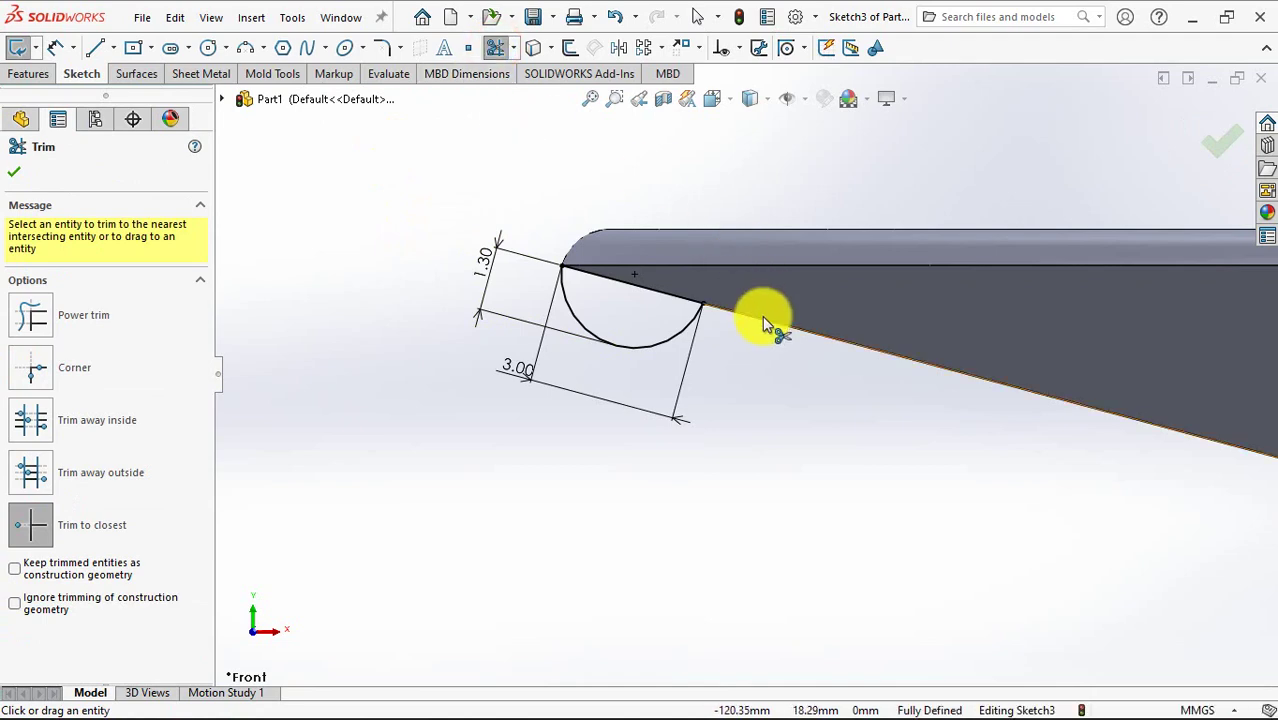
click(18, 170)
mouse_move(355, 234)
middle_down()
mouse_move(461, 234)
mouse_move(556, 271)
mouse_move(513, 302)
mouse_move(519, 322)
mouse_move(400, 285)
middle_up()
Sweep the Sketch3 bead profile along the dish's outer rim edge as Sweep1
click(28, 75)
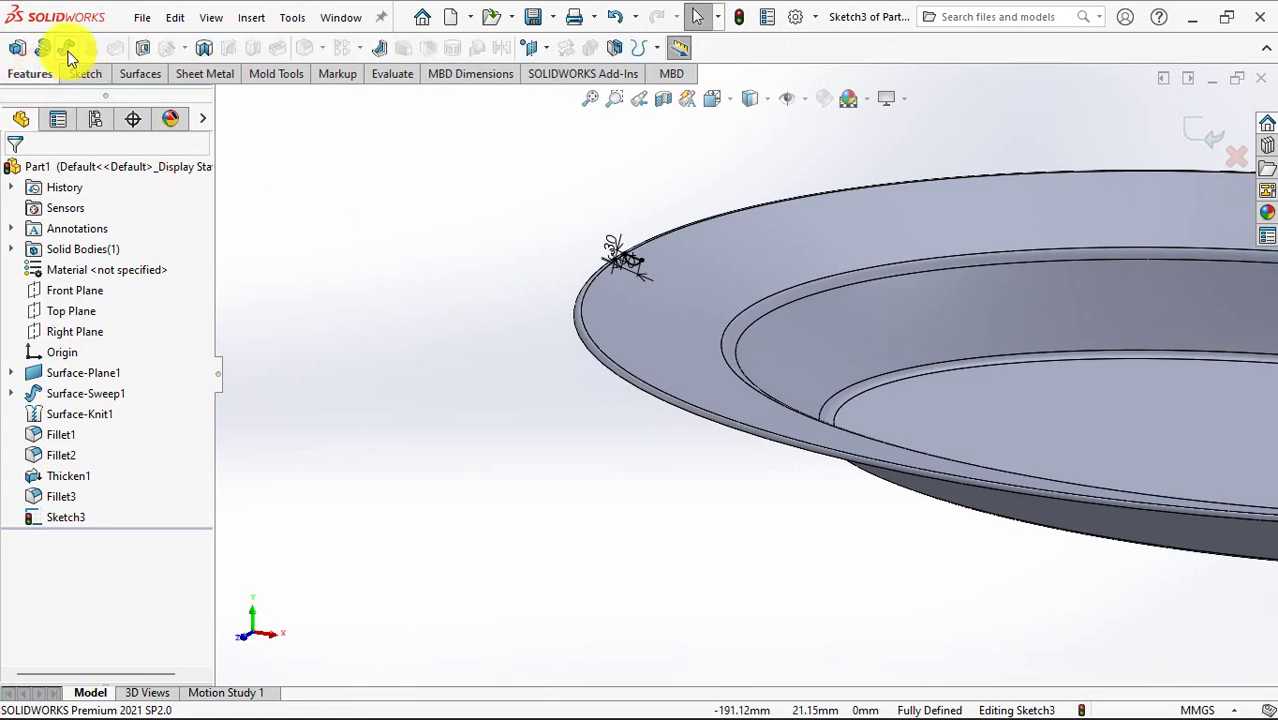
click(64, 50)
scroll(651, 293, down, 2)
scroll(662, 250, down, 2)
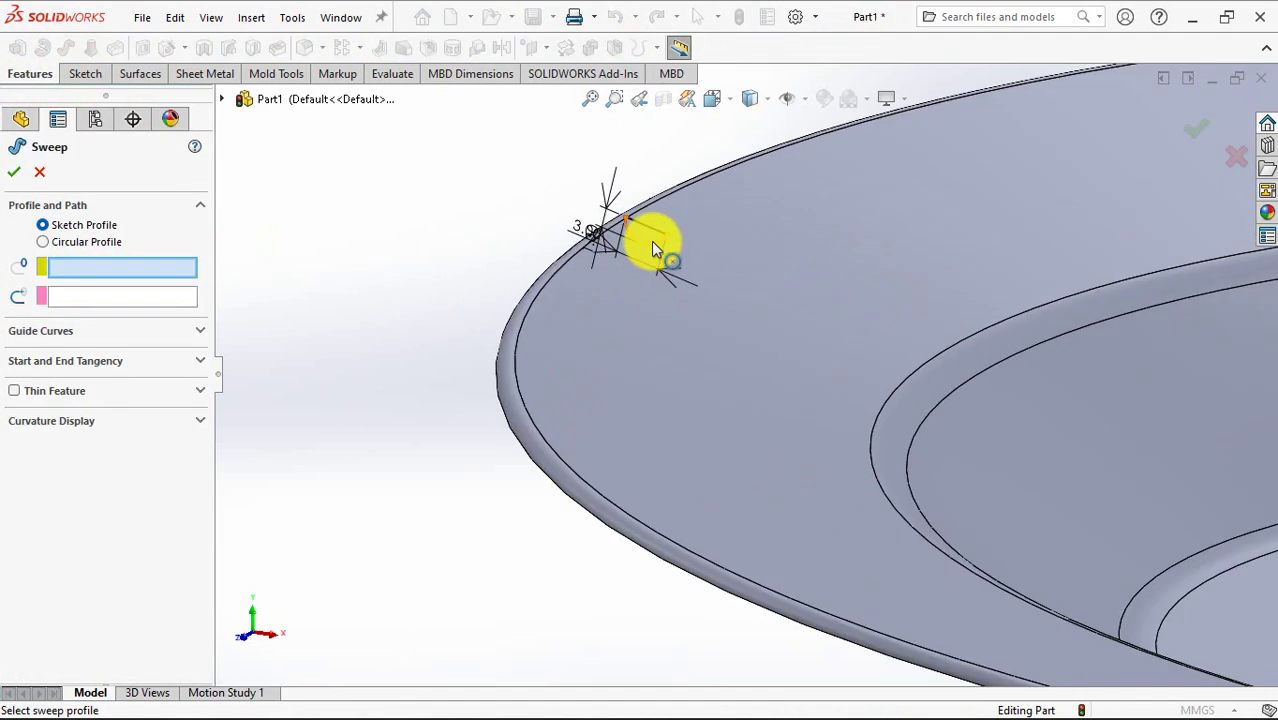
click(650, 246)
mouse_move(650, 246)
middle_down()
mouse_move(598, 295)
mouse_move(569, 256)
mouse_move(533, 379)
mouse_move(373, 332)
middle_up()
click(557, 296)
scroll(535, 380, up, 2)
scroll(542, 402, down, 2)
scroll(542, 404, up, 2)
mouse_move(542, 405)
ctrl+middle_down()
mouse_move(374, 419)
mouse_move(522, 425)
mouse_move(228, 314)
ctrl+middle_up()
click(13, 178)
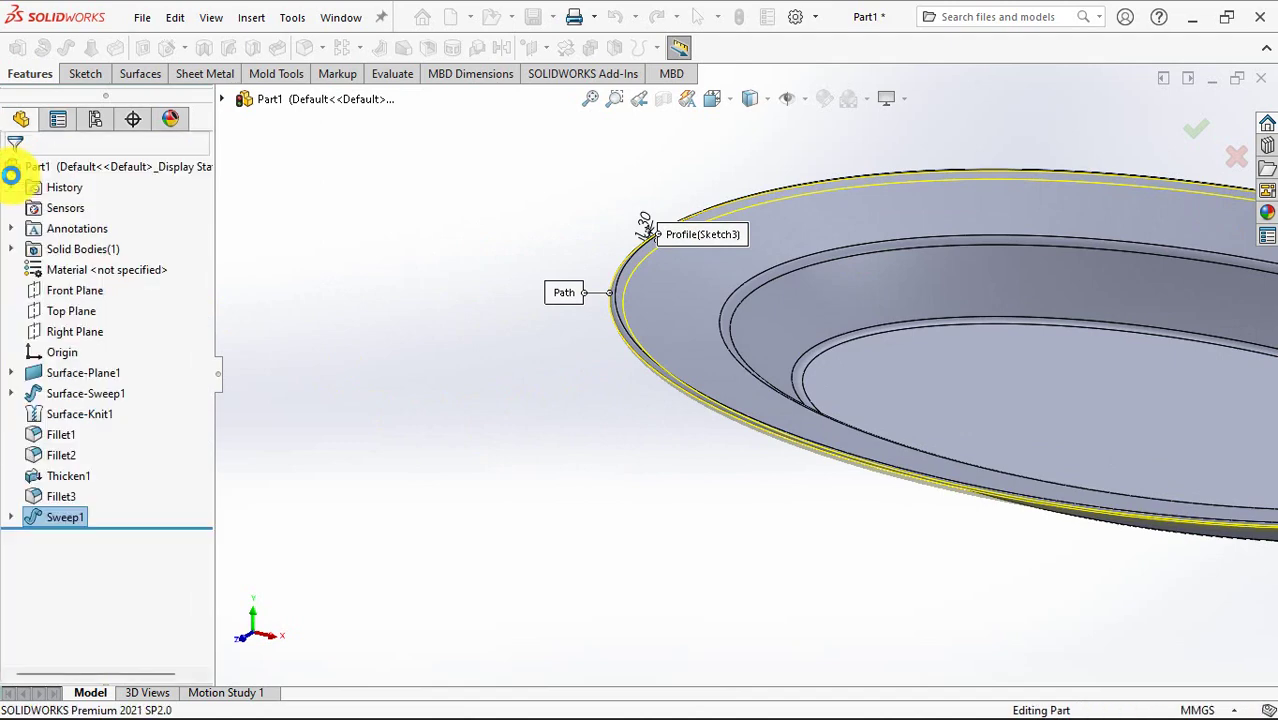
scroll(510, 378, up, 2)
middle_drag(510, 378, 634, 213)
scroll(1073, 383, down, 3)
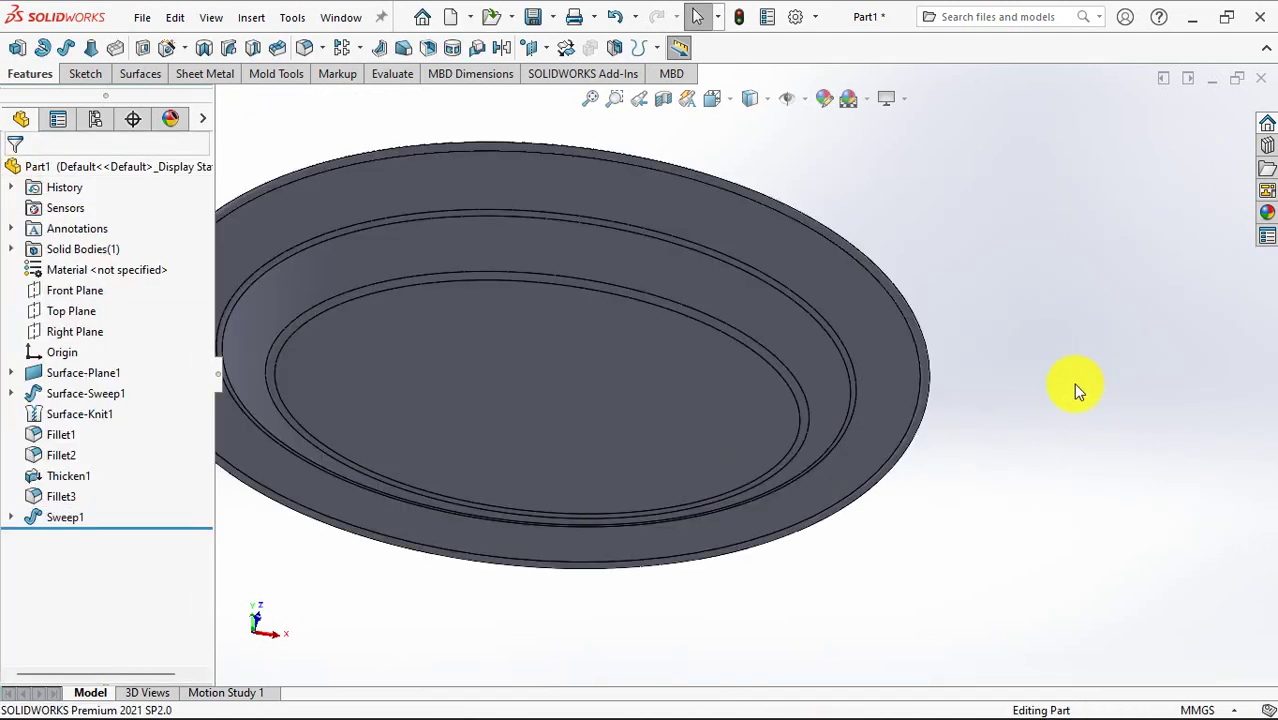
scroll(990, 391, up, 3)
scroll(413, 334, down, 3)
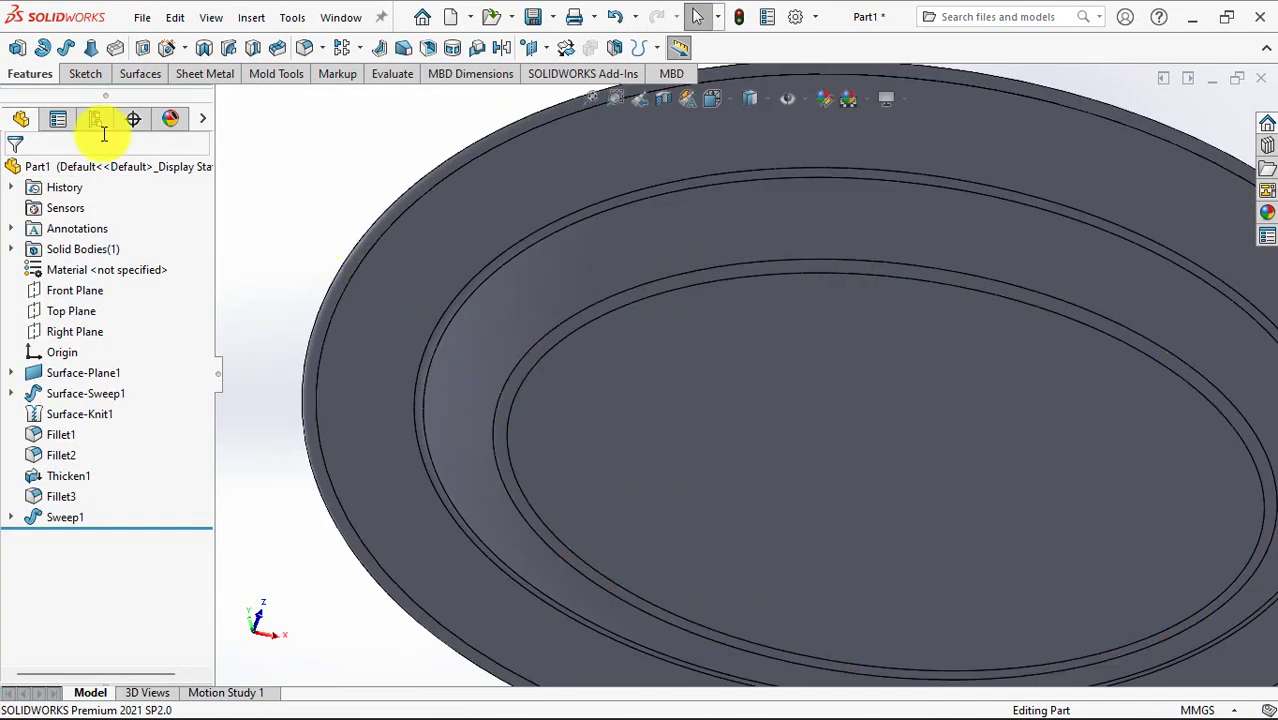
Sketch on the dish's inner base face and convert its oval edge into the sketch
click(17, 47)
click(670, 380)
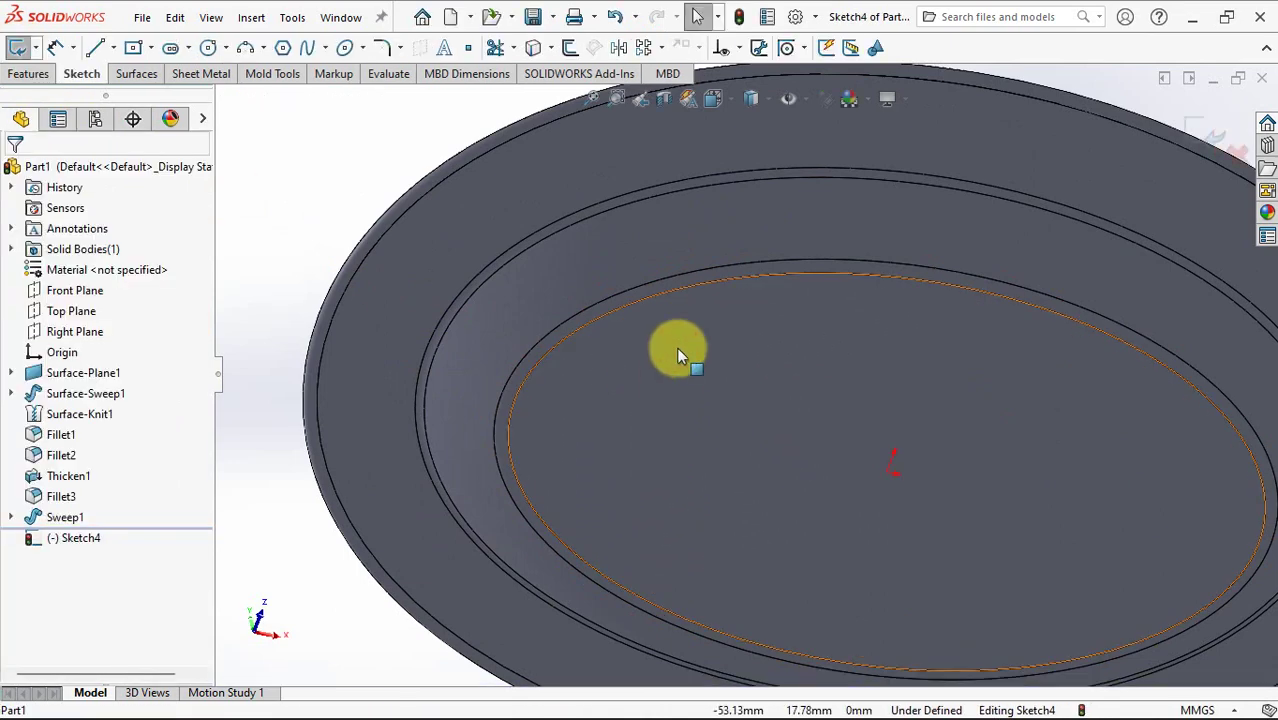
click(677, 348)
click(533, 50)
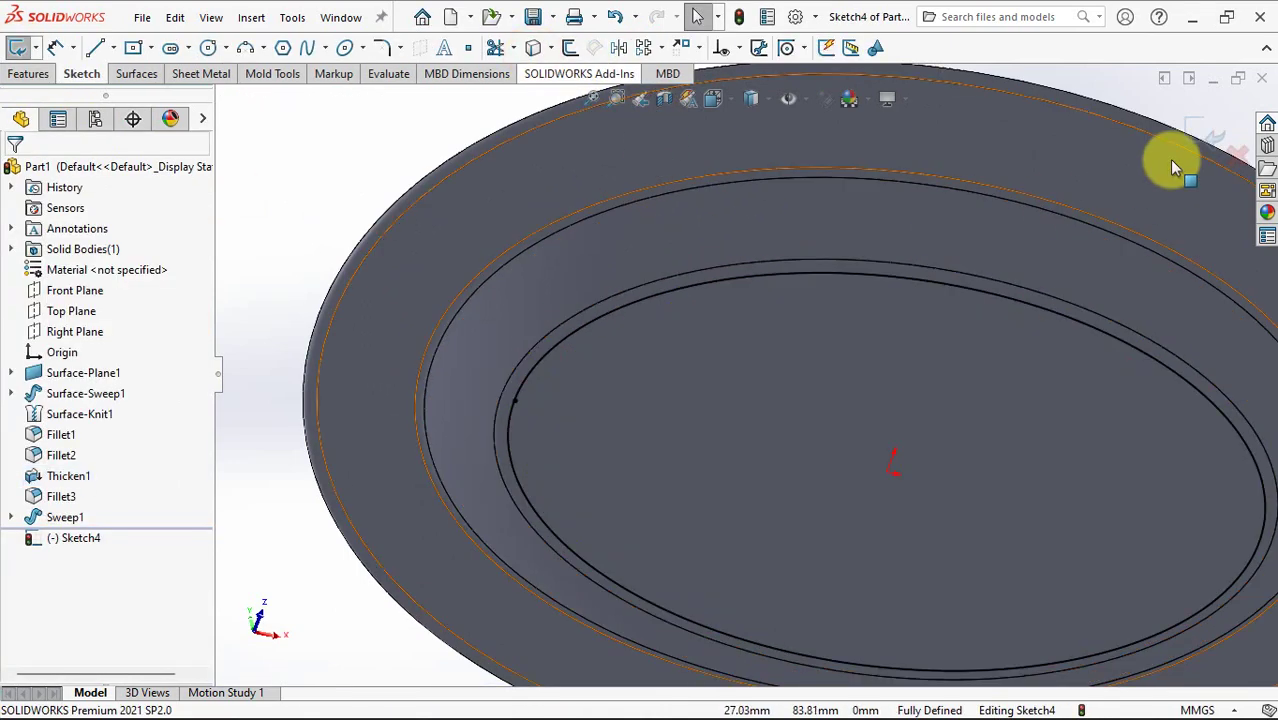
Extrude the oval sketch to a 1 mm depth
click(1205, 133)
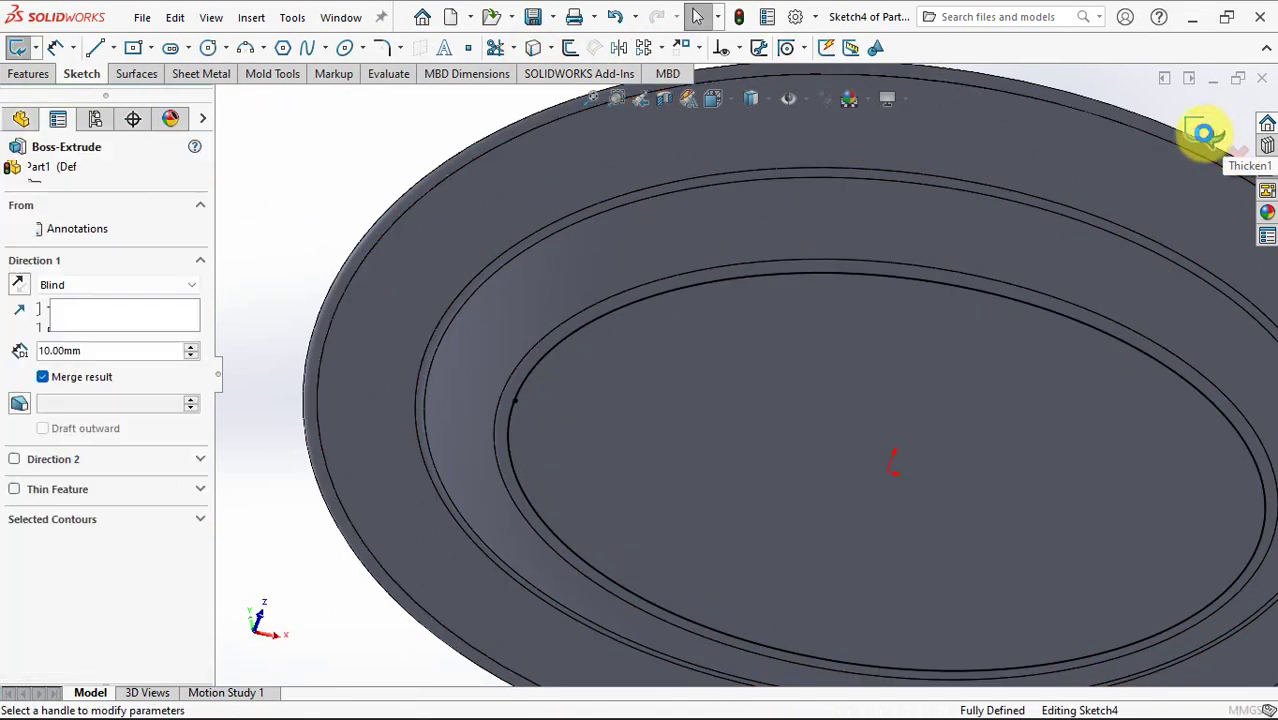
mouse_move(770, 365)
middle_down()
mouse_move(765, 153)
mouse_move(307, 325)
middle_up()
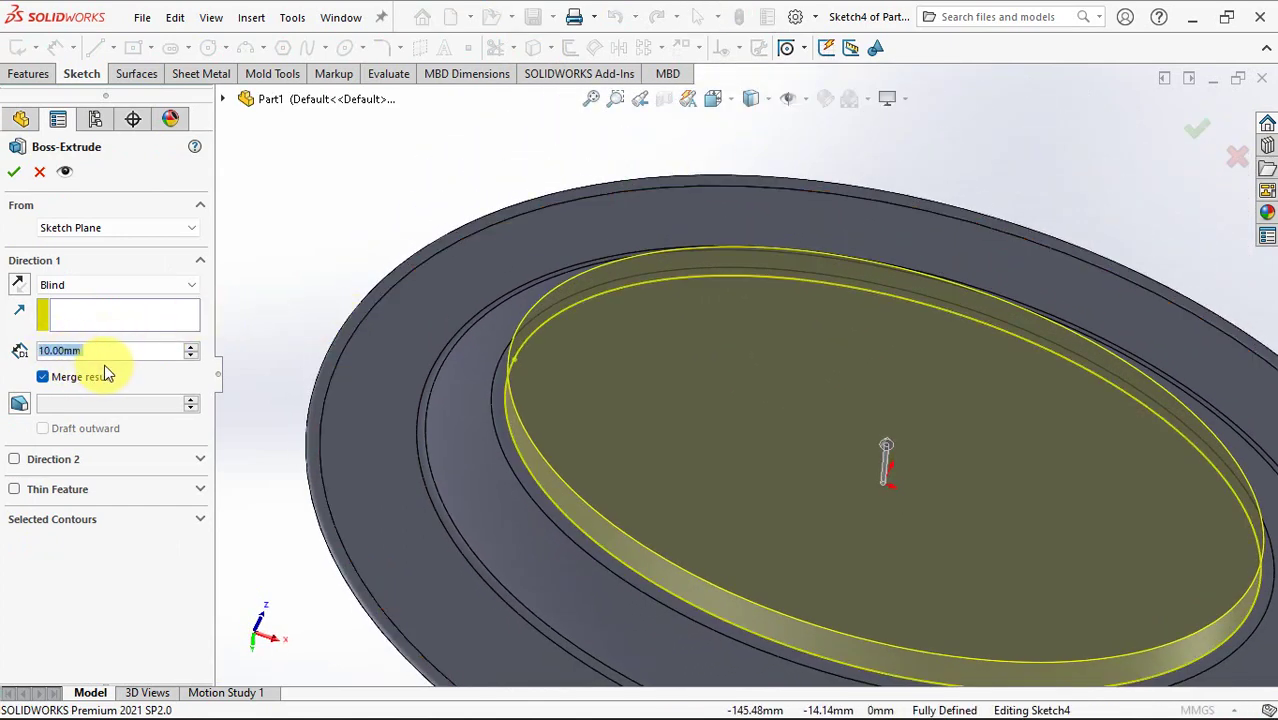
text(1)
key(Tab)
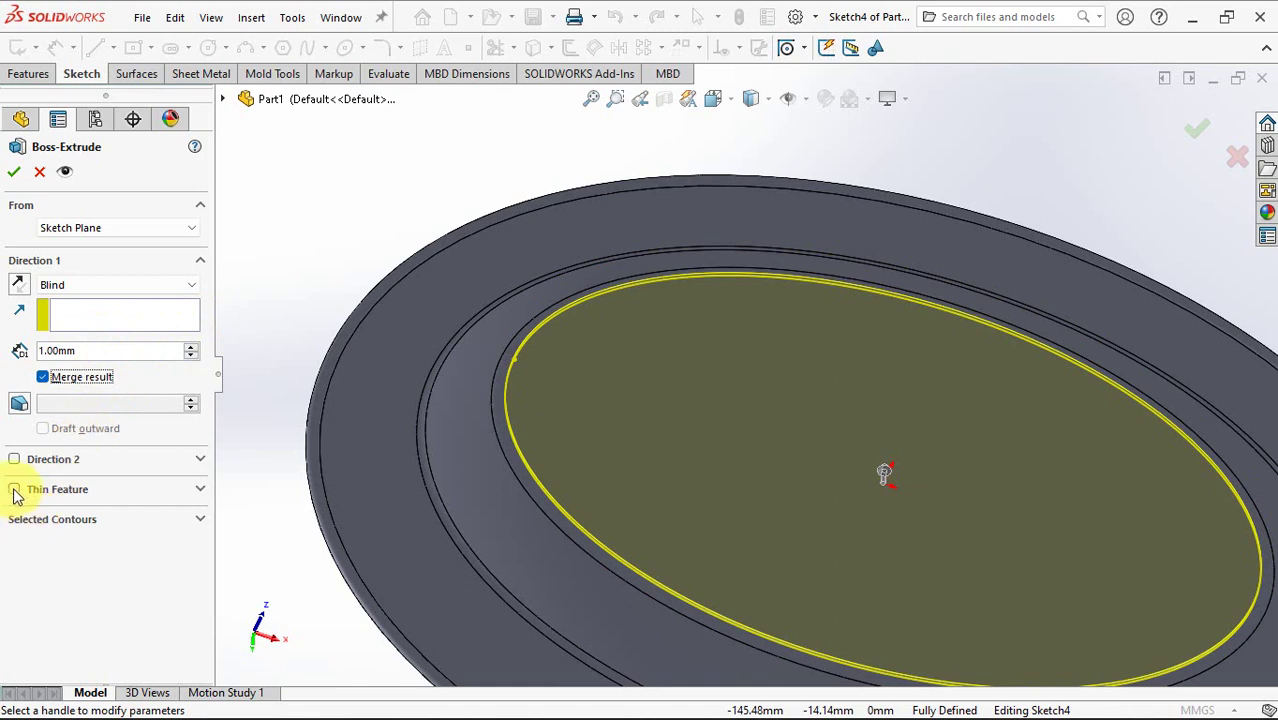
Make the extrusion a reversed 2 mm thin wall with a 3° inward draft
click(14, 489)
click(19, 513)
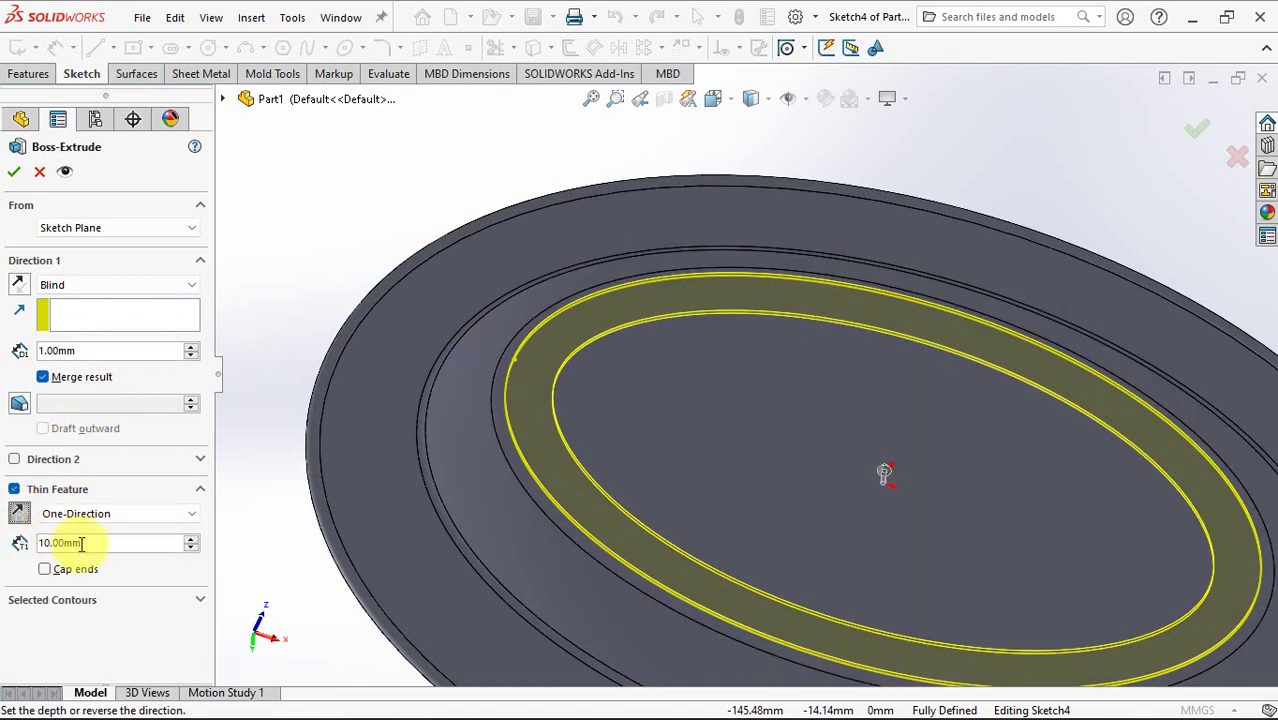
text(1)
key(Tab)
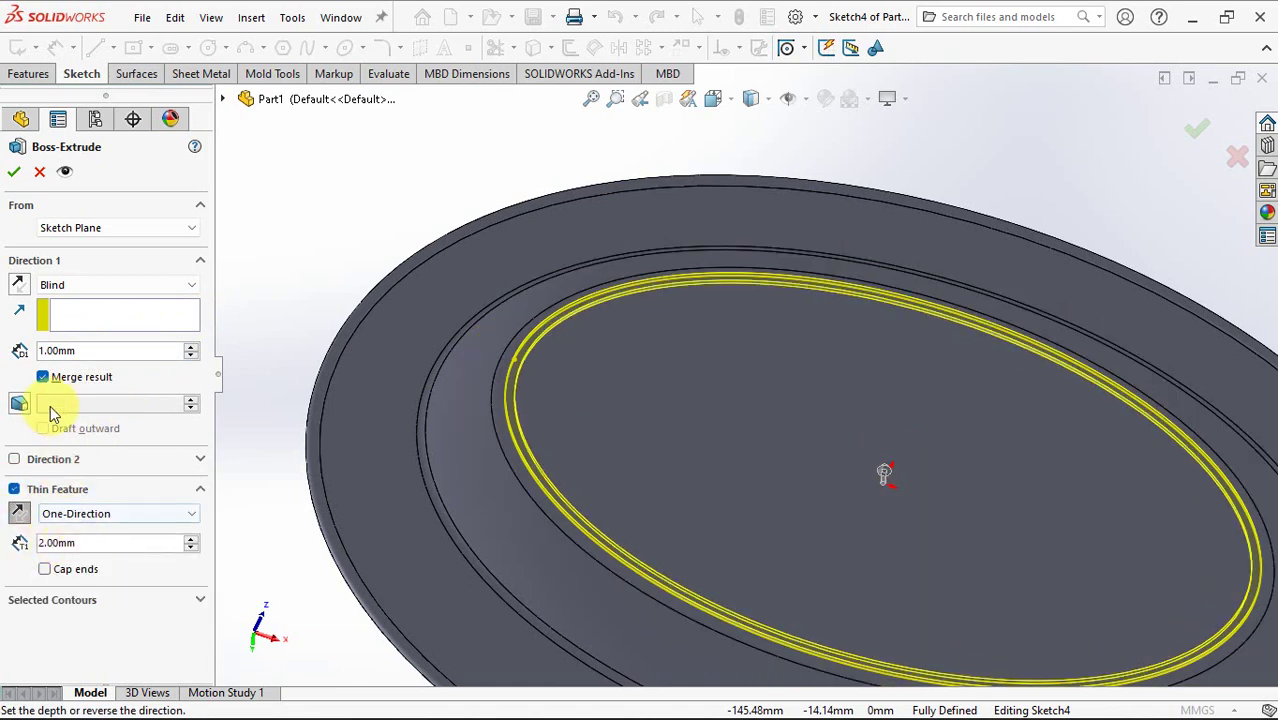
click(19, 406)
text(3.00deg)
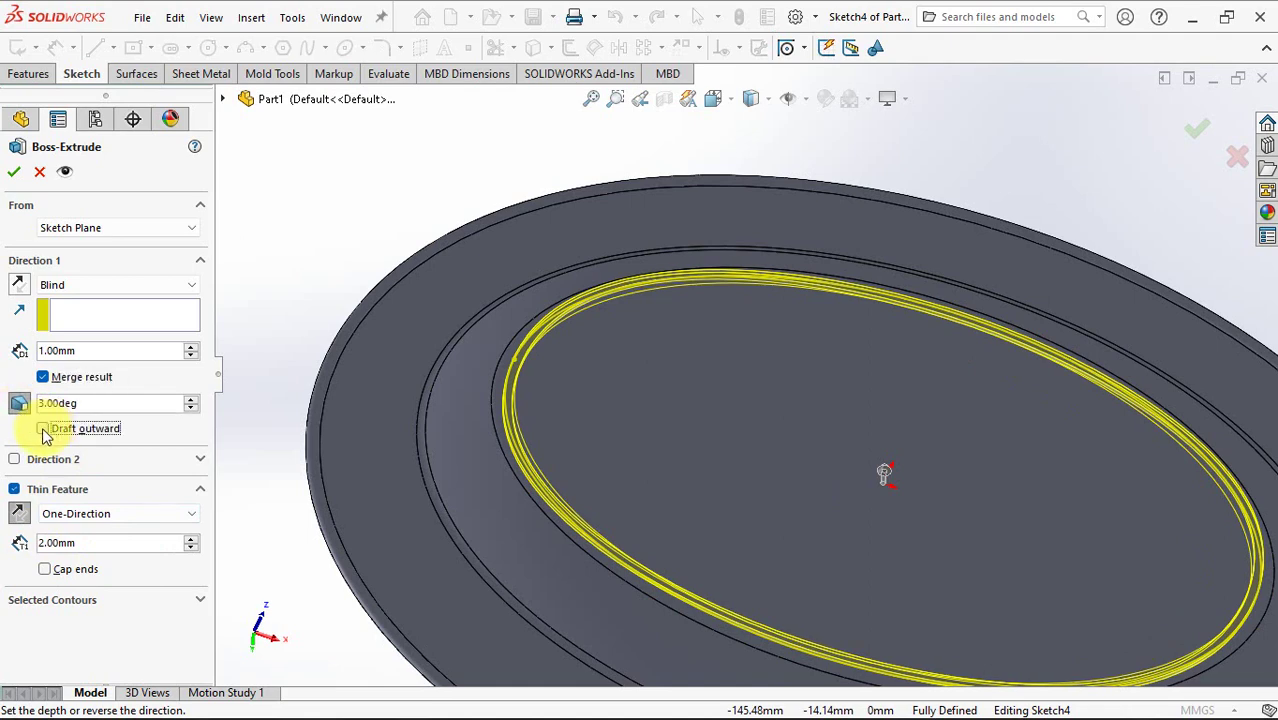
click(43, 430)
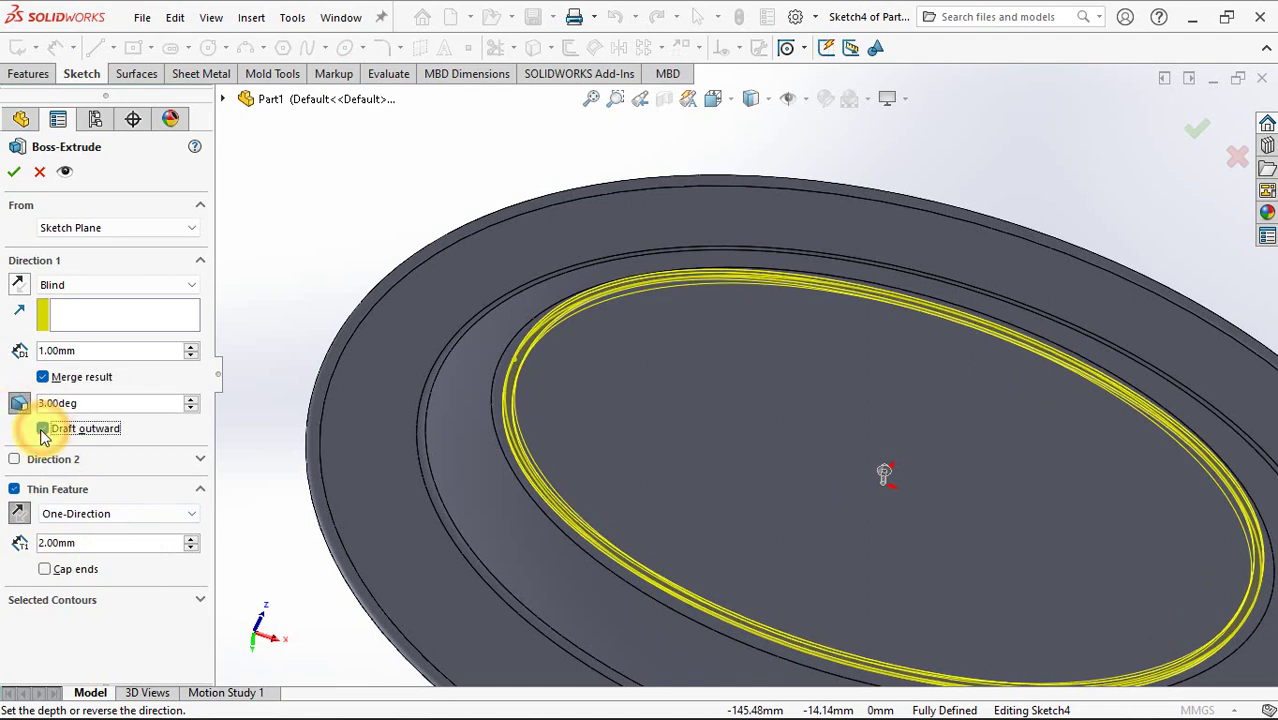
click(45, 432)
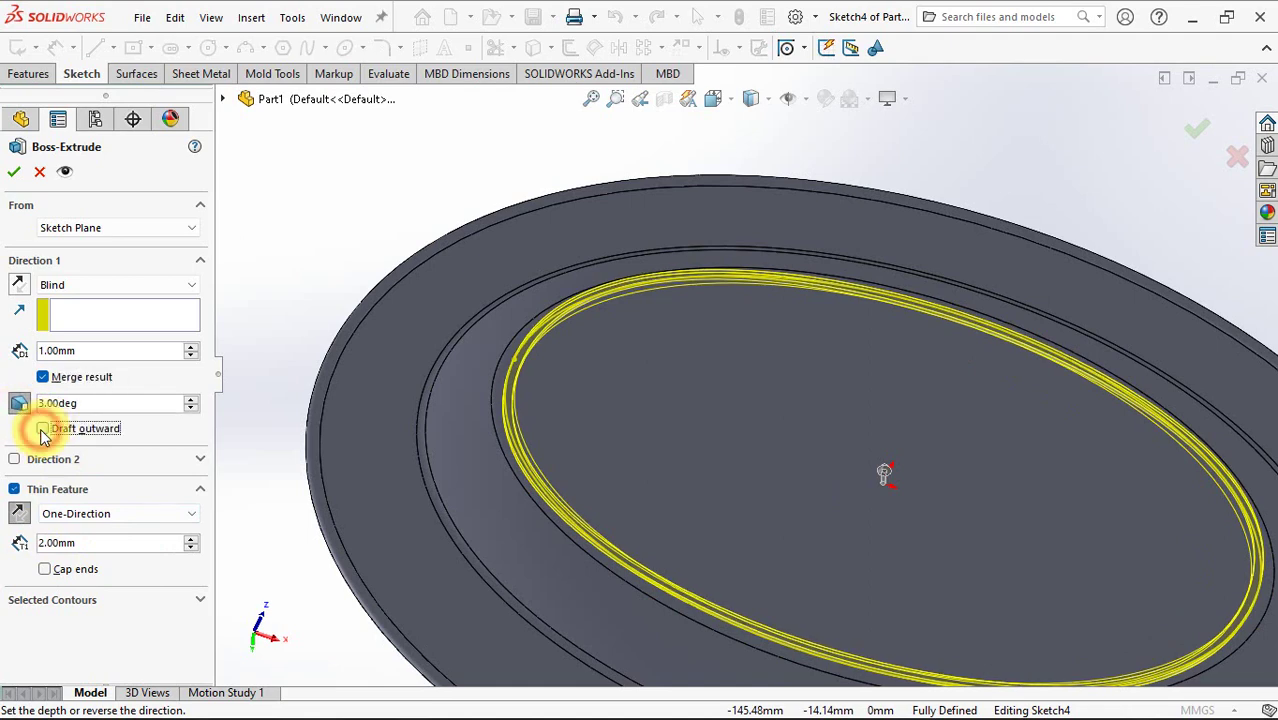
click(14, 171)
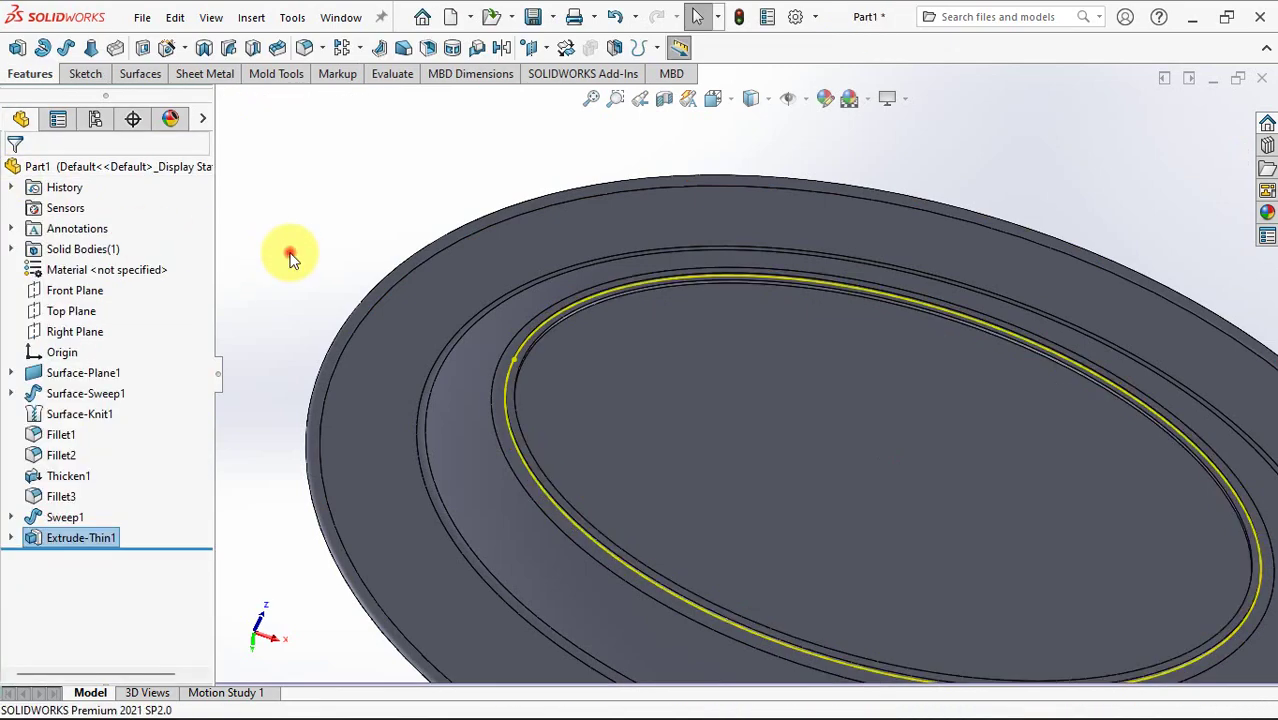
Add a full round fillet across the ring's side, top and opposite side faces
mouse_move(288, 251)
middle_down()
mouse_move(572, 462)
mouse_move(599, 380)
middle_up()
scroll(565, 533, down, 3)
scroll(565, 457, down, 3)
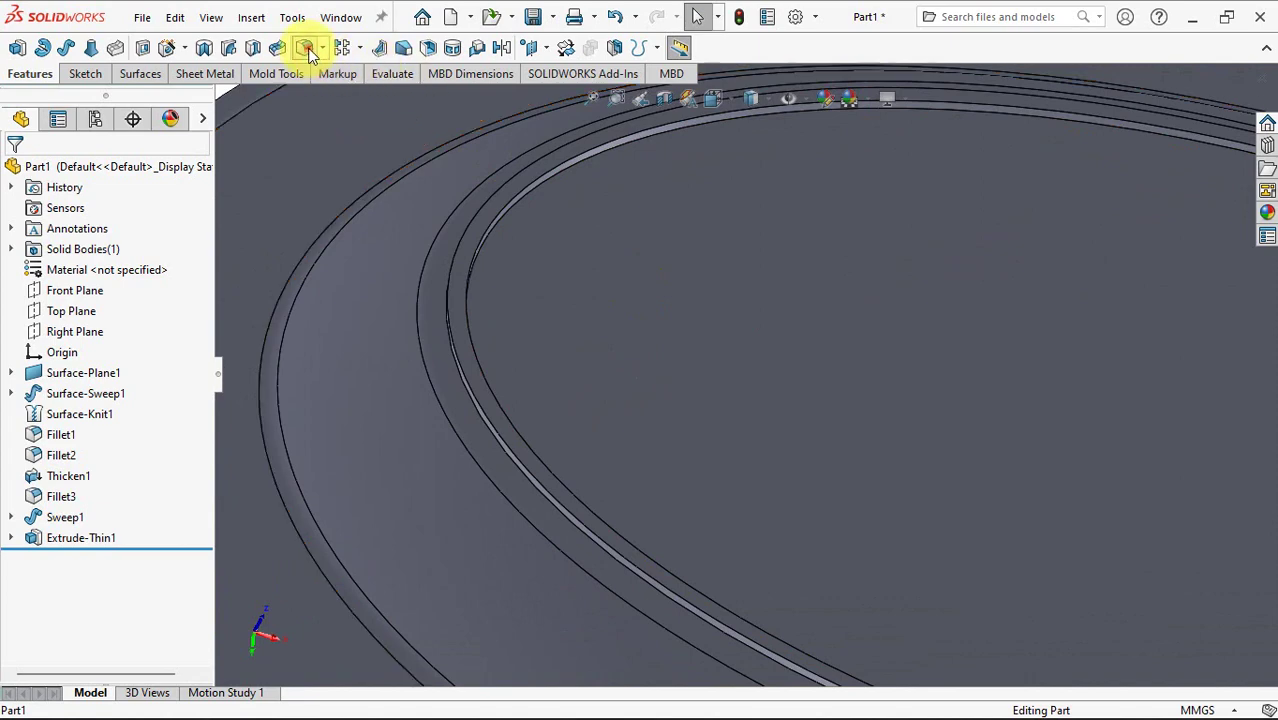
click(306, 50)
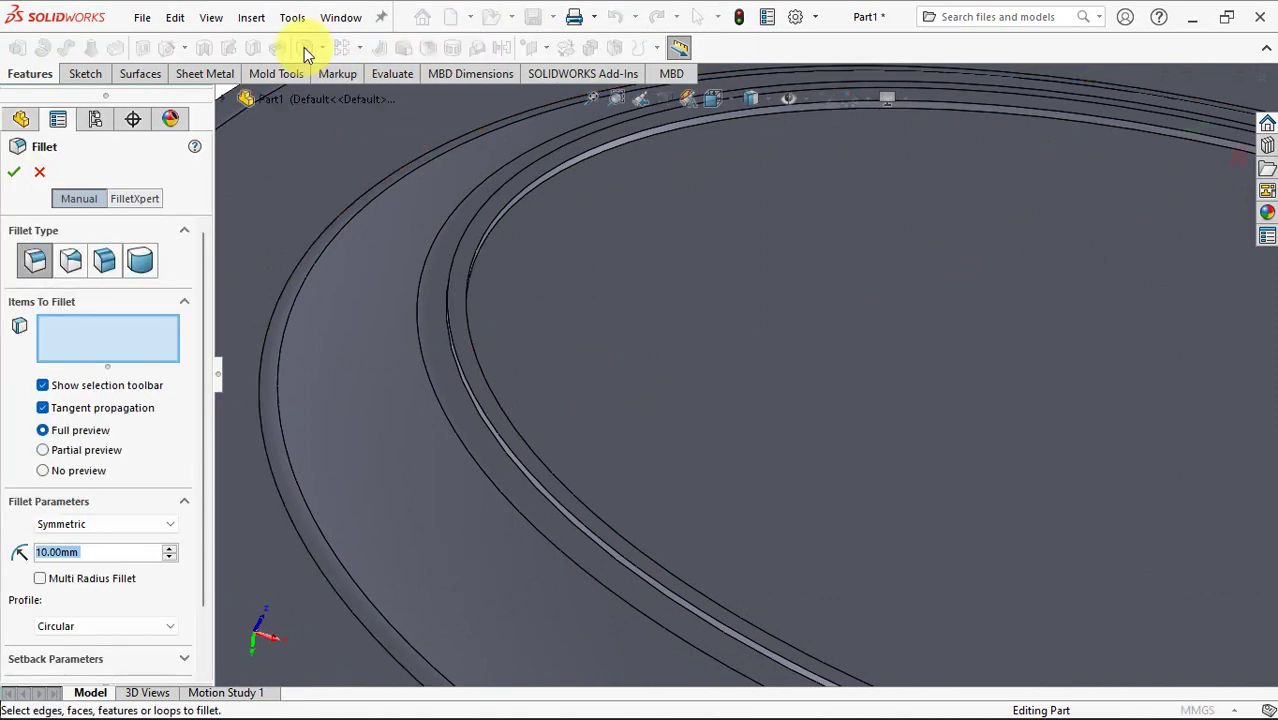
click(139, 262)
scroll(437, 453, down, 3)
scroll(513, 422, down, 3)
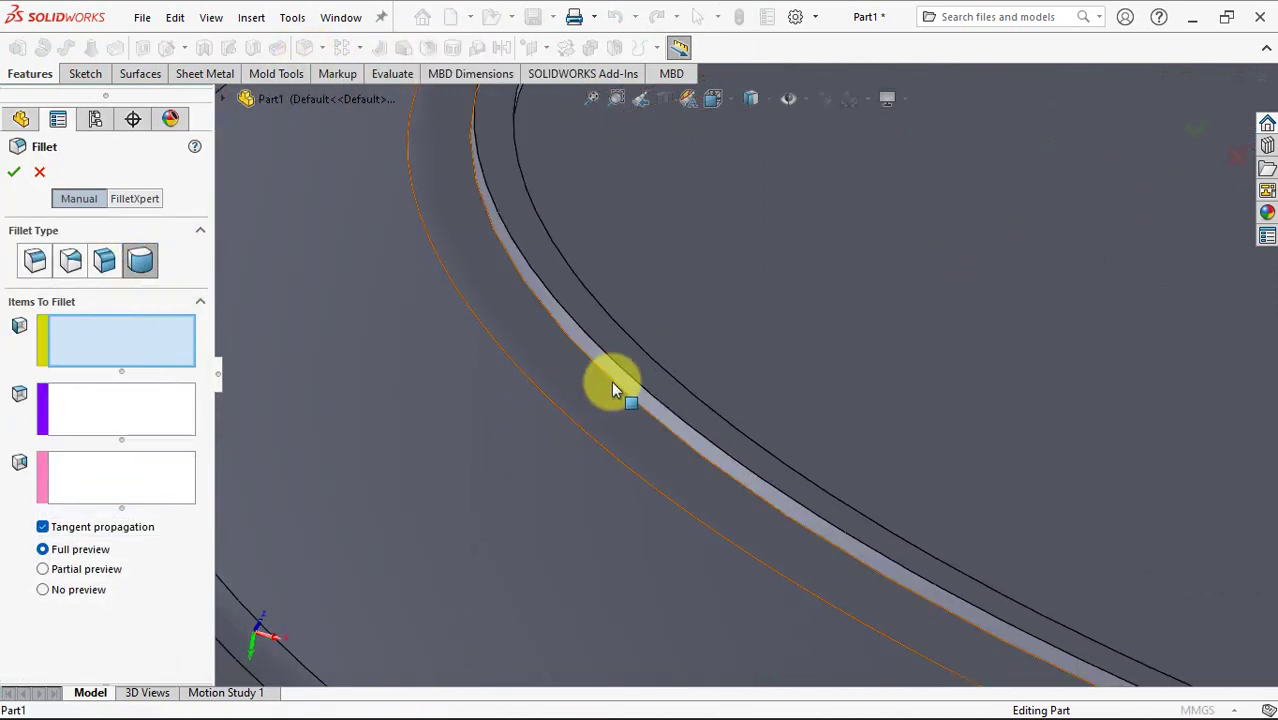
click(619, 382)
click(110, 408)
click(650, 377)
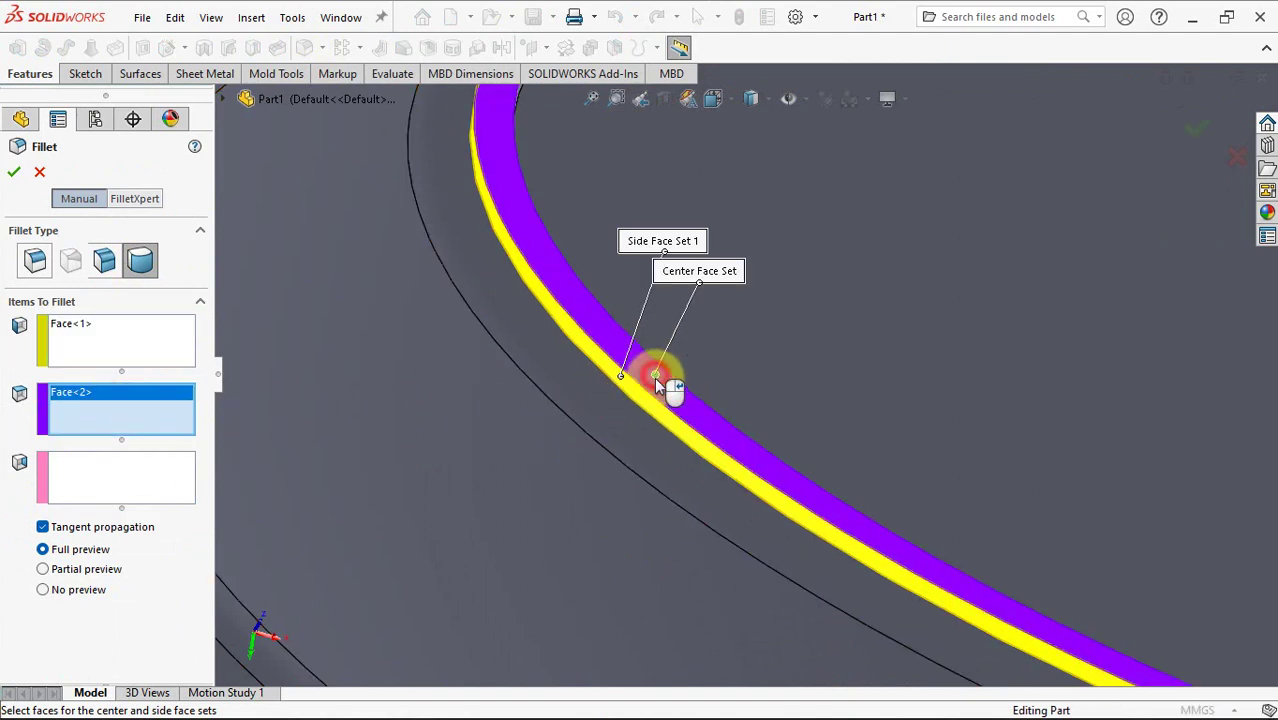
mouse_move(650, 377)
middle_down()
mouse_move(560, 405)
mouse_move(600, 390)
middle_up()
click(125, 485)
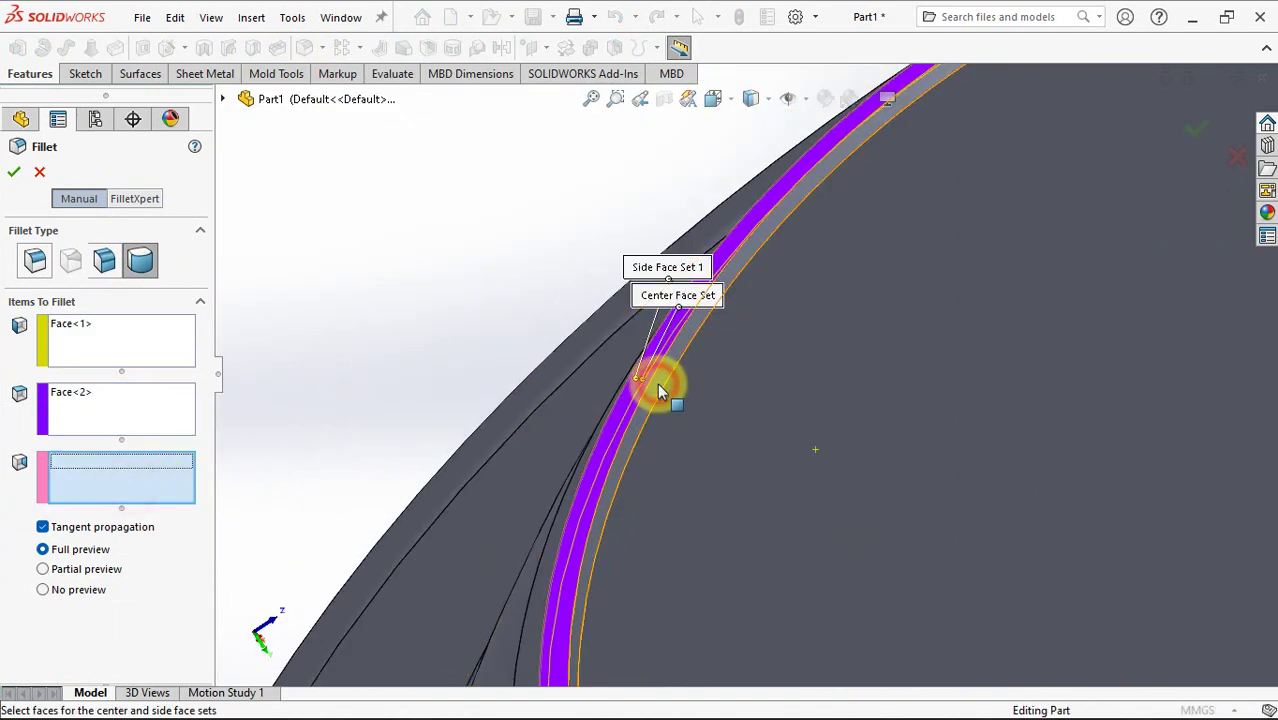
click(659, 390)
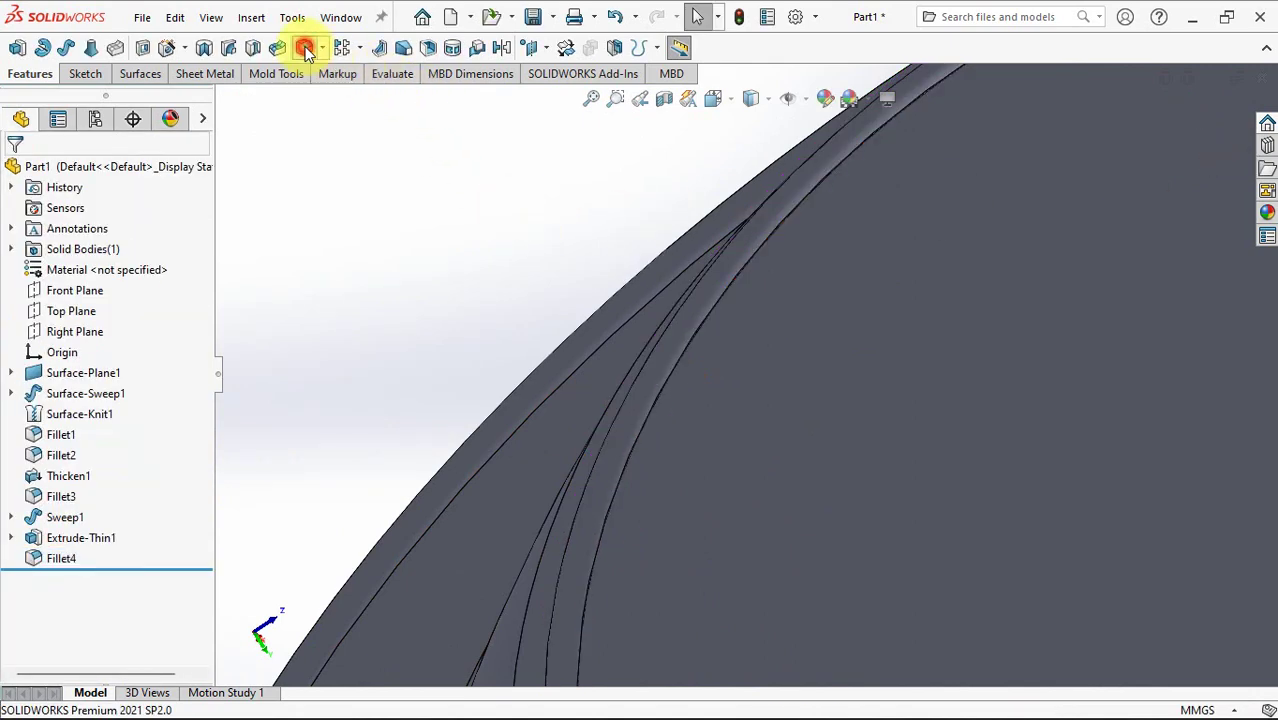
Fillet the edge beside the base ring at 1.5 mm radius, then view isometric
click(307, 52)
click(35, 260)
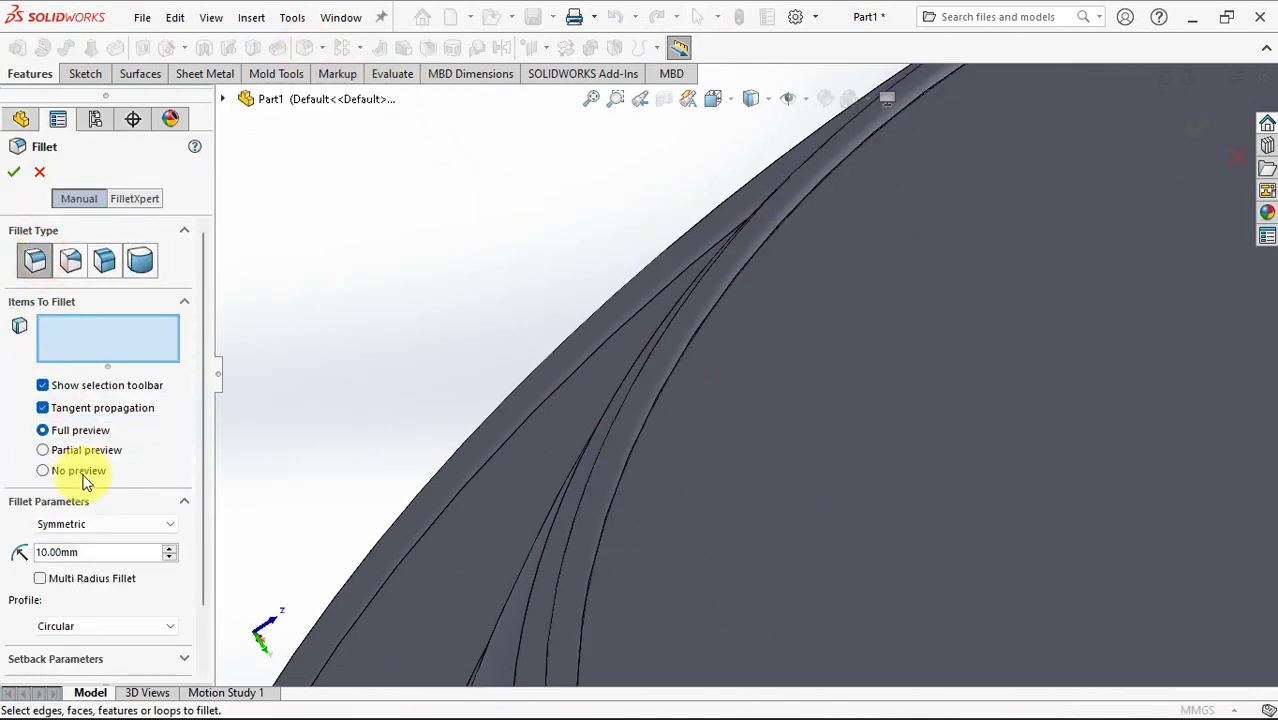
text(1.5)
key(Return)
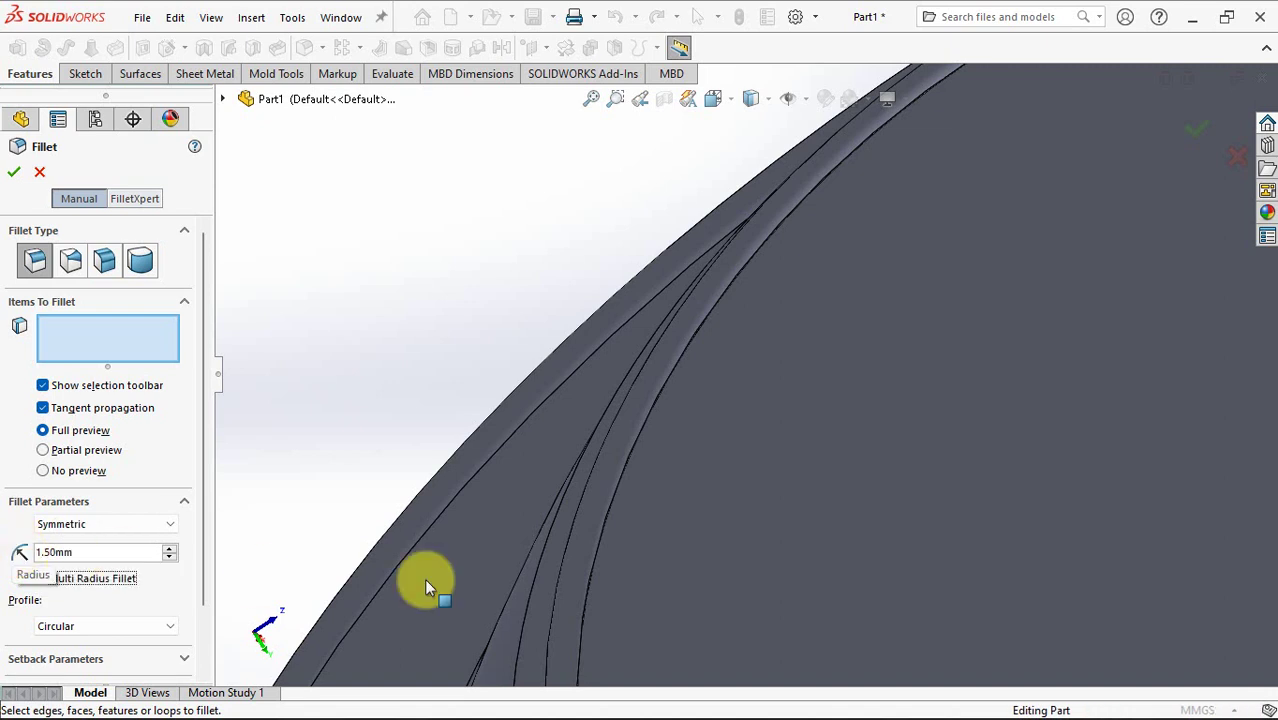
scroll(717, 306, down, 3)
click(687, 383)
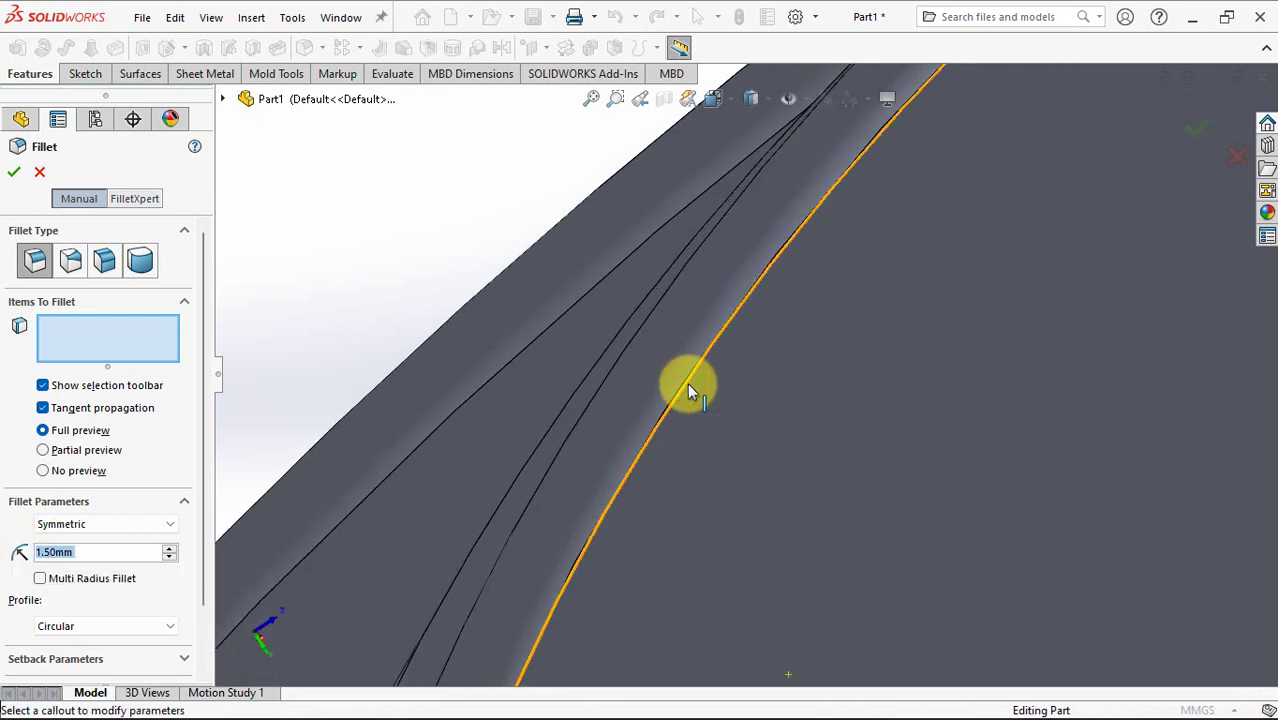
click(14, 172)
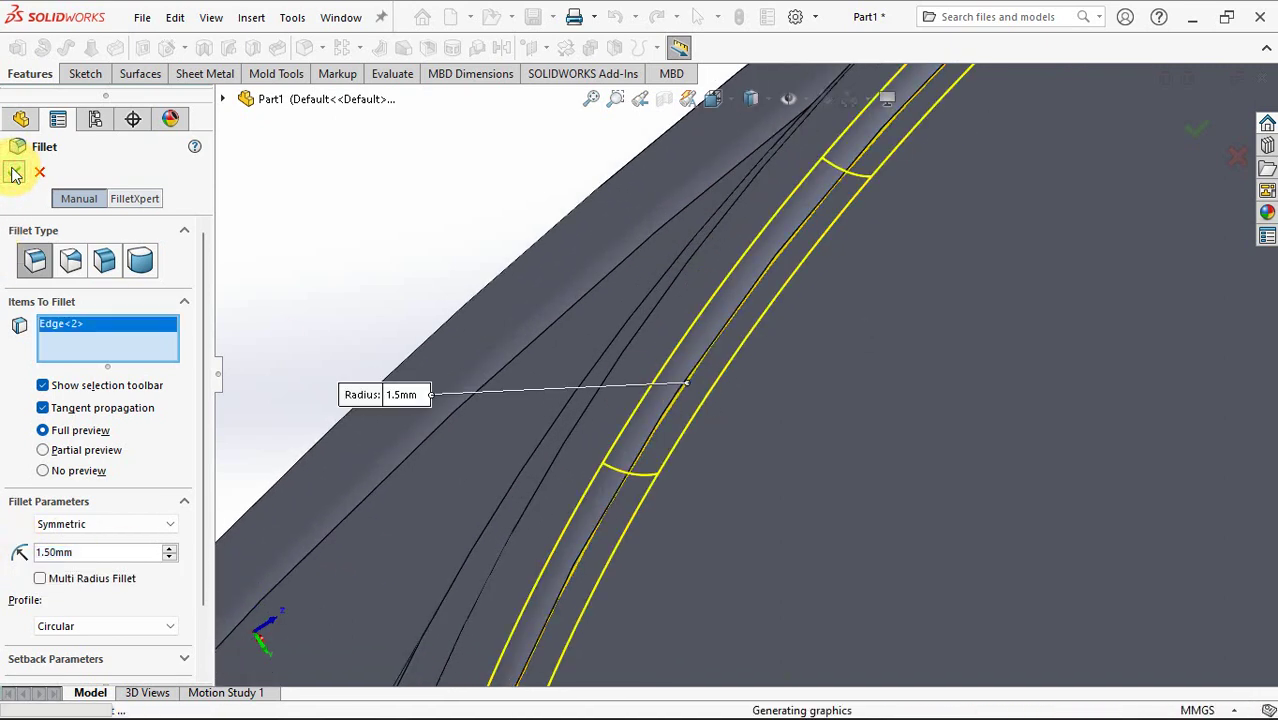
key(ctrl+7)
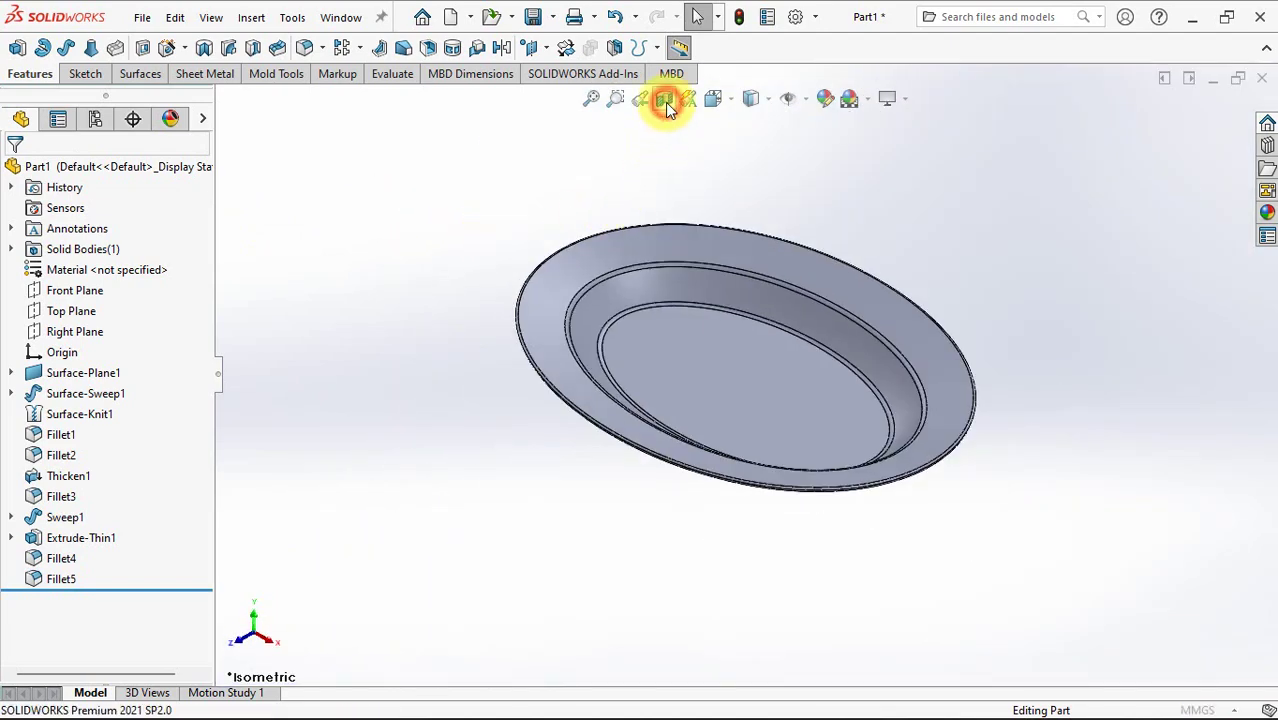
click(664, 98)
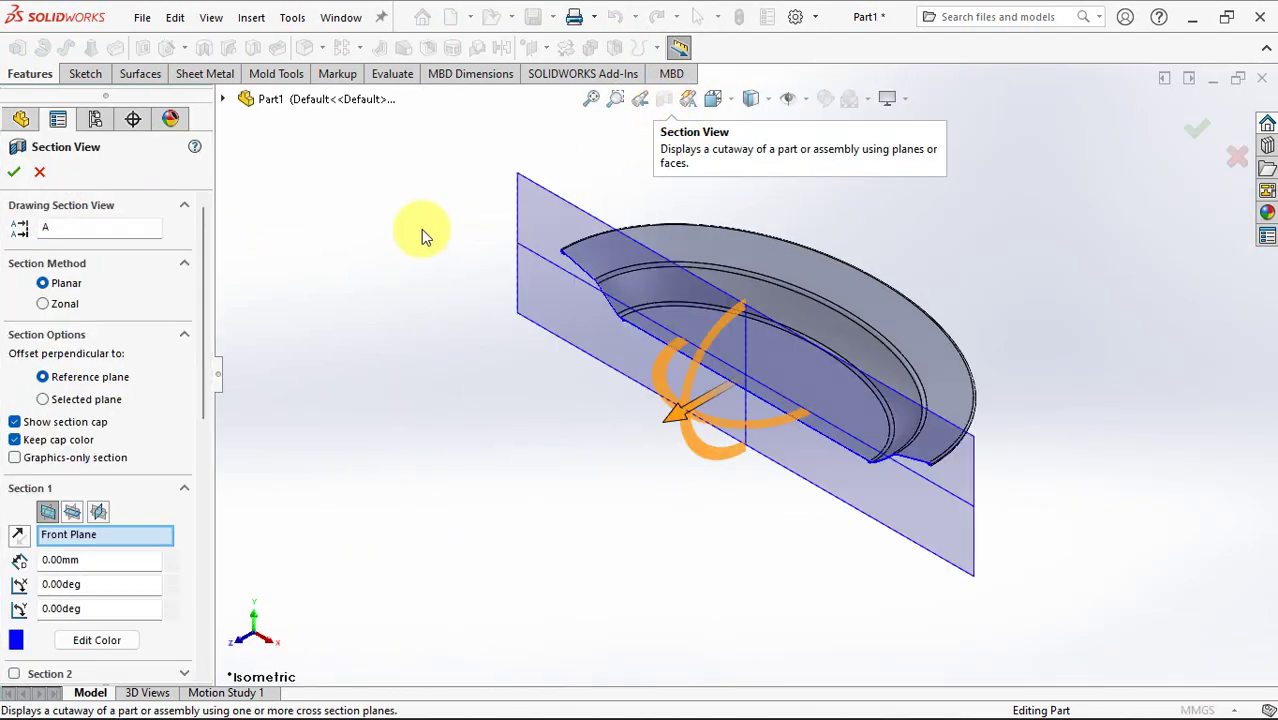
click(14, 175)
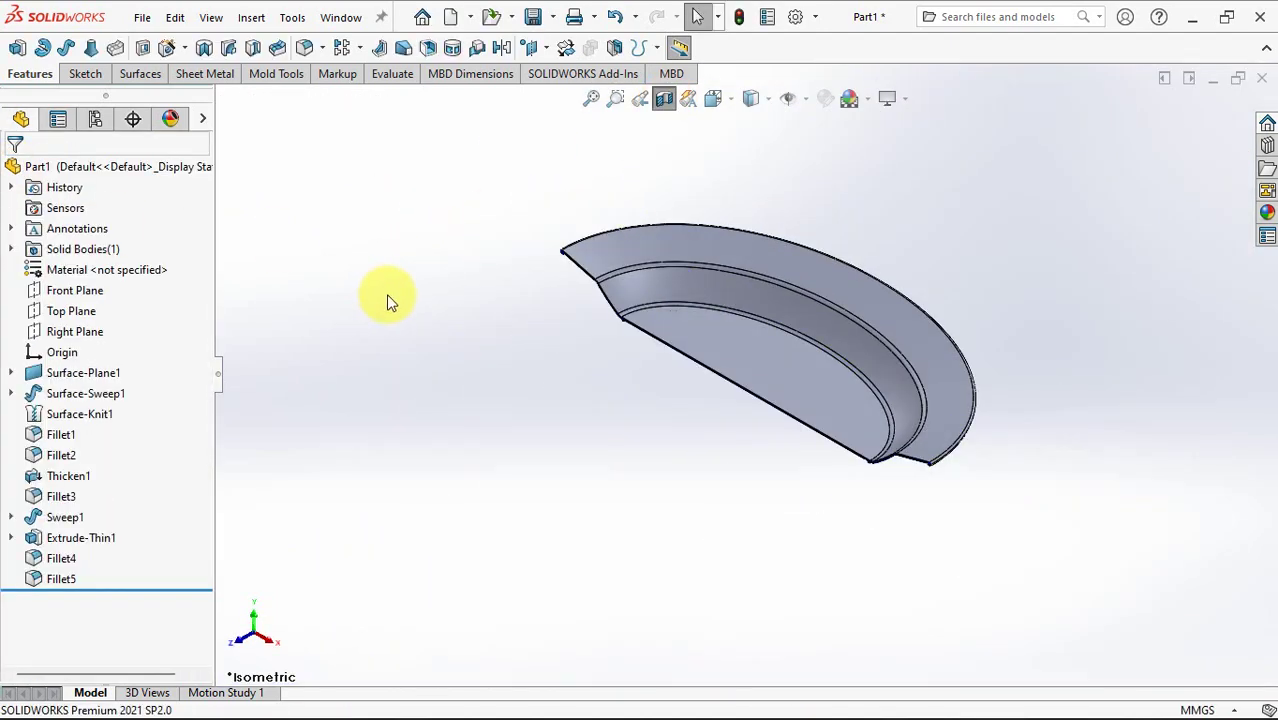
key(ctrl+1)
click(615, 98)
drag(405, 316, 553, 426)
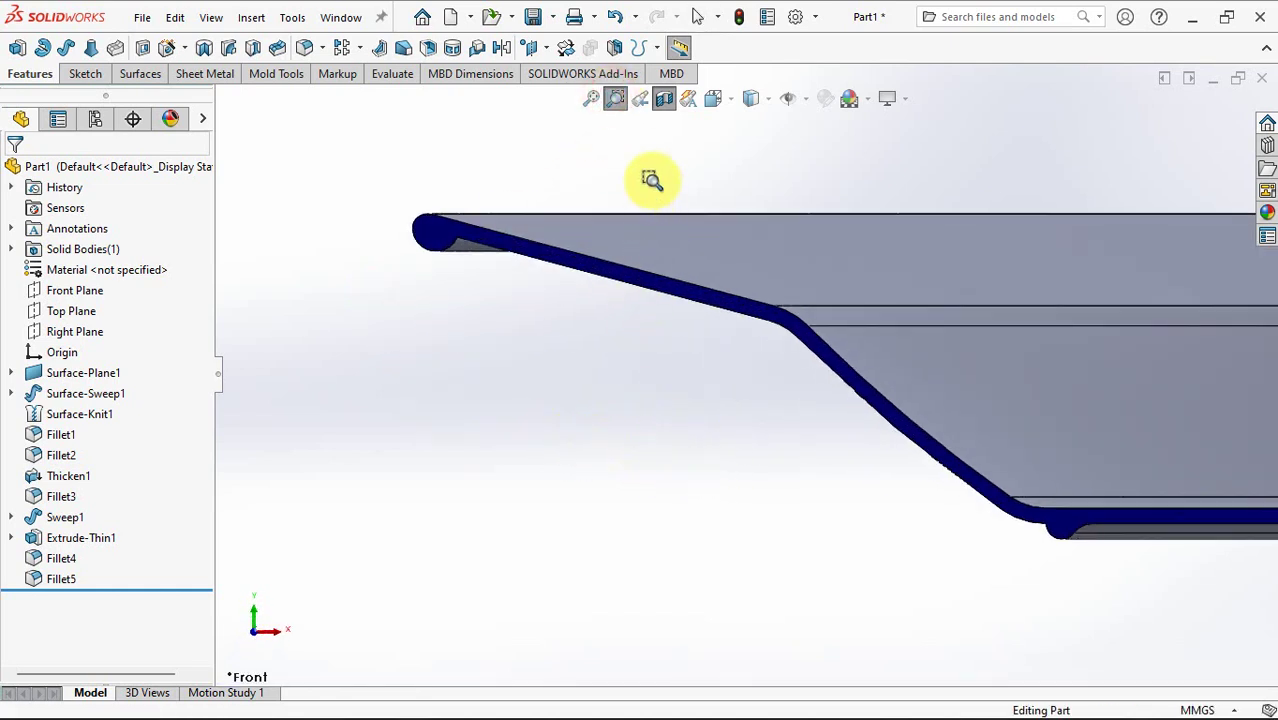
click(591, 98)
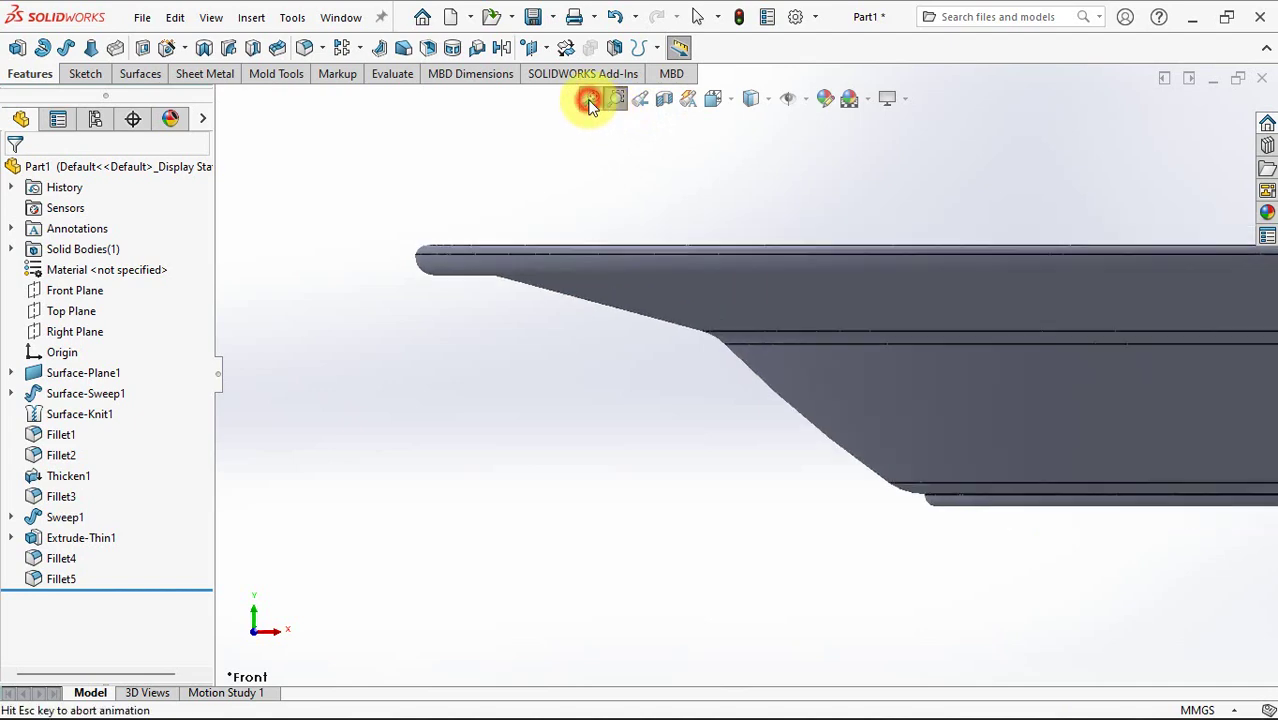
mouse_move(656, 298)
middle_down()
mouse_move(585, 363)
mouse_move(585, 400)
middle_up()
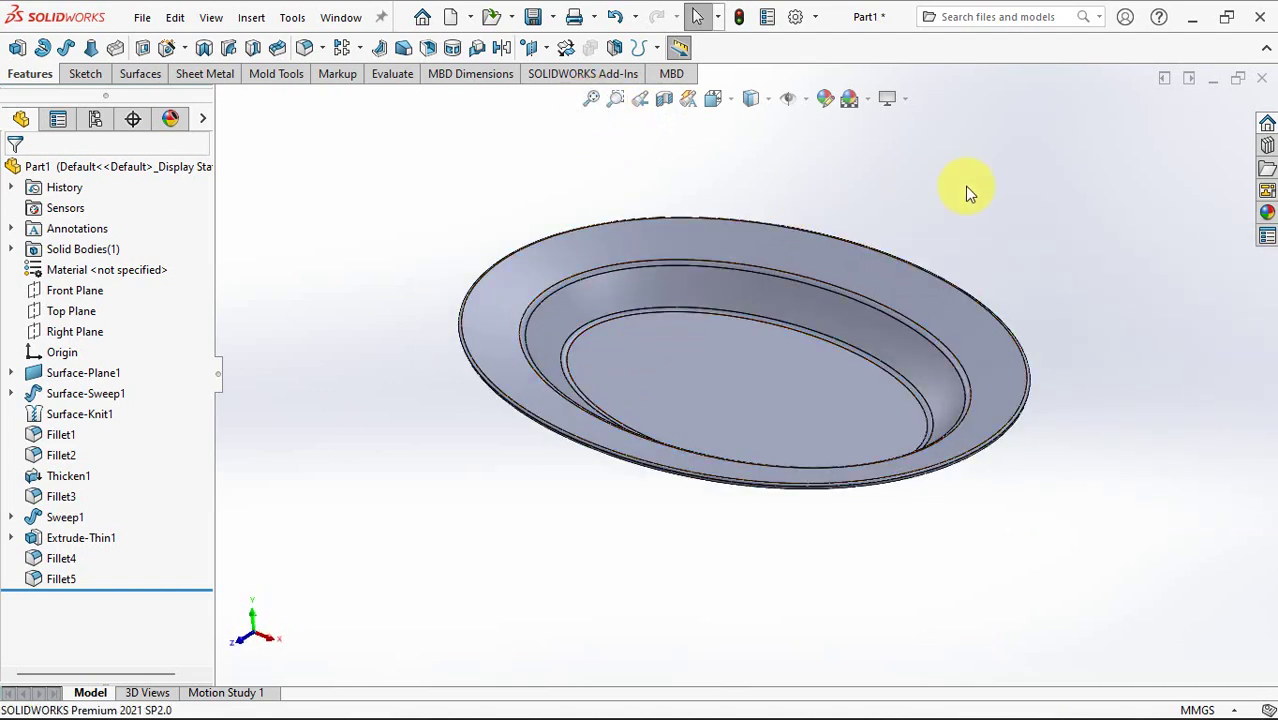